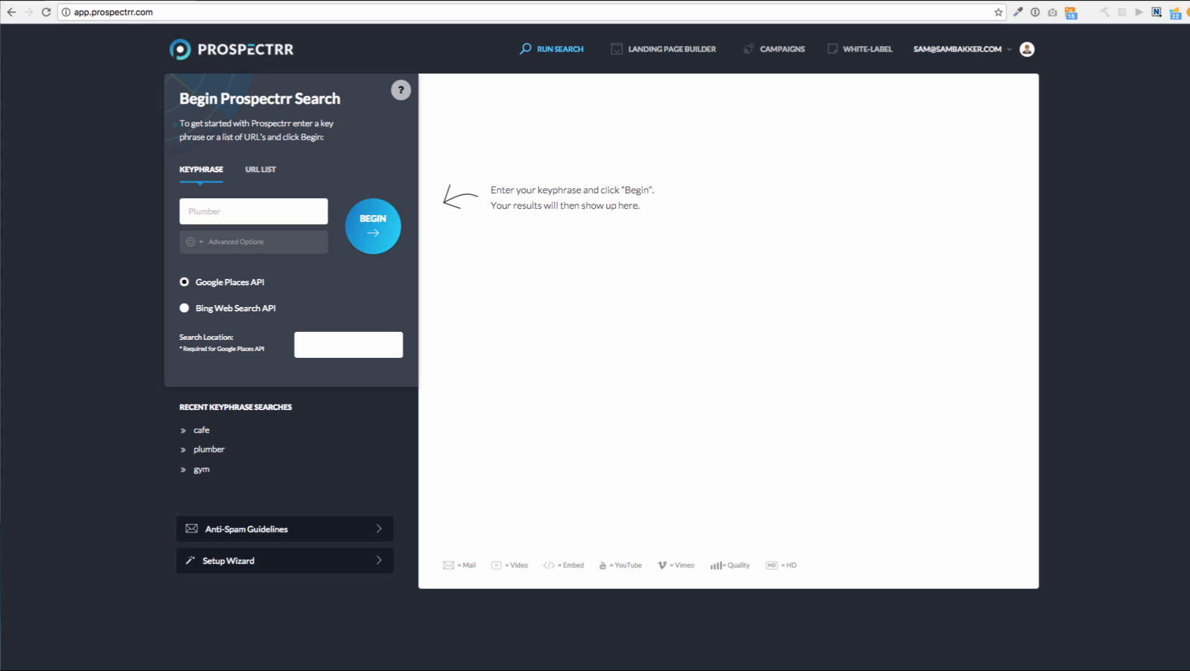
# Launch the Prospectrr setup wizard and begin it to reach the Google Search API settings
pyautogui.click(205, 211)
pyautogui.click(228, 560)
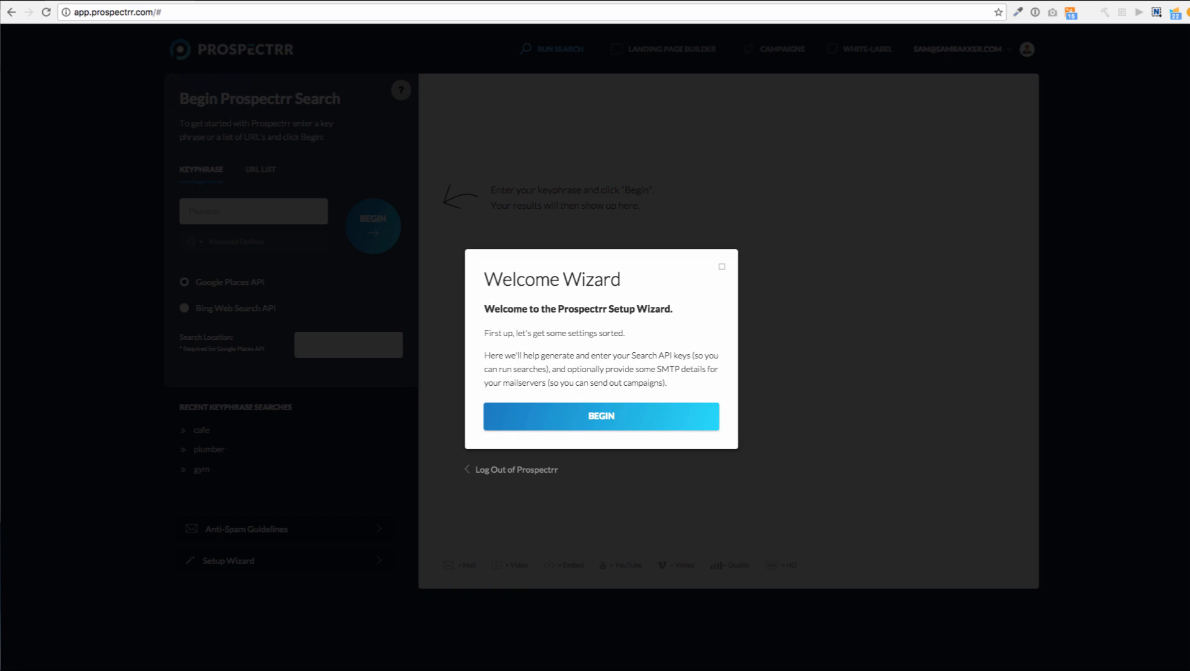
pyautogui.click(601, 416)
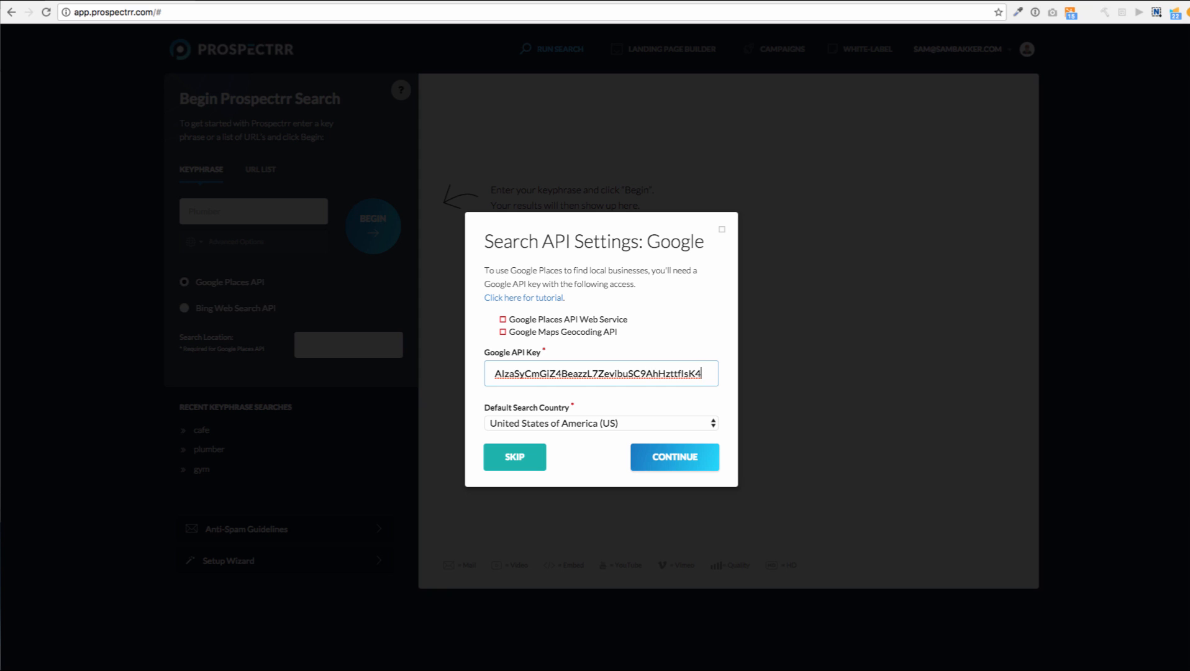
# Validate the Google API key, then validate the Bing API key on the next page
pyautogui.press('Return')
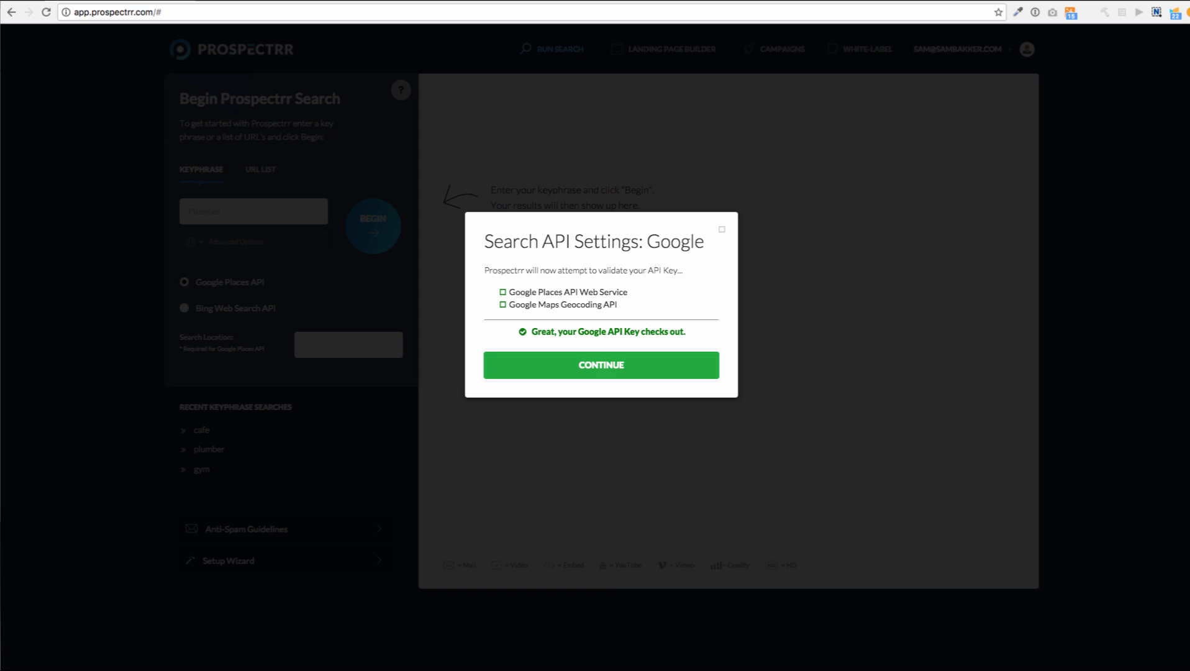
pyautogui.click(601, 365)
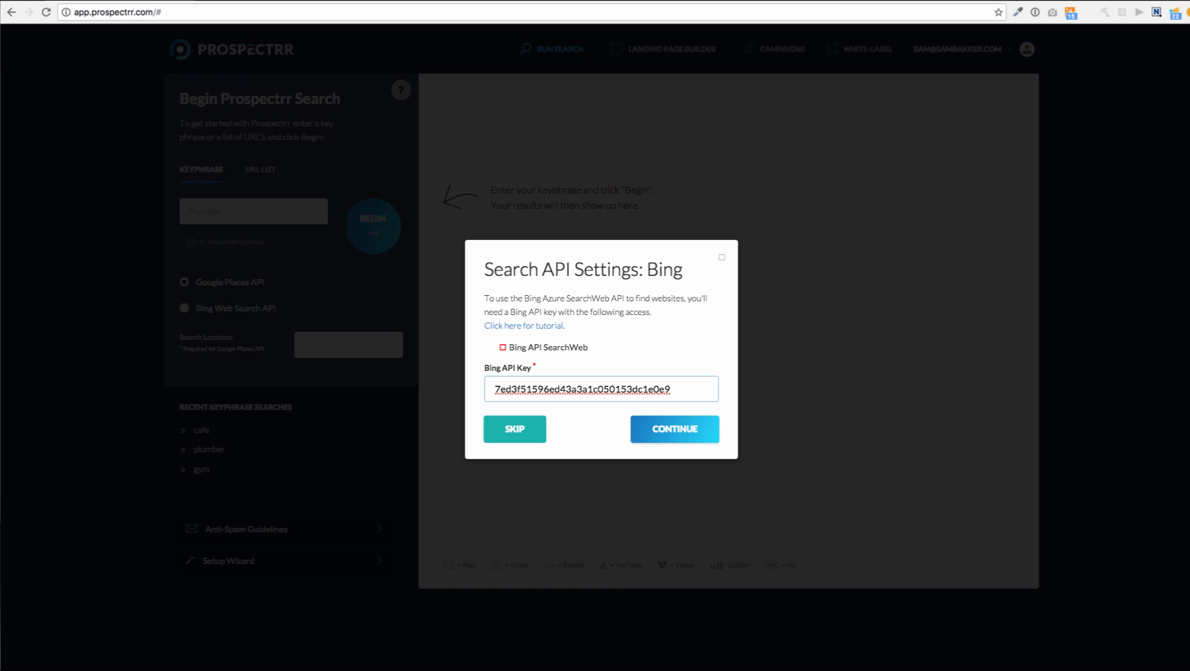
pyautogui.press('Return')
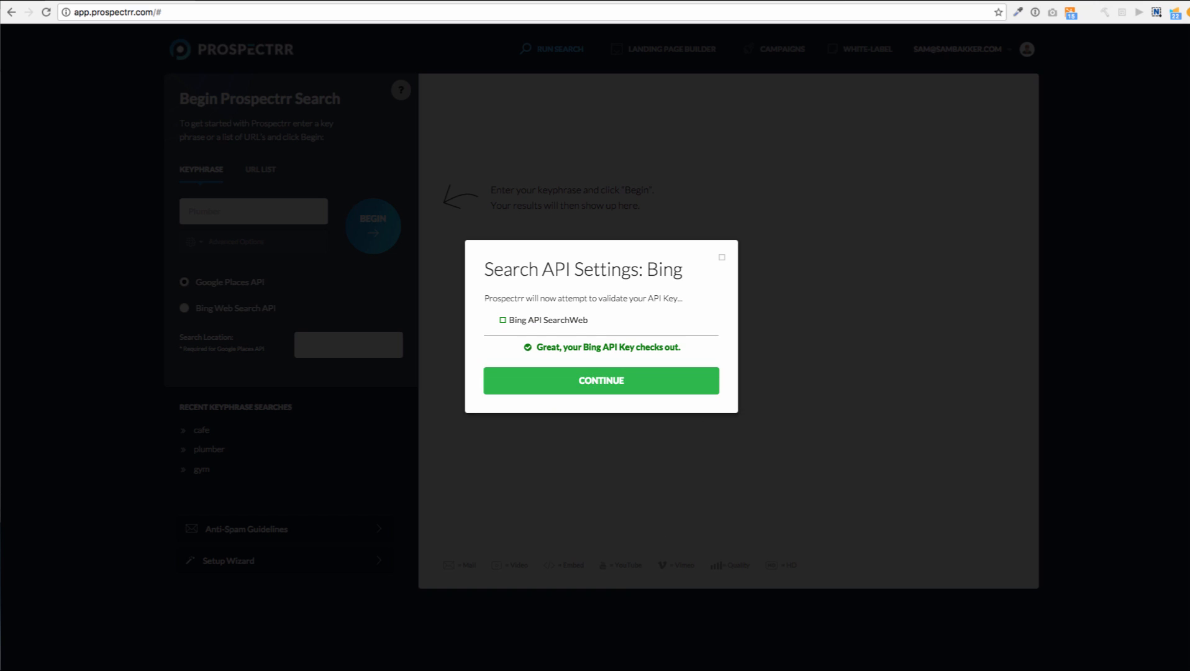
# On the SMTP settings step, replace the default sender name and sender e-mail with your own
pyautogui.press('Return')
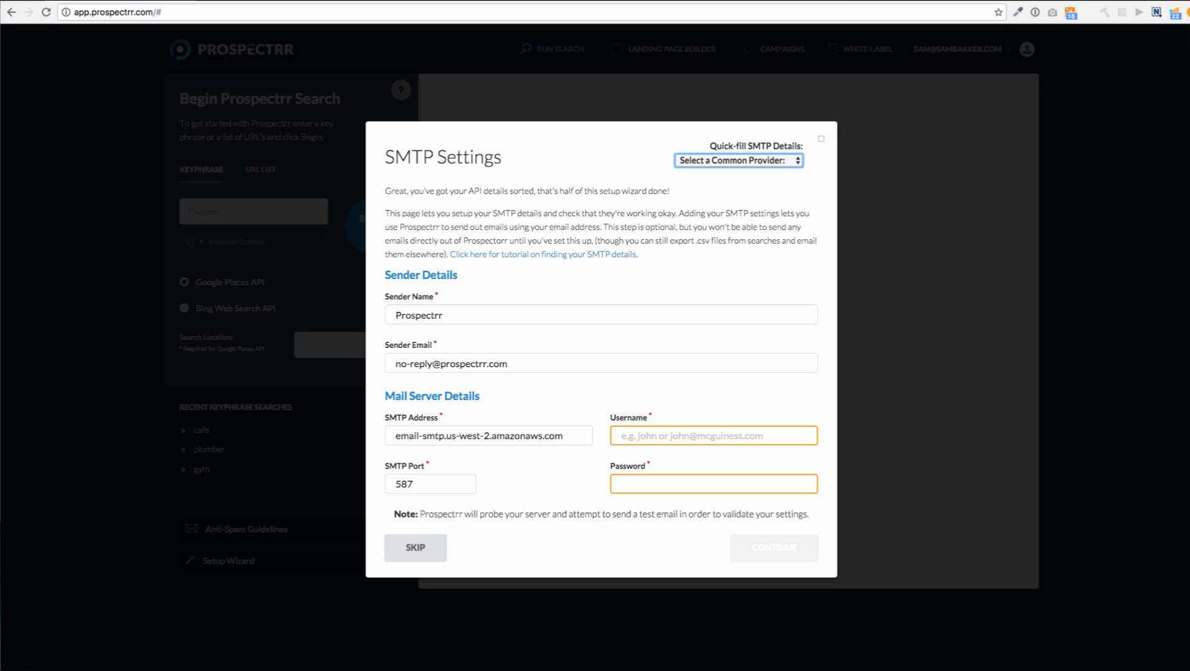
pyautogui.press('Tab')
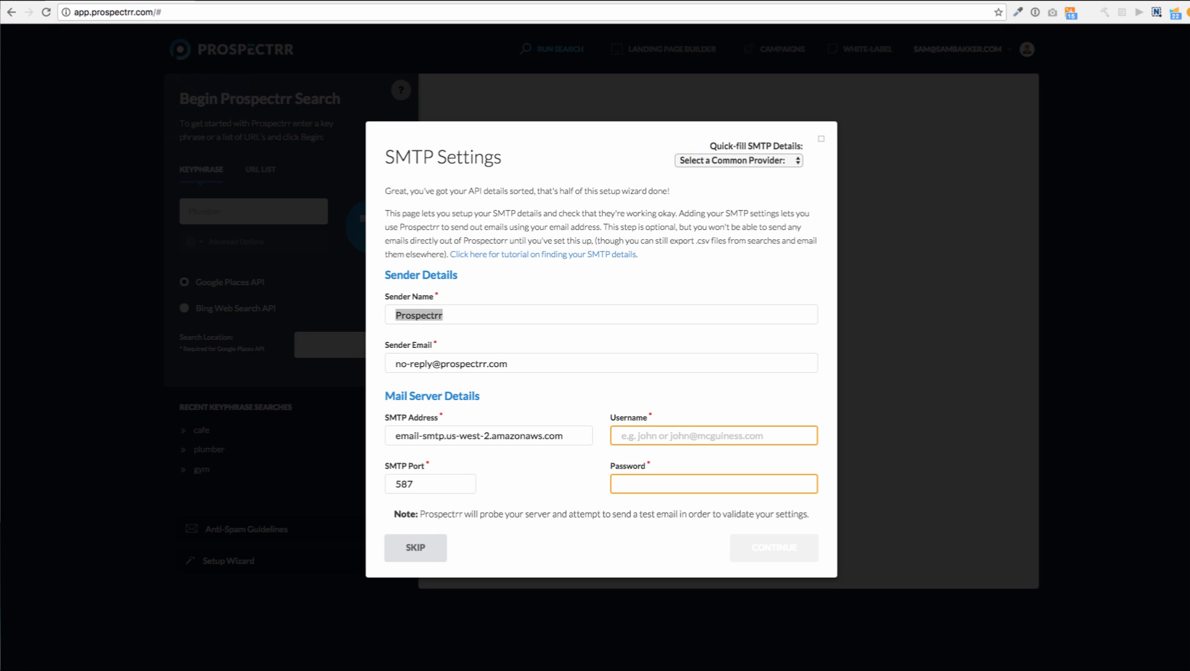
pyautogui.write('Sam Bakker')
pyautogui.press('Tab')
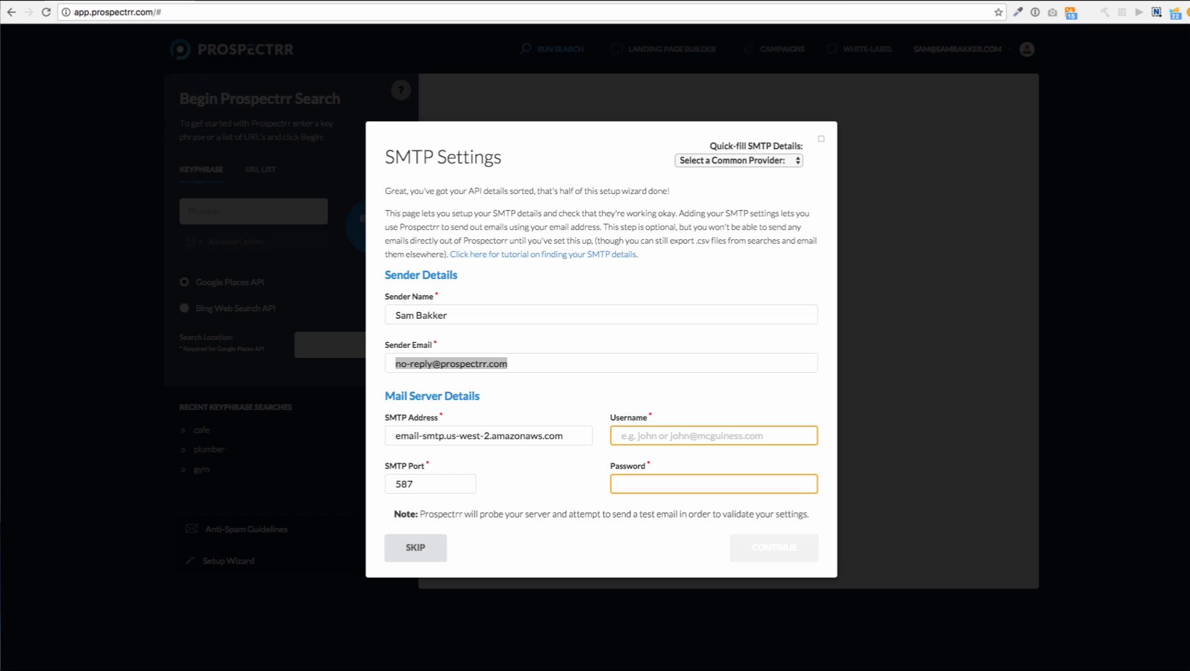
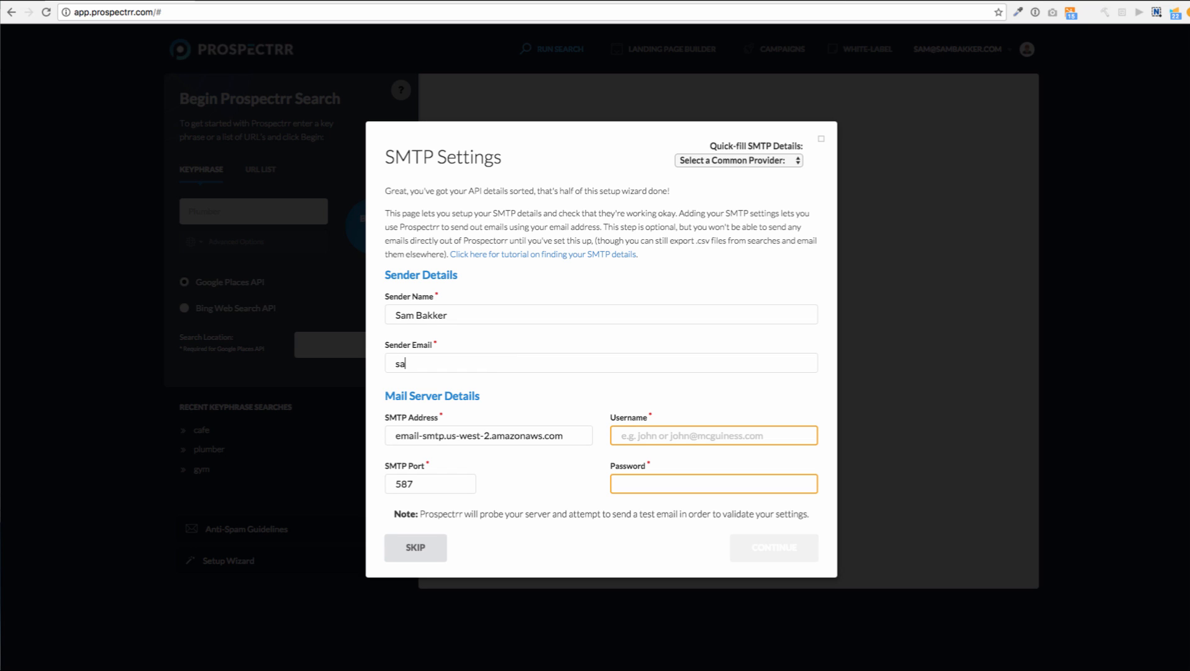
# Complete the sender e-mail's domain and load that domain's website in a new tab
pyautogui.hotkey('alt', 'shift', 'Left')
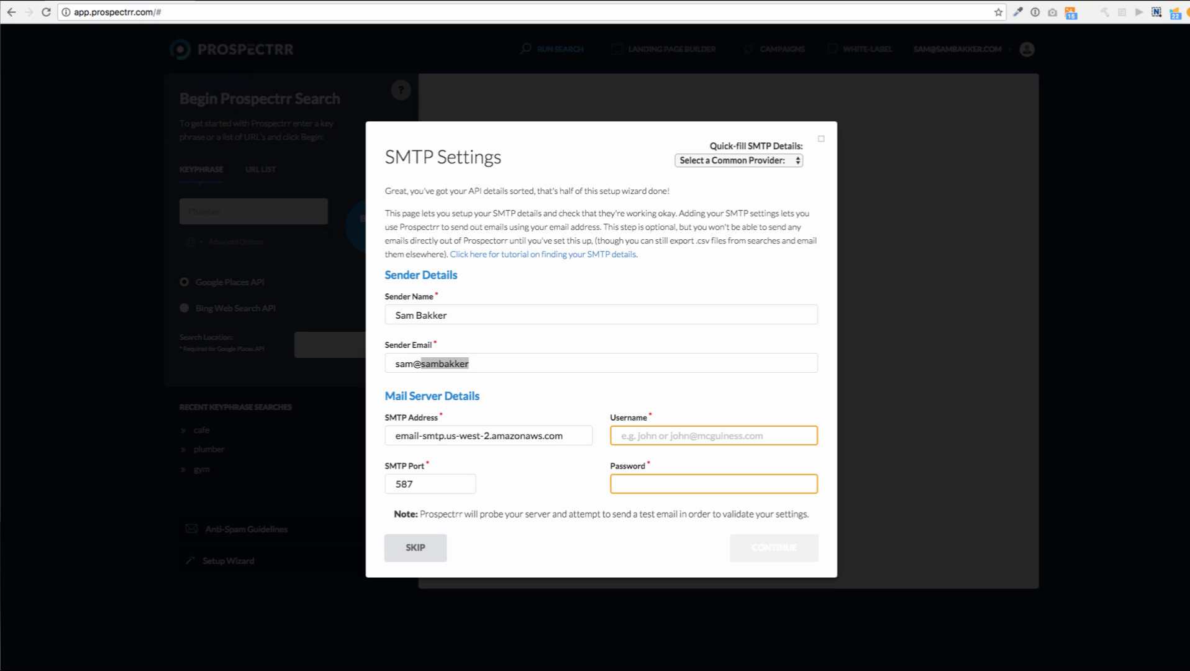
pyautogui.write('sambakkerconsulting.')
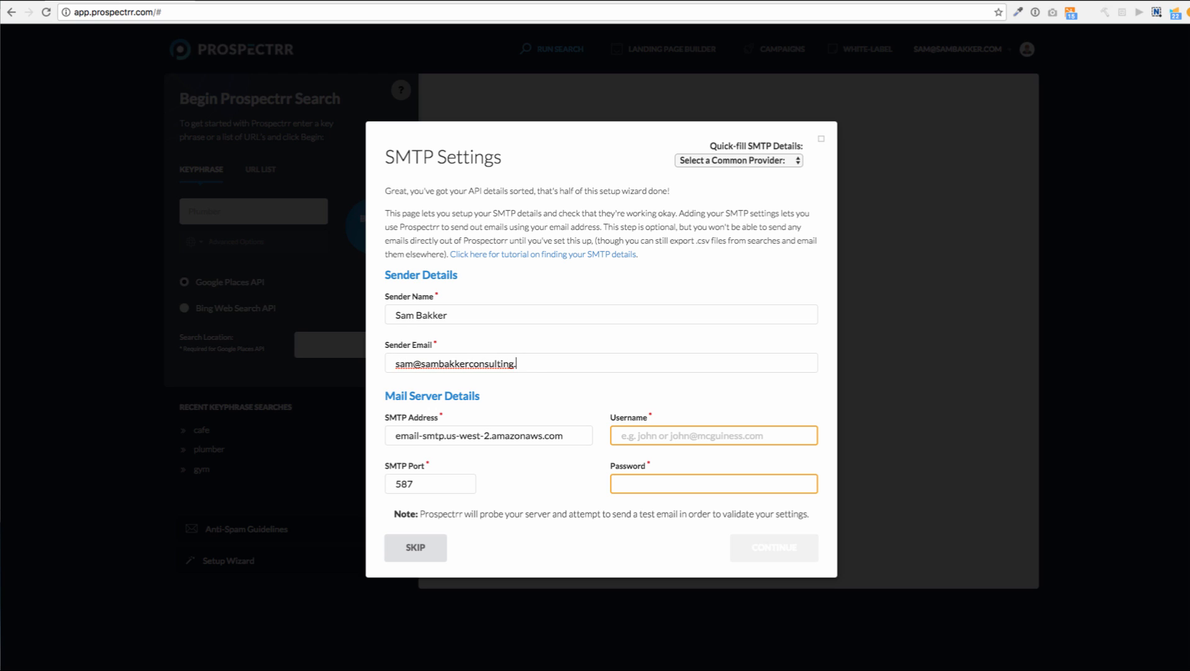
pyautogui.write('com')
pyautogui.hotkey('alt', 'shift', 'Left')
pyautogui.hotkey('alt', 'shift', 'Left')
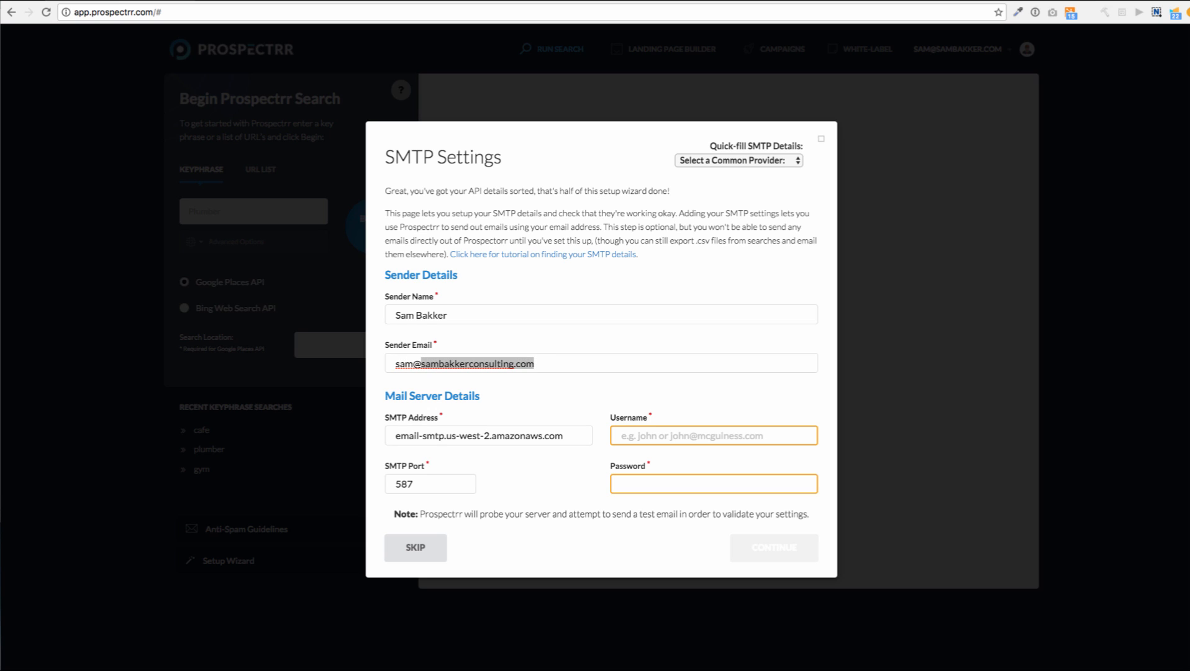
pyautogui.press('super+c')
pyautogui.press('super+t')
pyautogui.press('super+v')
pyautogui.press('Return')
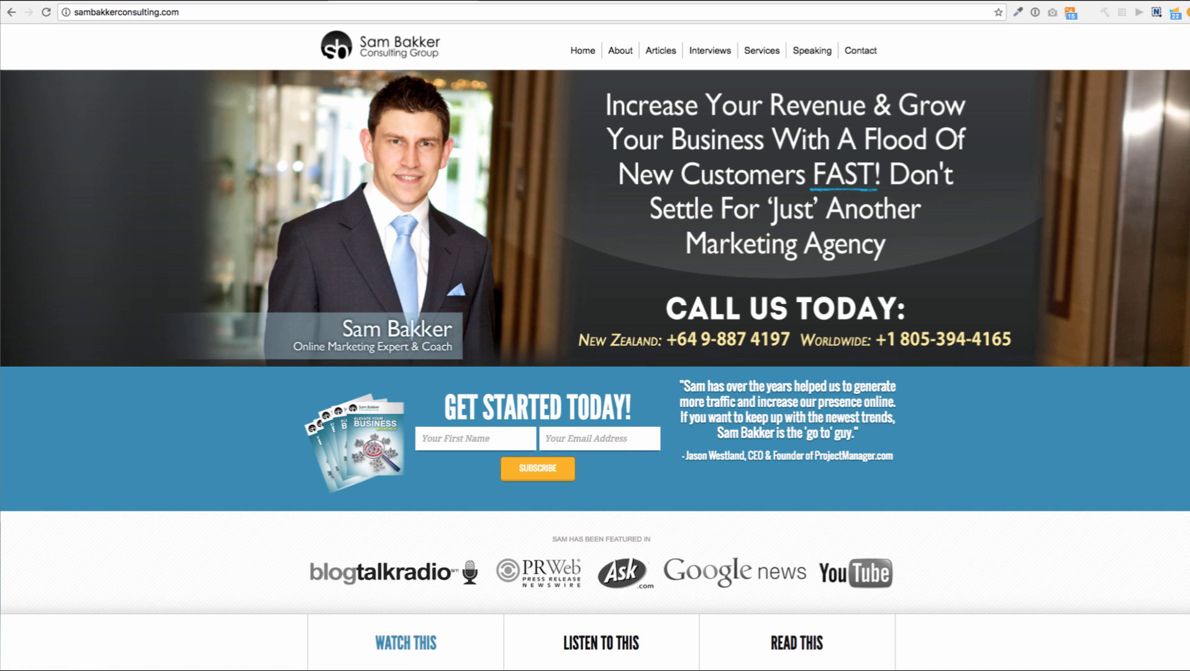
# Dismiss the signup popup on the sender's consulting website
pyautogui.scroll(-3, 595, 348)
pyautogui.scroll(3, 595, 348)
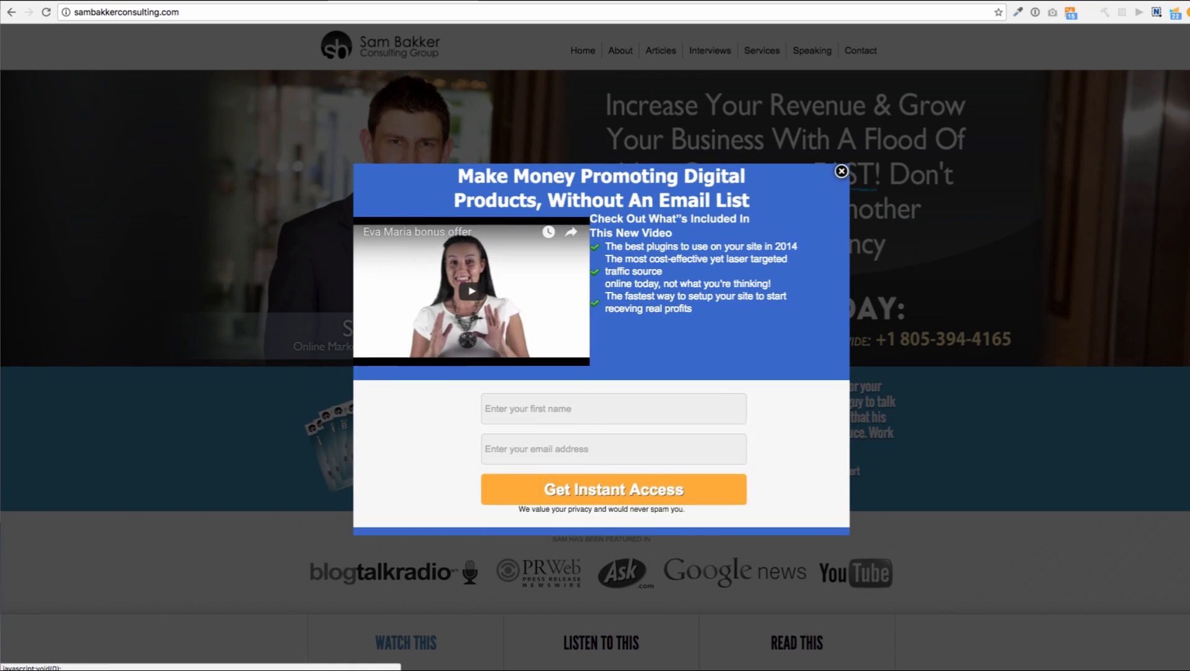
pyautogui.press('Escape')
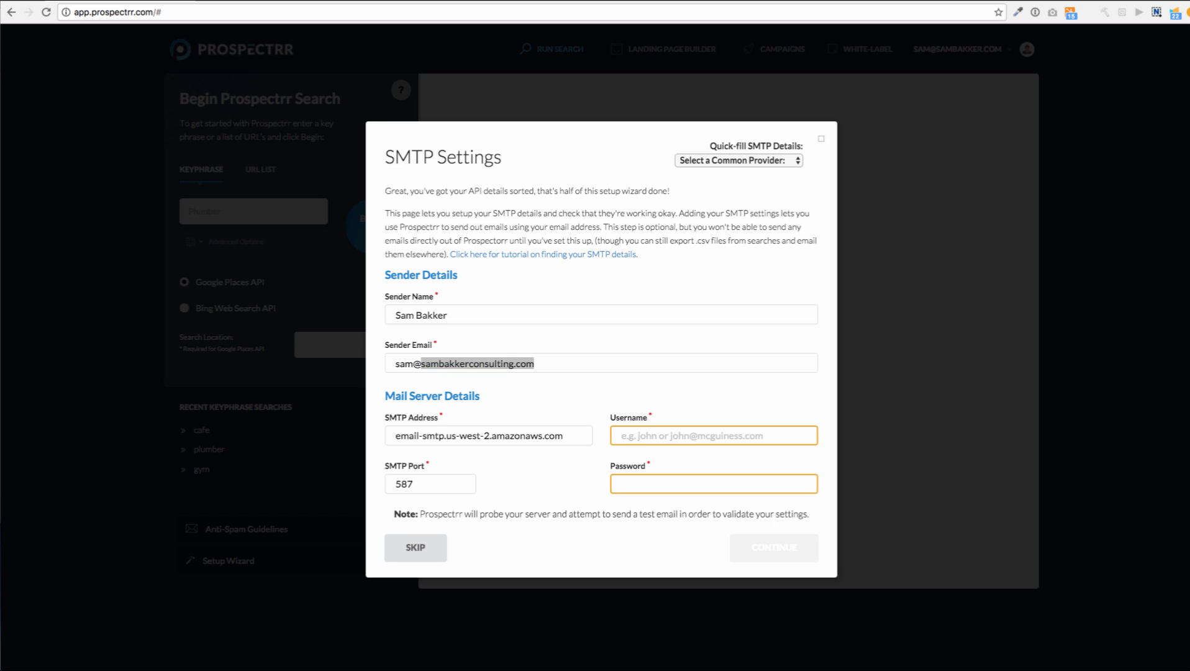
# Check the Quick-fill mail provider list without choosing one, then skip the SMTP step
pyautogui.click(535, 363)
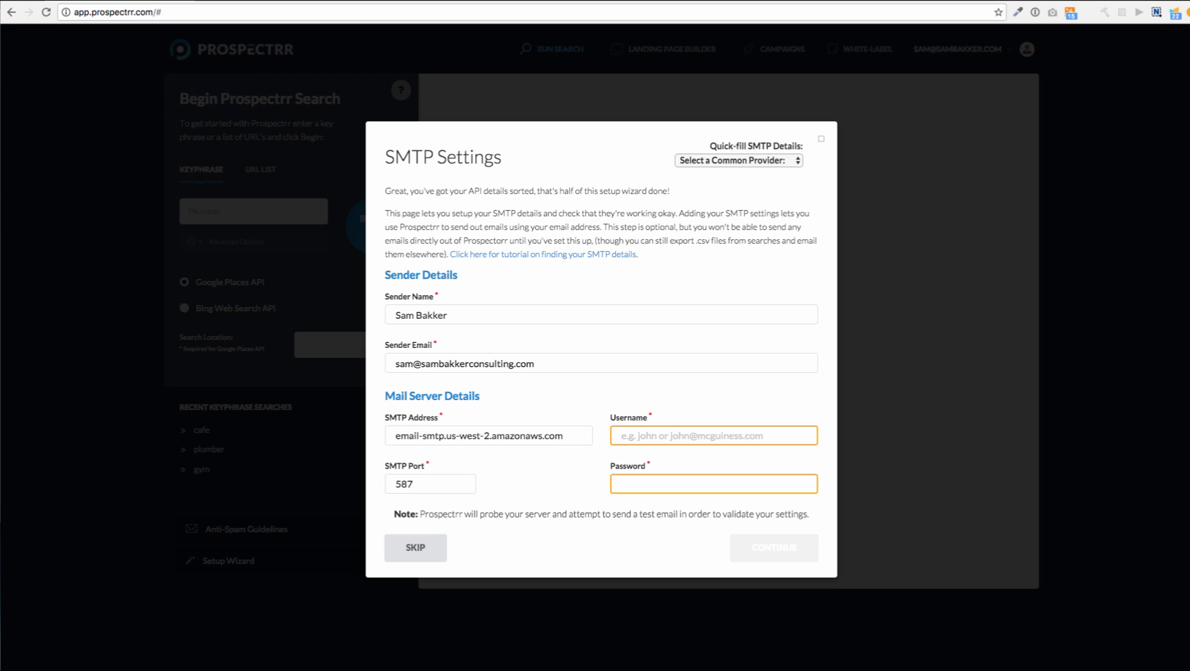
pyautogui.click(739, 160)
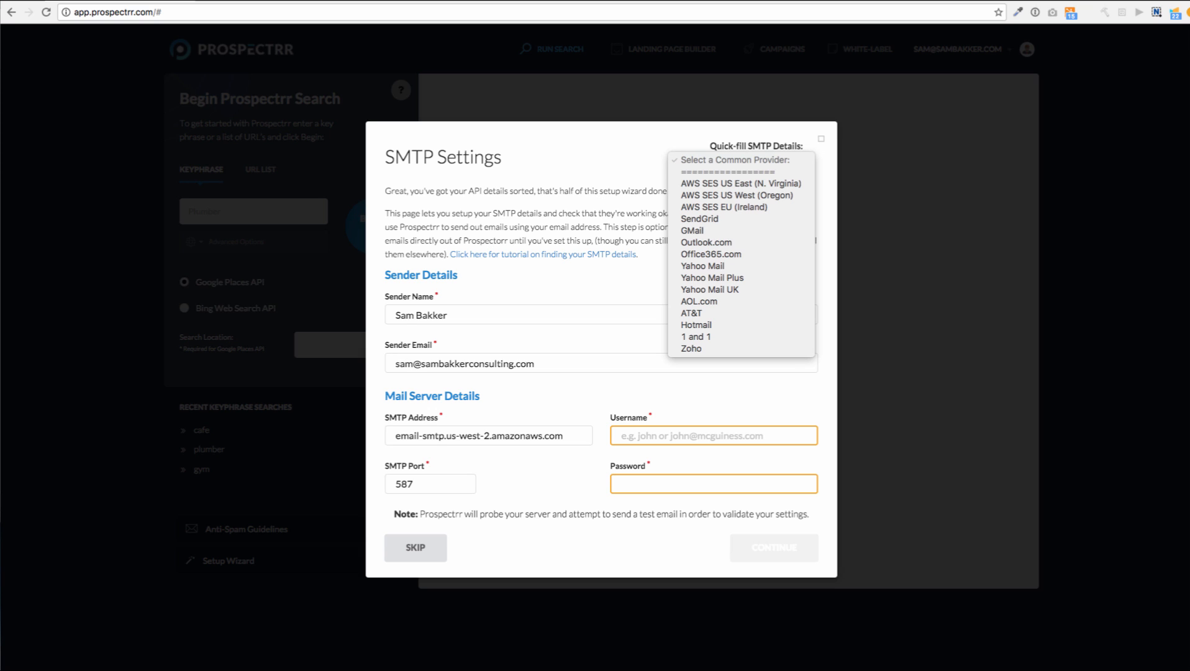
pyautogui.press('Escape')
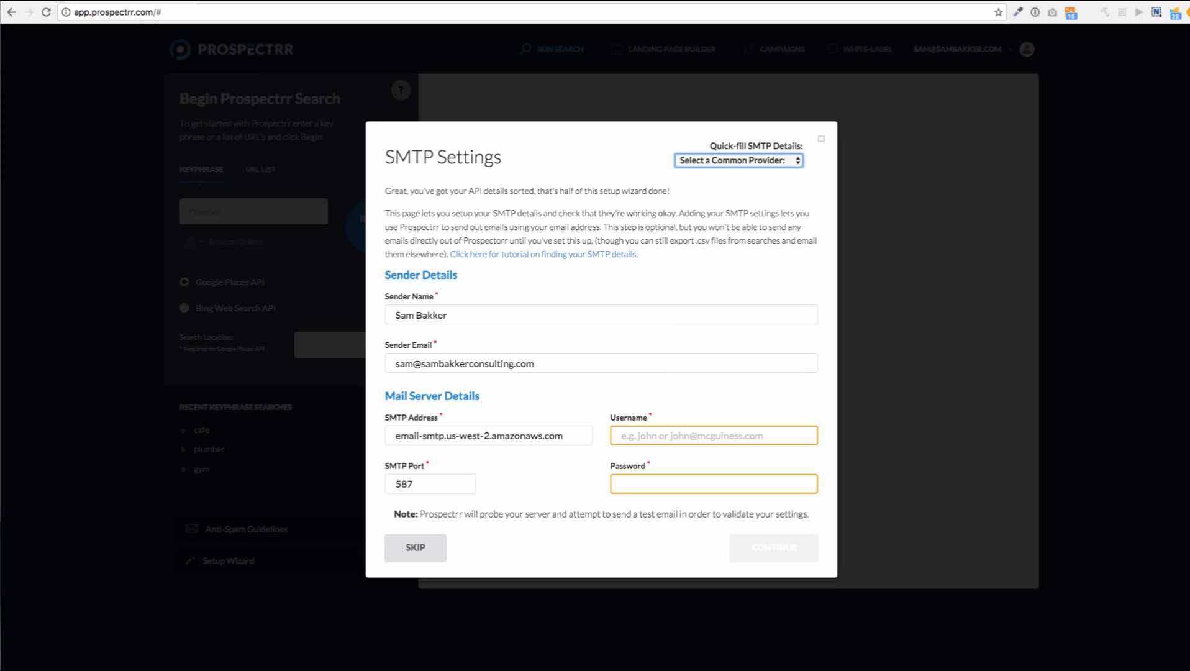
pyautogui.click(714, 483)
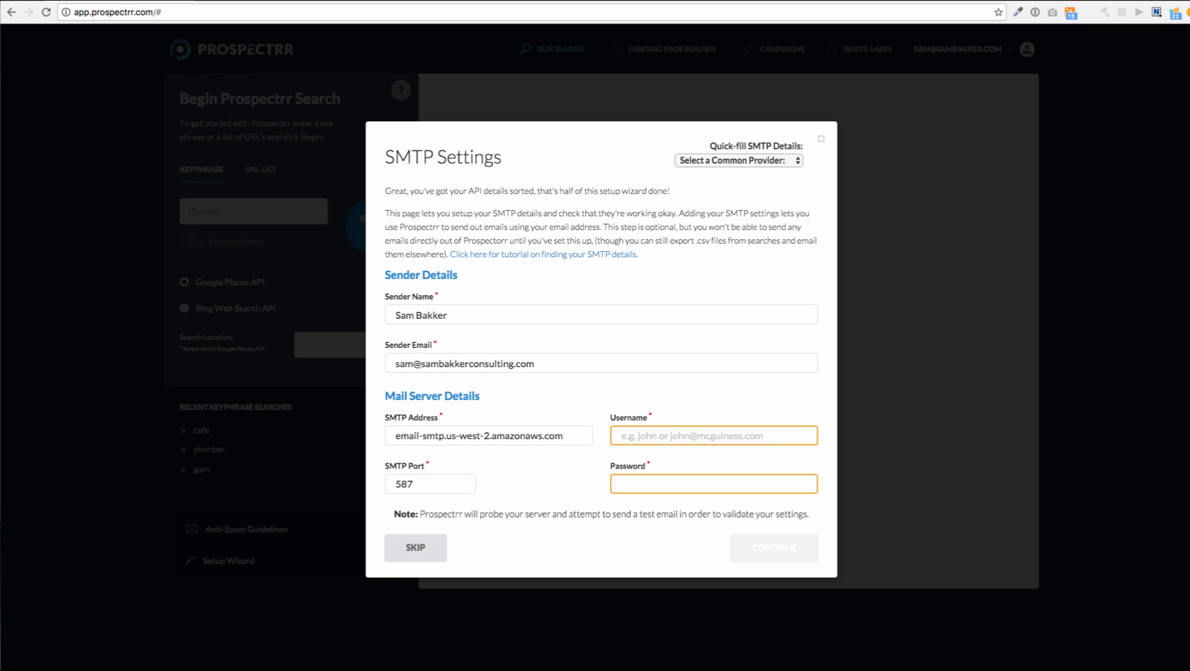
pyautogui.click(738, 161)
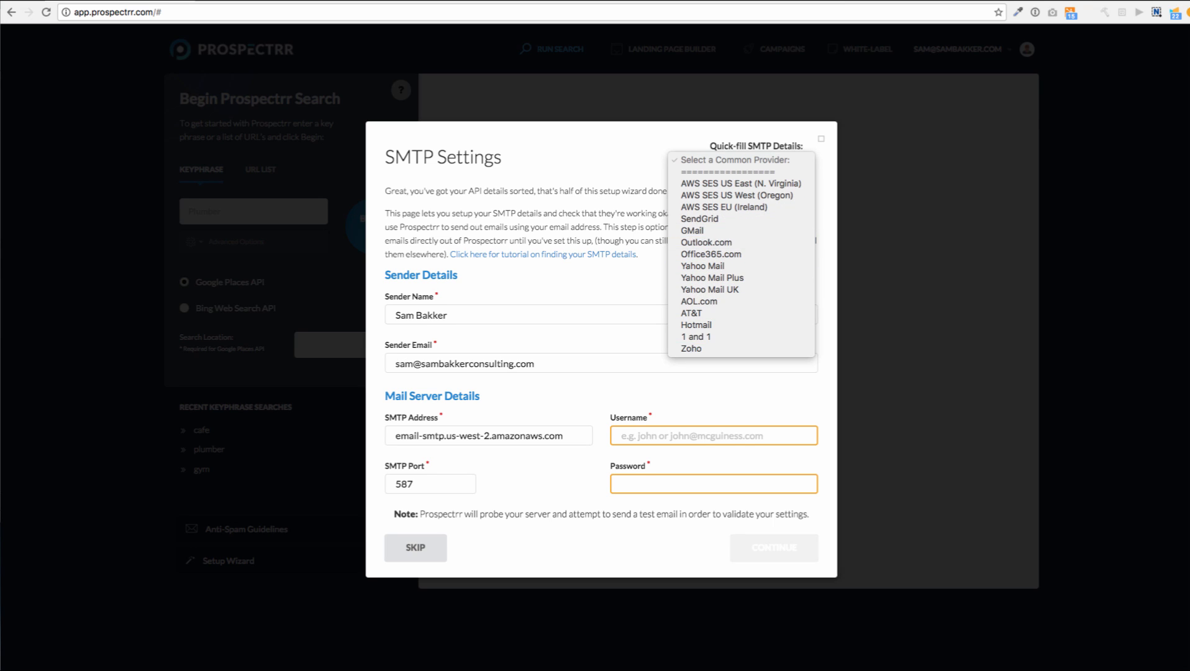
pyautogui.press('Escape')
pyautogui.click(621, 435)
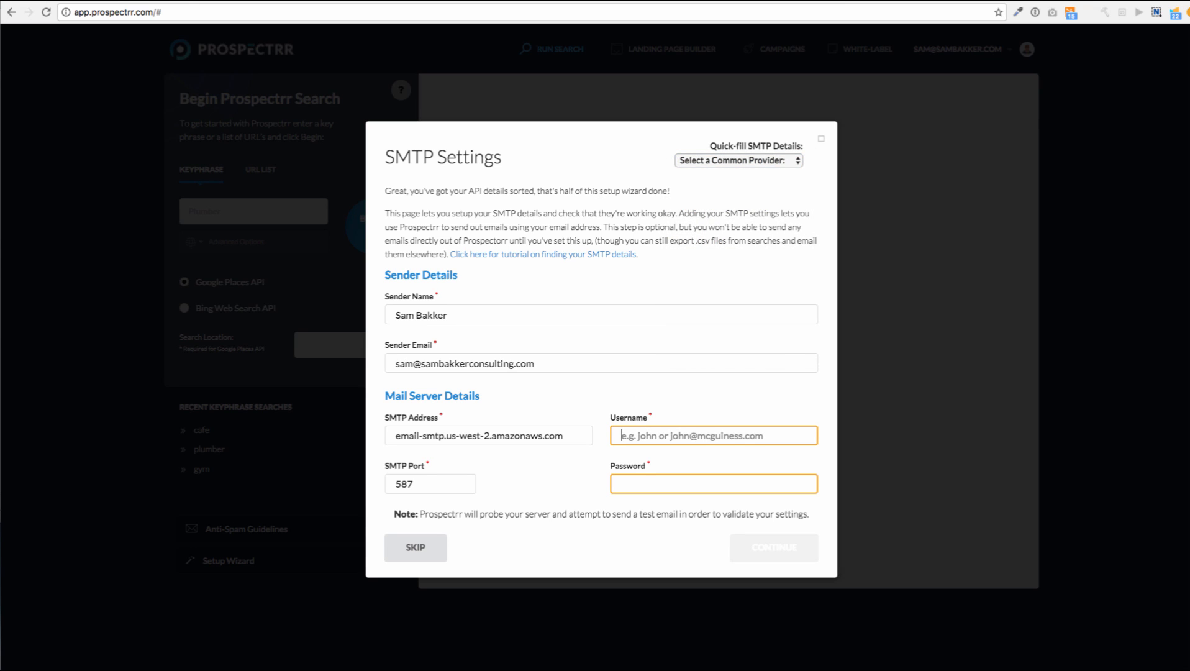
pyautogui.click(415, 547)
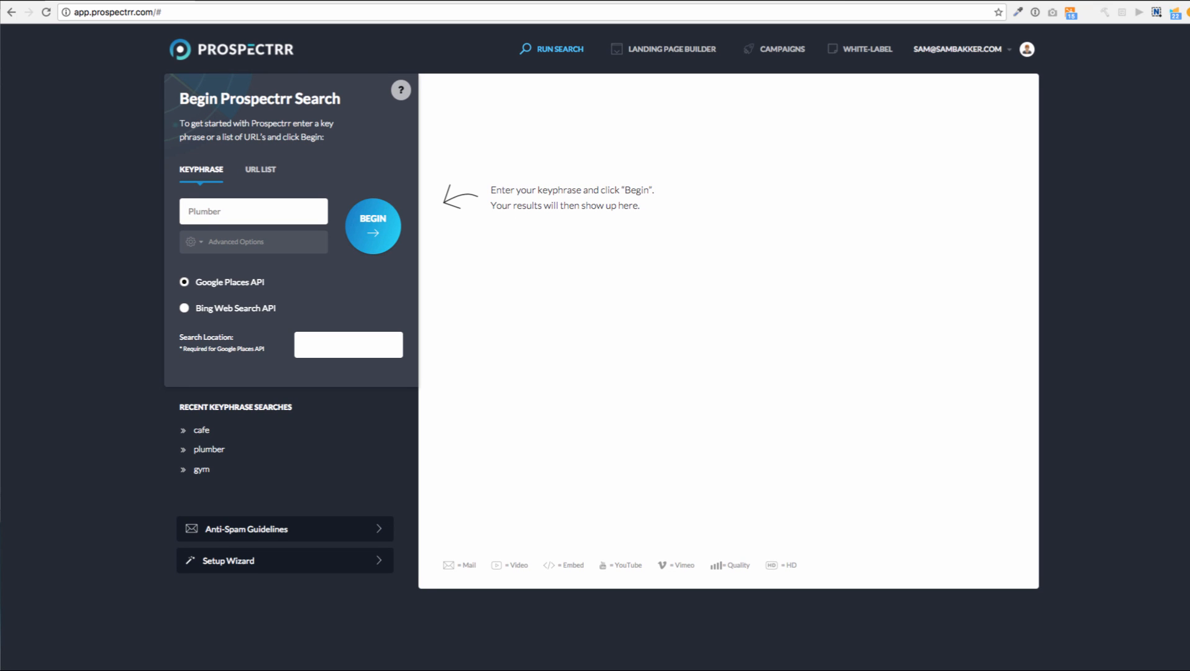
# Run a keyphrase search for 'plumber' to start collecting plumbing leads
pyautogui.click(260, 169)
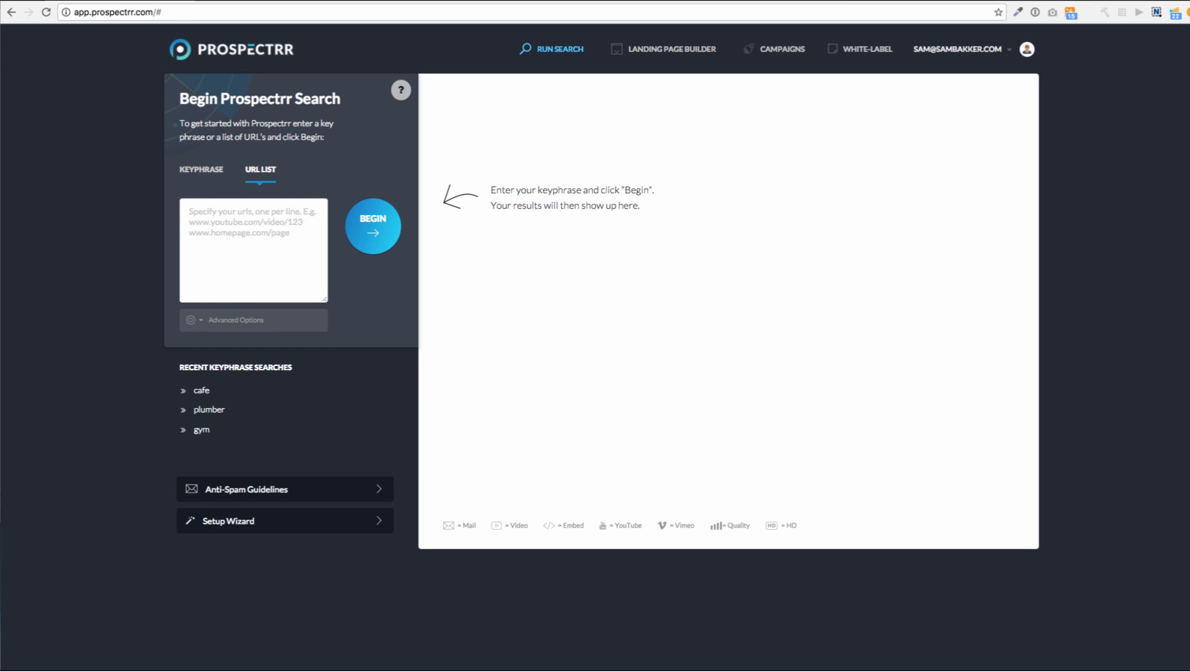
pyautogui.click(200, 169)
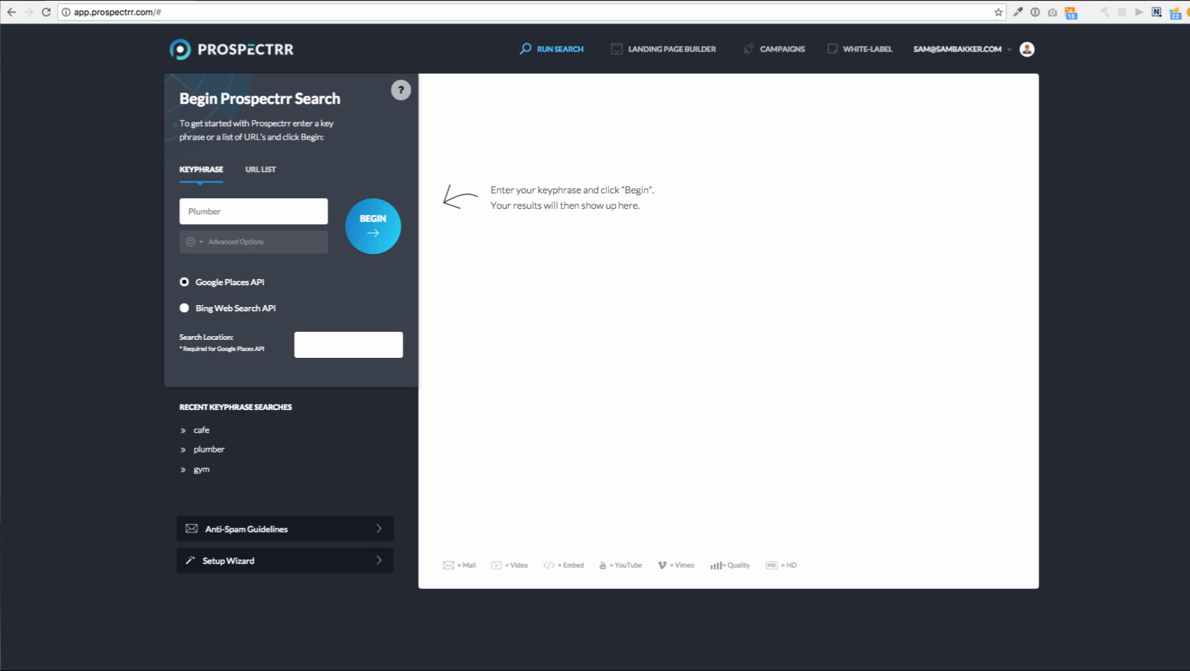
pyautogui.write('plumber')
pyautogui.press('Return')
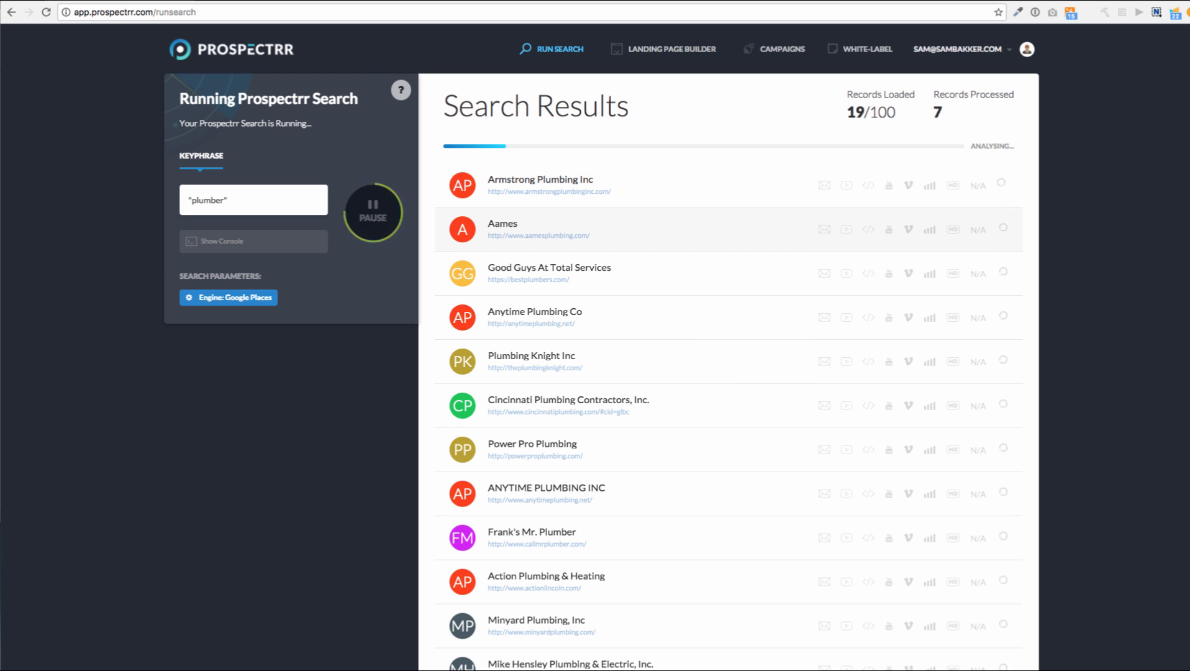
# Scroll through the plumber results and expand the Powell's Plumbing Inc lead
pyautogui.scroll(-5, 728, 373)
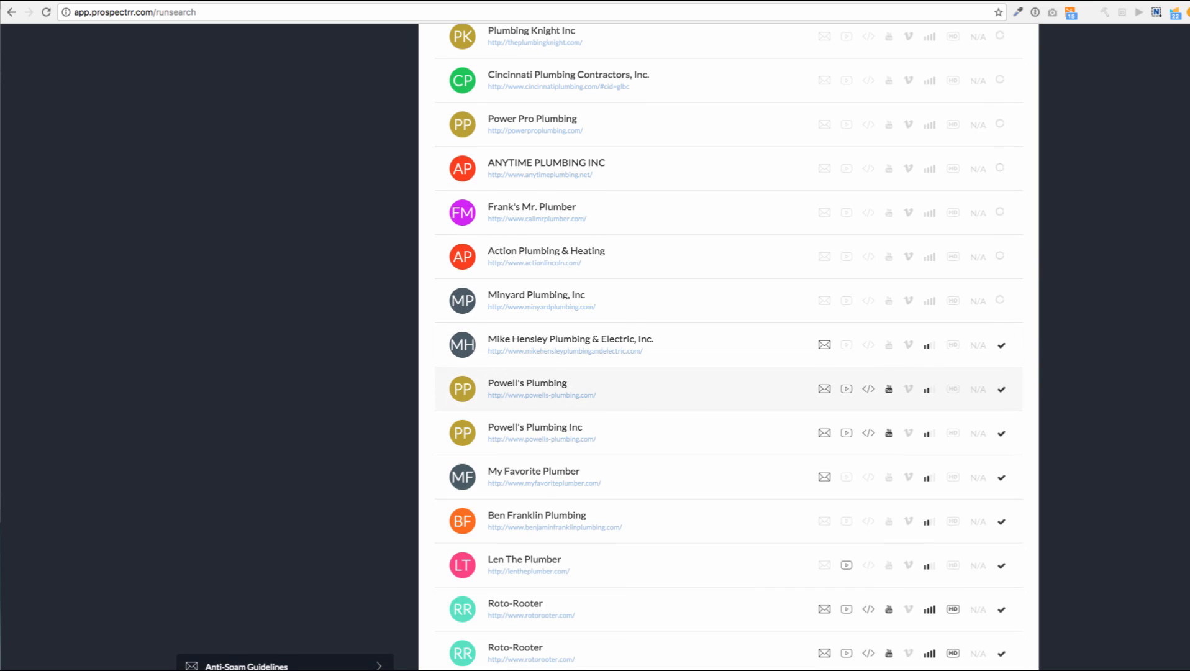
pyautogui.scroll(-2, 728, 348)
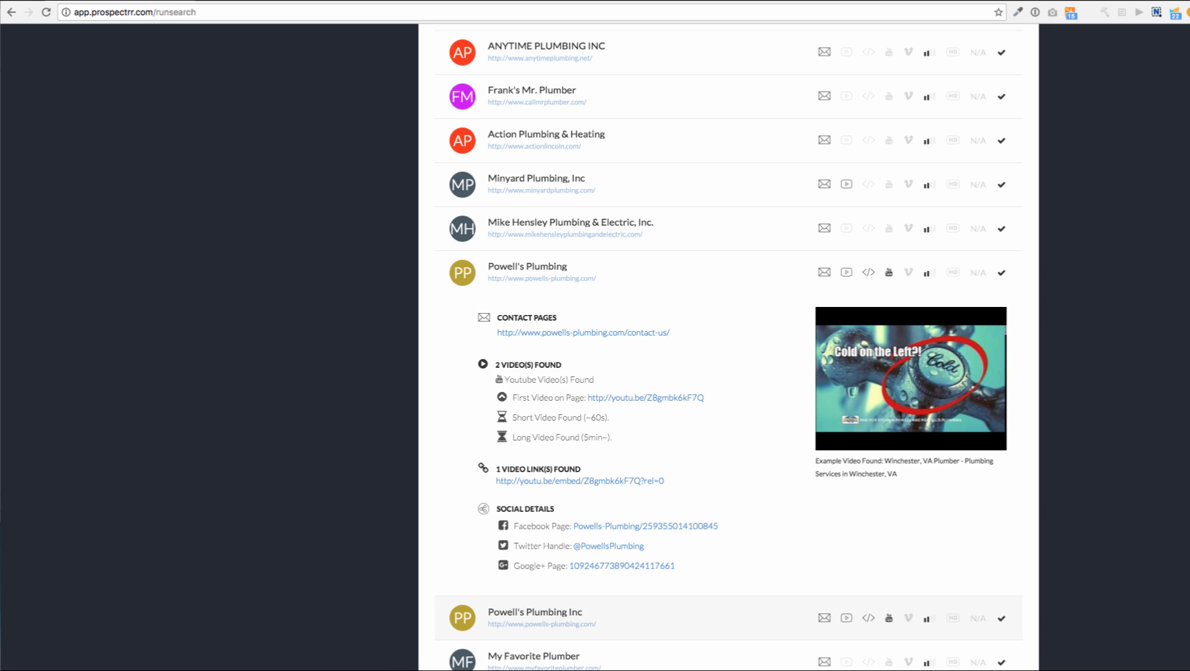
pyautogui.scroll(-3, 721, 348)
pyautogui.scroll(5, 721, 348)
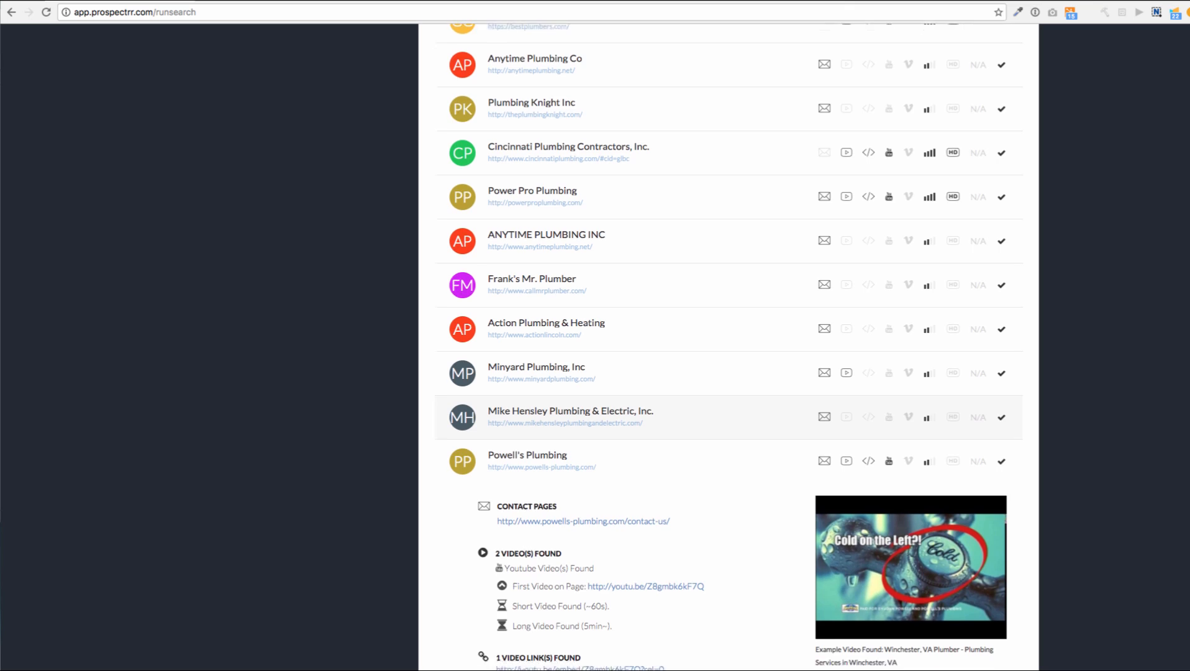
pyautogui.scroll(-3, 720, 348)
pyautogui.scroll(-3, 721, 348)
pyautogui.click(621, 489)
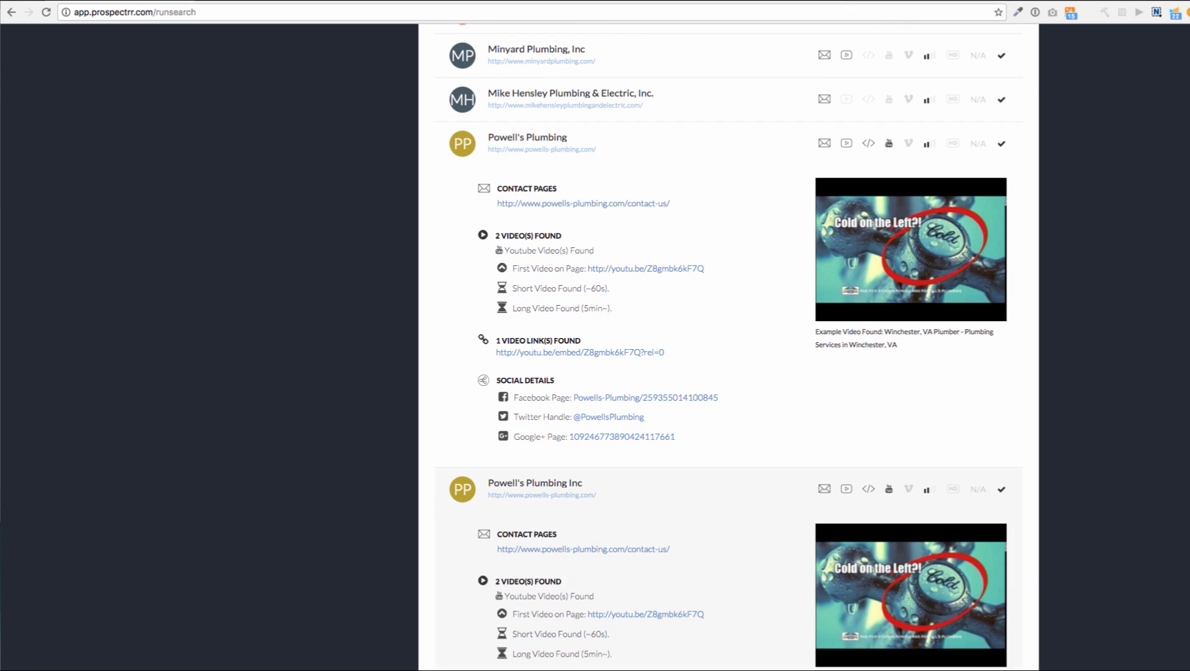
# Locate Edwards Plumbing and Heating's Facebook link and bring up its link options
pyautogui.scroll(-15, 720, 348)
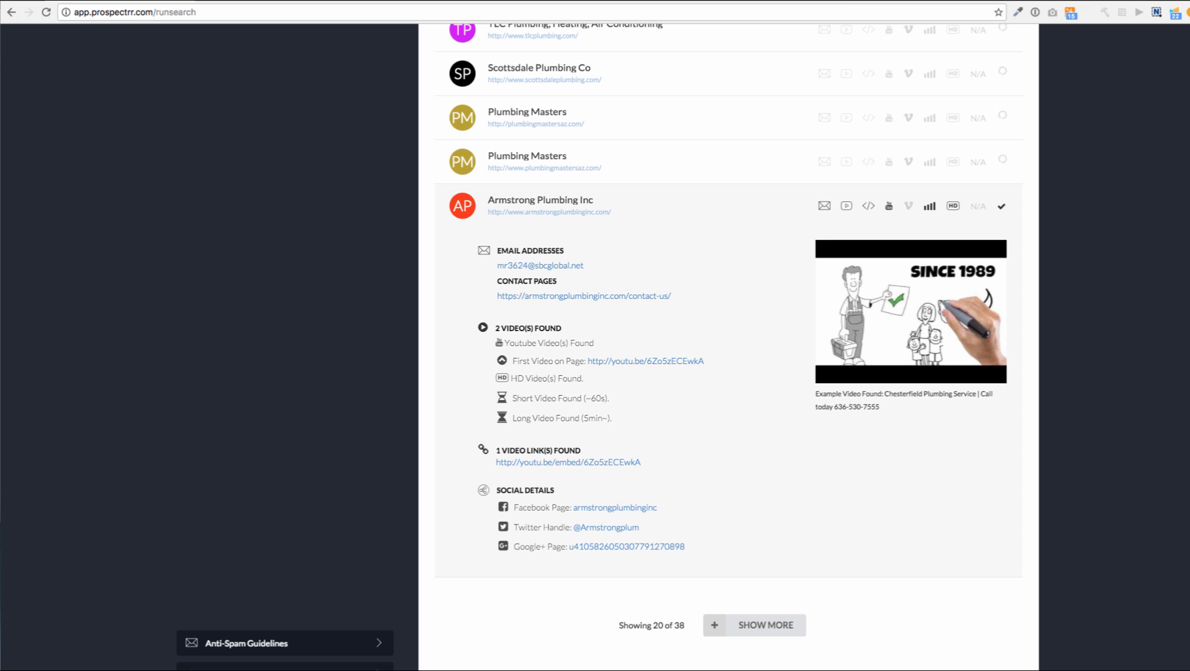
pyautogui.scroll(3, 541, 412)
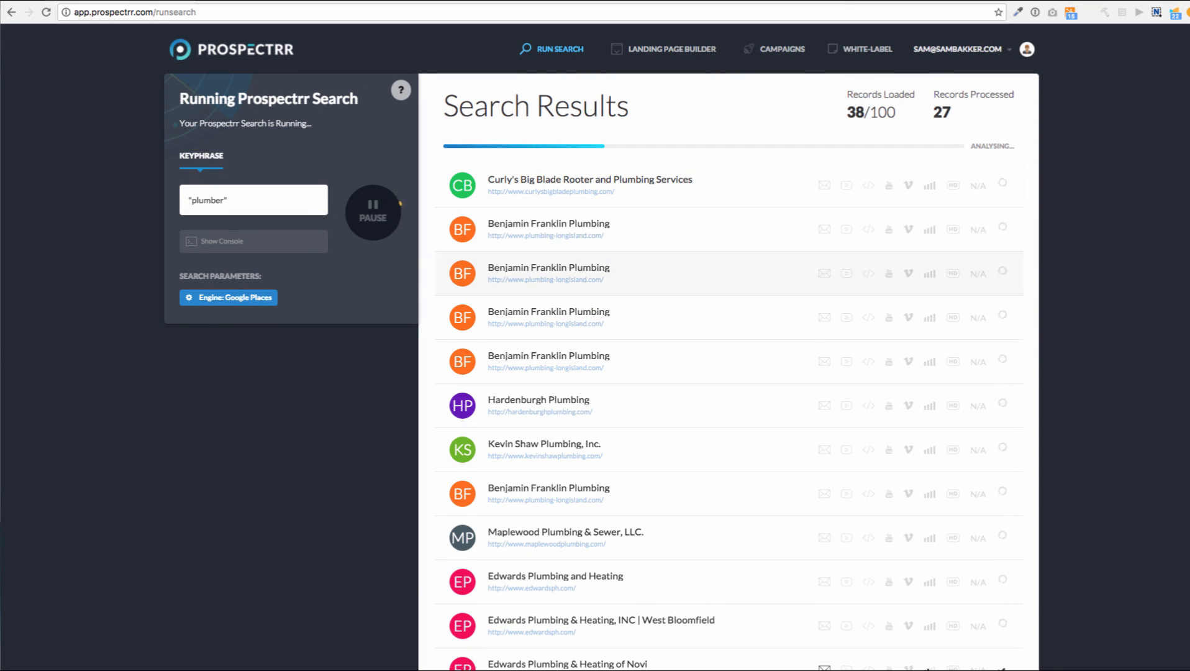
pyautogui.scroll(-4, 727, 372)
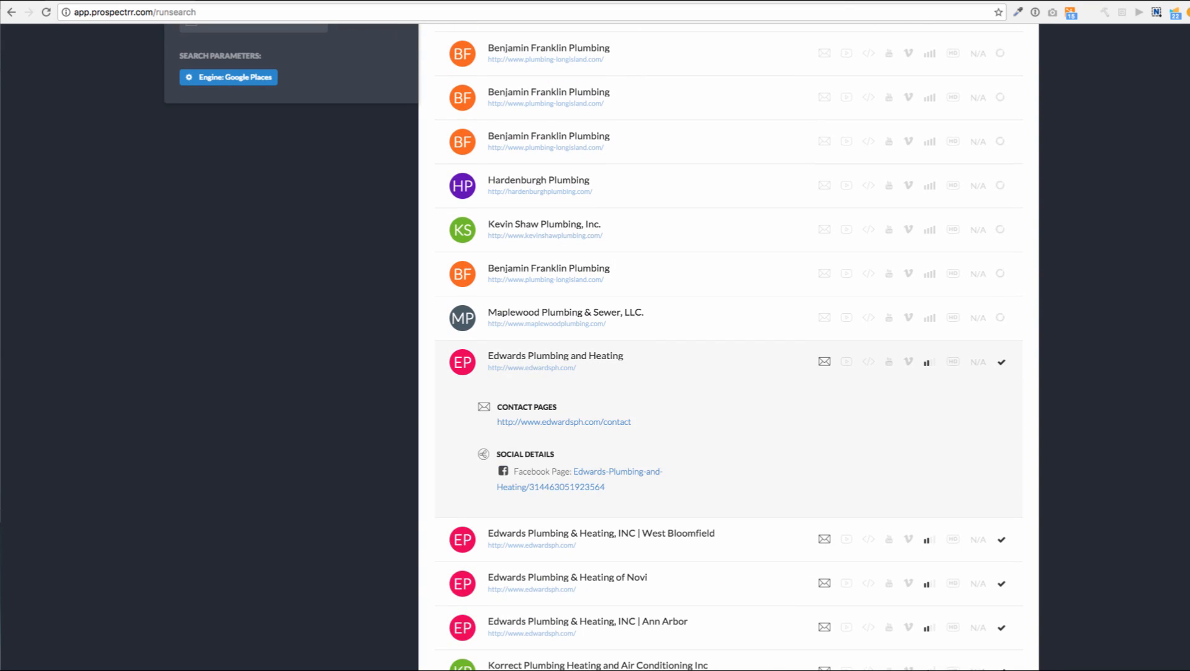
pyautogui.scroll(-1, 721, 460)
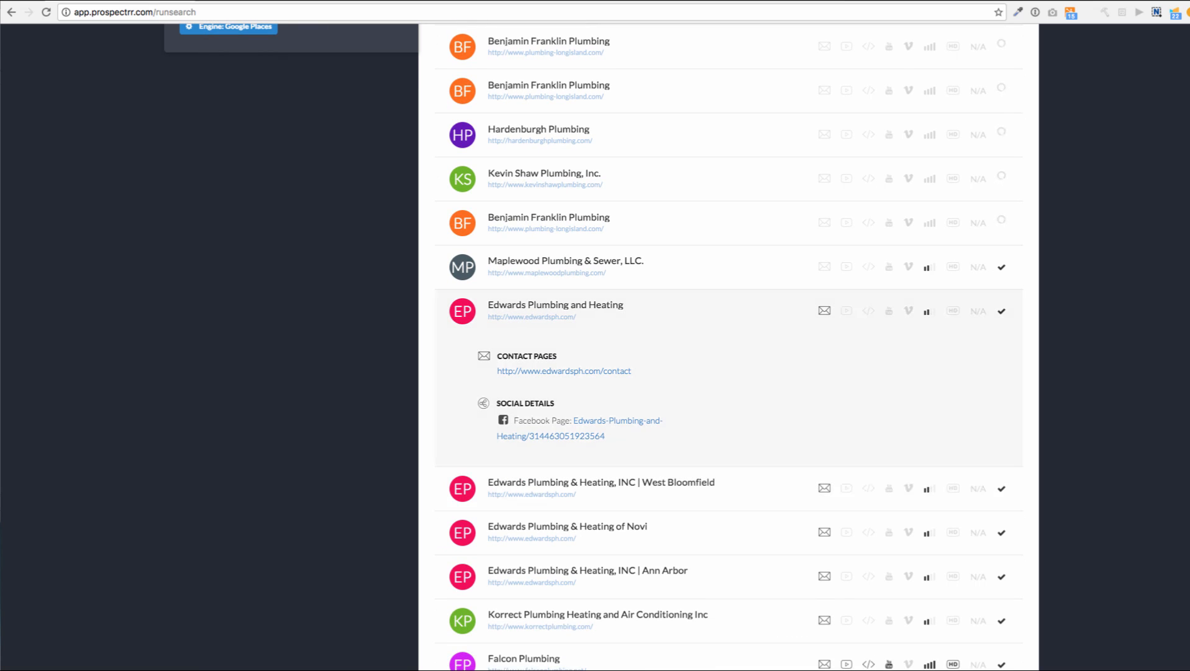
pyautogui.rightClick(579, 435)
pyautogui.click(621, 441)
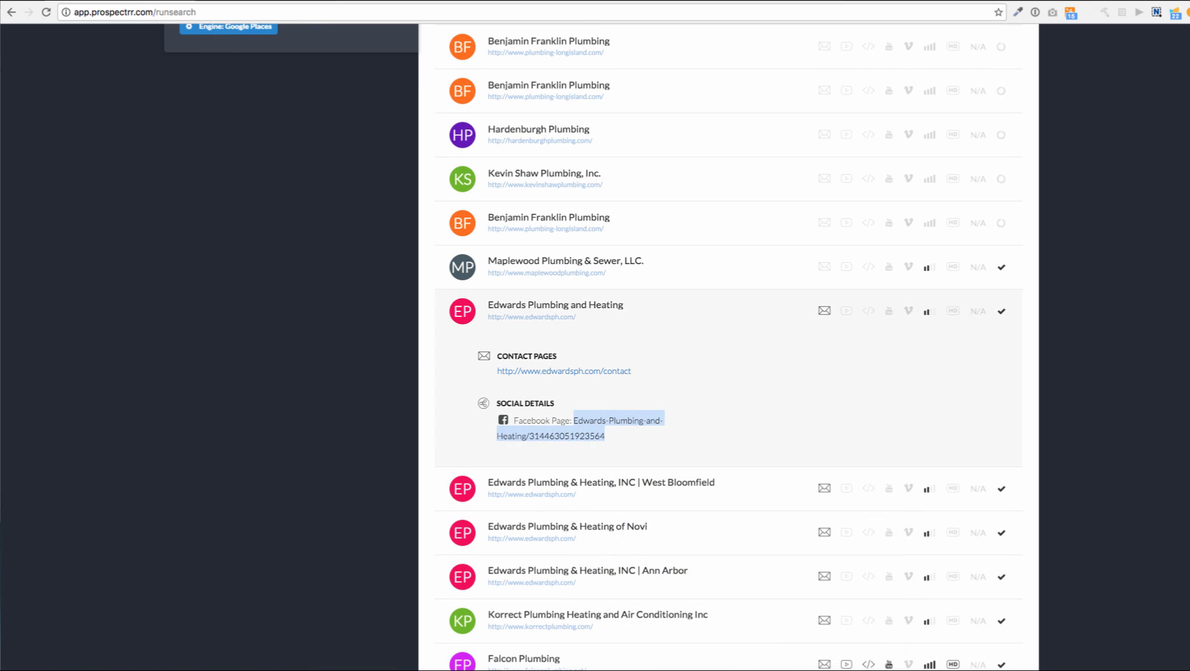
pyautogui.scroll(-5, 721, 348)
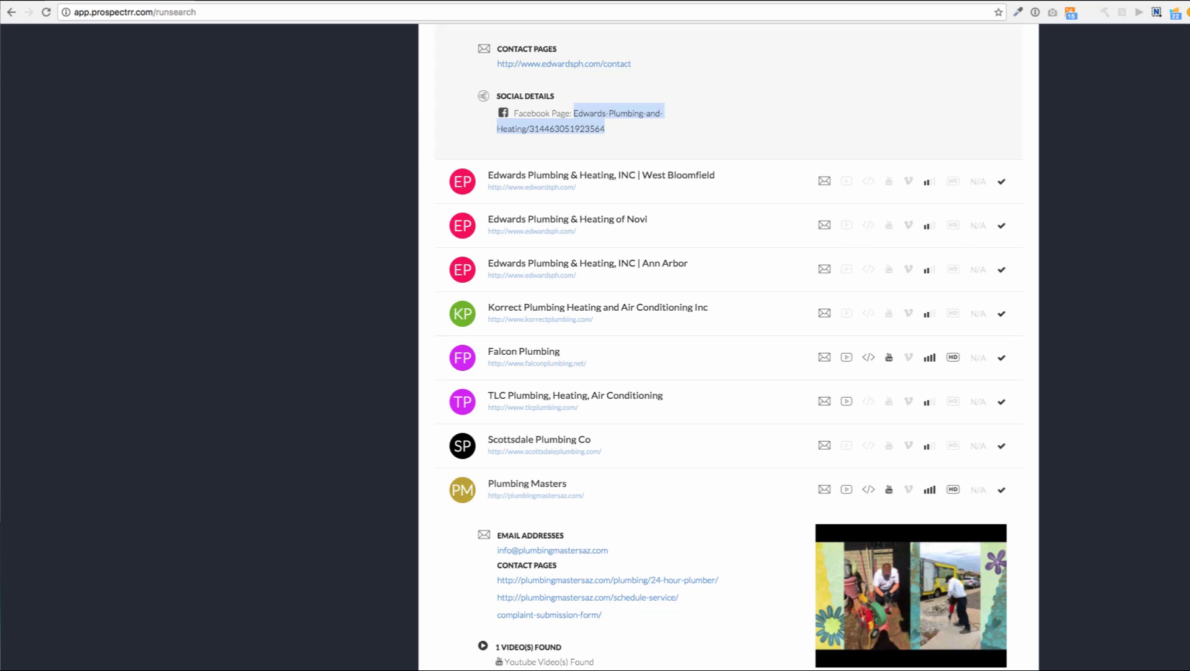
pyautogui.hotkey('ctrl', 'Tab')
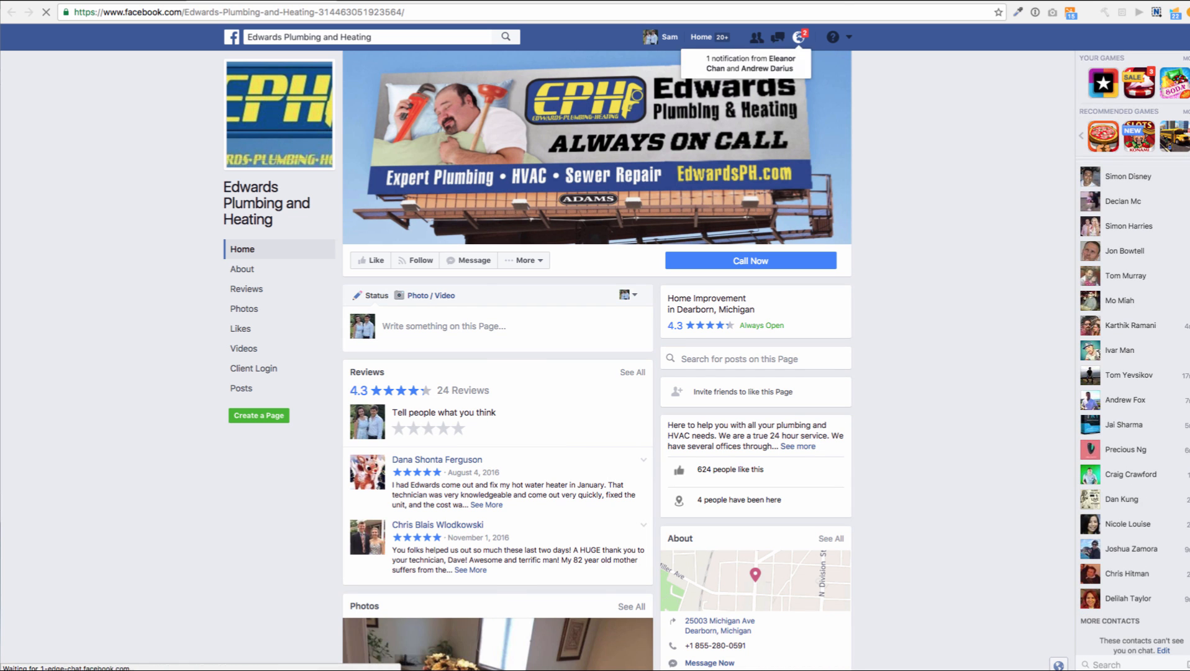
pyautogui.hotkey('ctrl', 'shift', 'Tab')
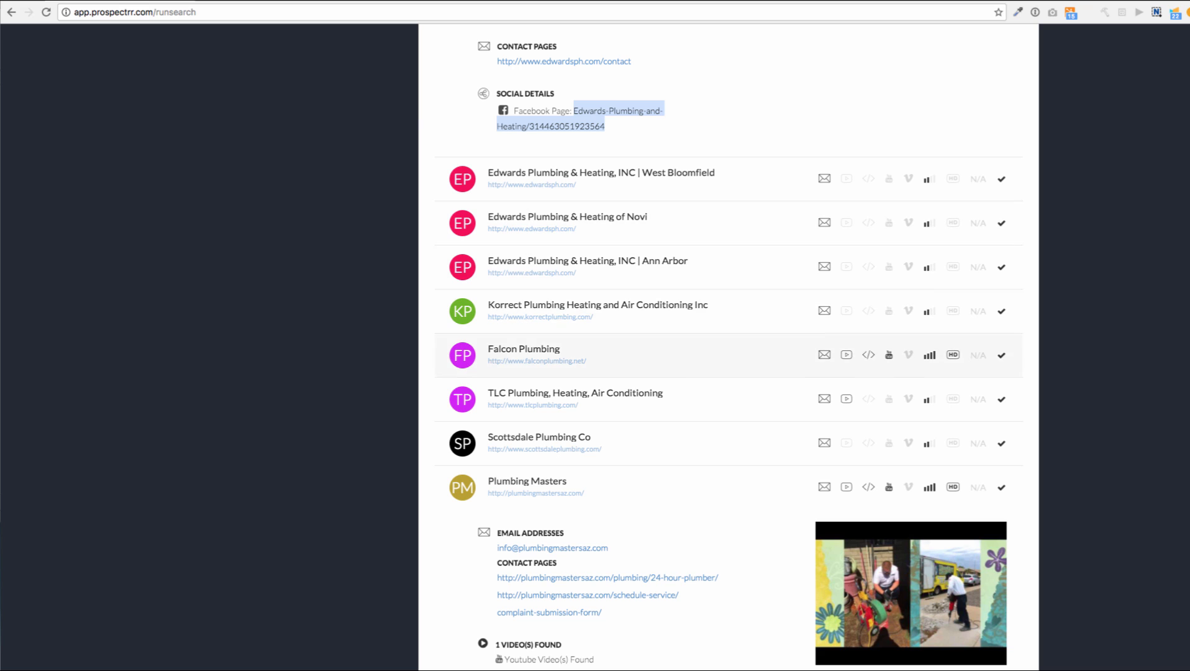
# Close the Prospecting Complete notice once the 56-result plumber search finishes
pyautogui.scroll(-3, 721, 445)
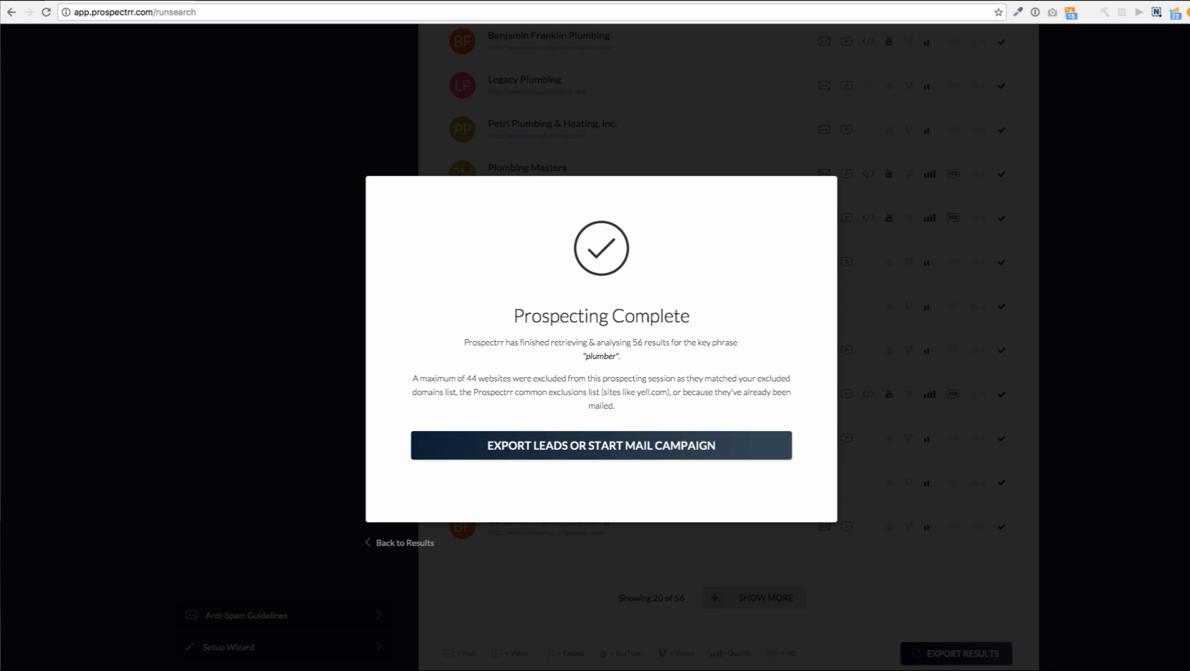
pyautogui.press('Escape')
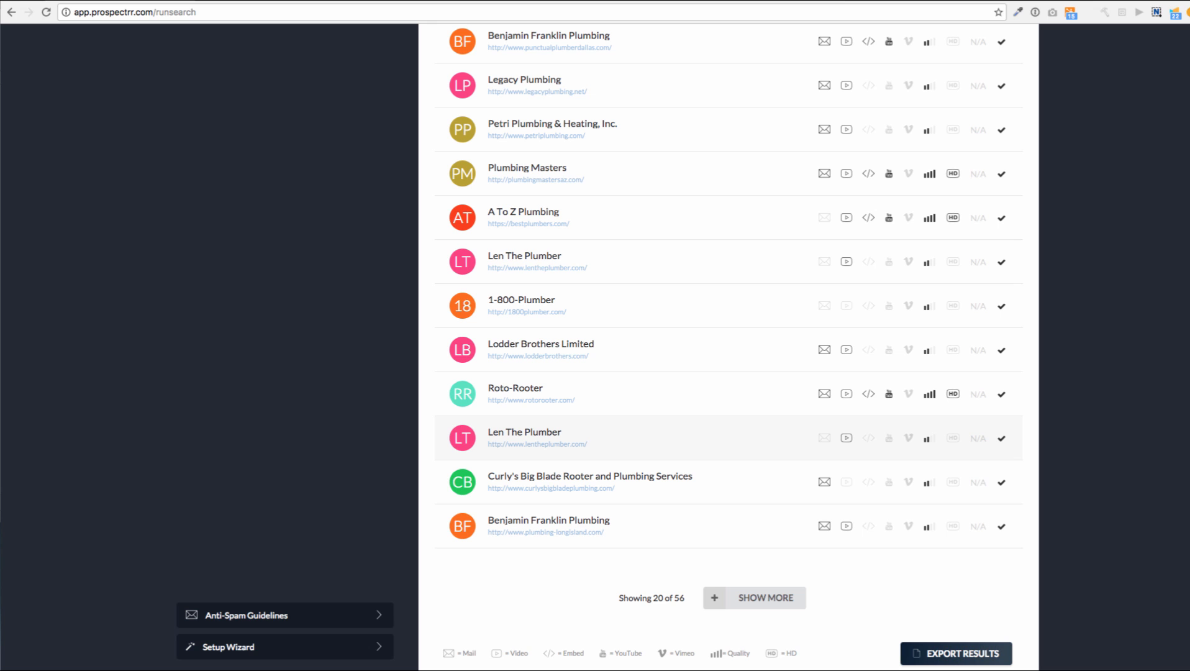
# Expand the Hope Plumbing and Carter's My Plumber leads at the top of the results
pyautogui.scroll(10, 727, 348)
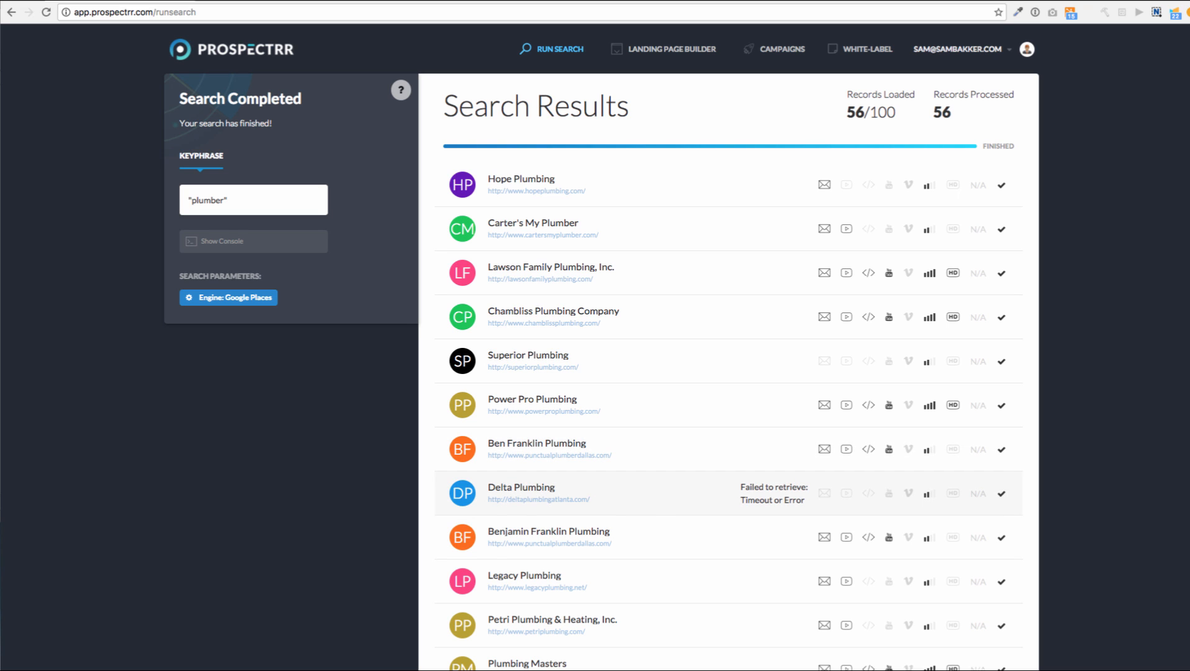
pyautogui.click(621, 185)
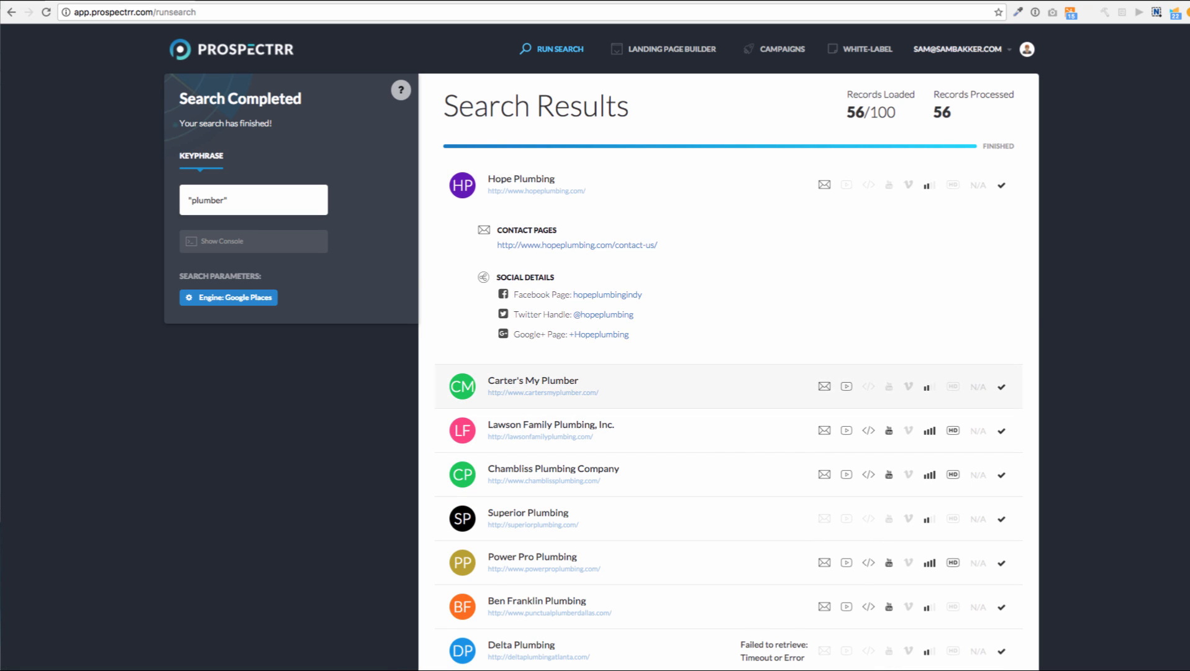
pyautogui.click(621, 386)
pyautogui.scroll(-3, 595, 348)
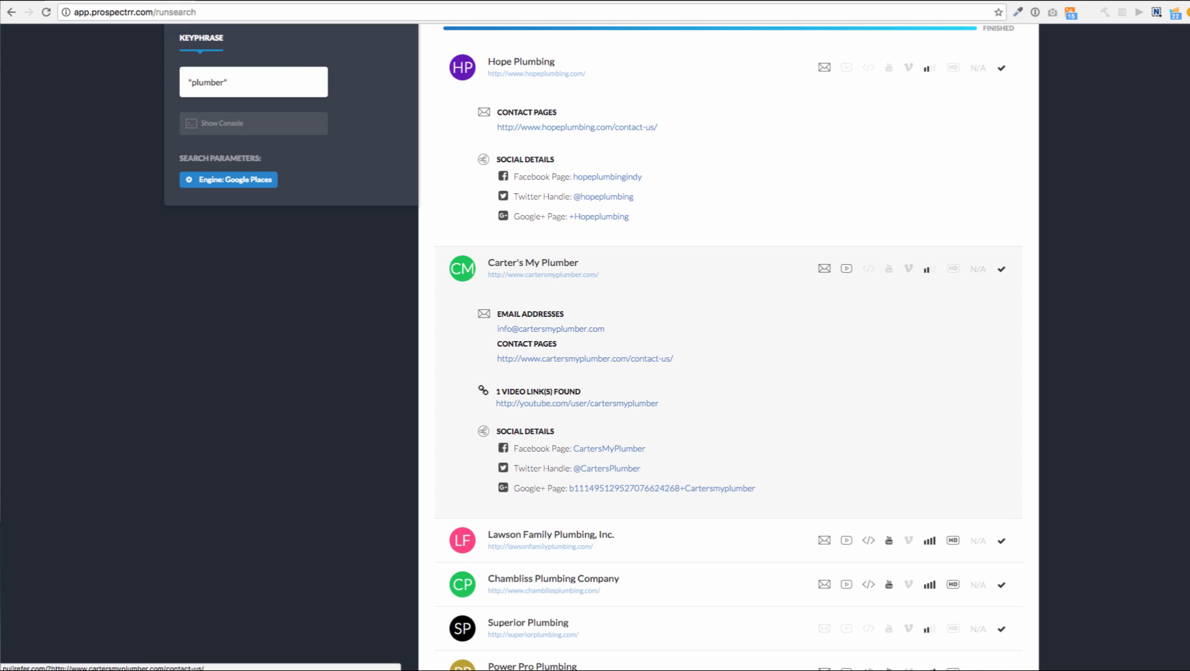
# Preview Carter's My Plumber's contact page in a new tab, then open its Facebook page in another
pyautogui.rightClick(633, 359)
pyautogui.click(646, 365)
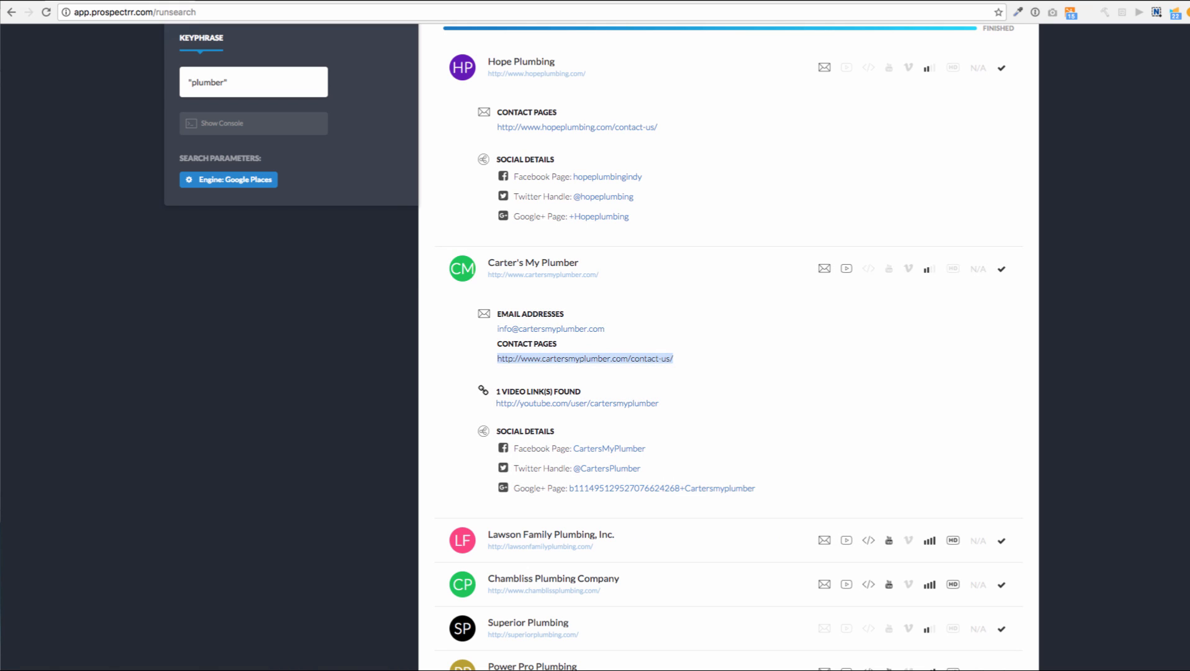
pyautogui.hotkey('ctrl', 'Tab')
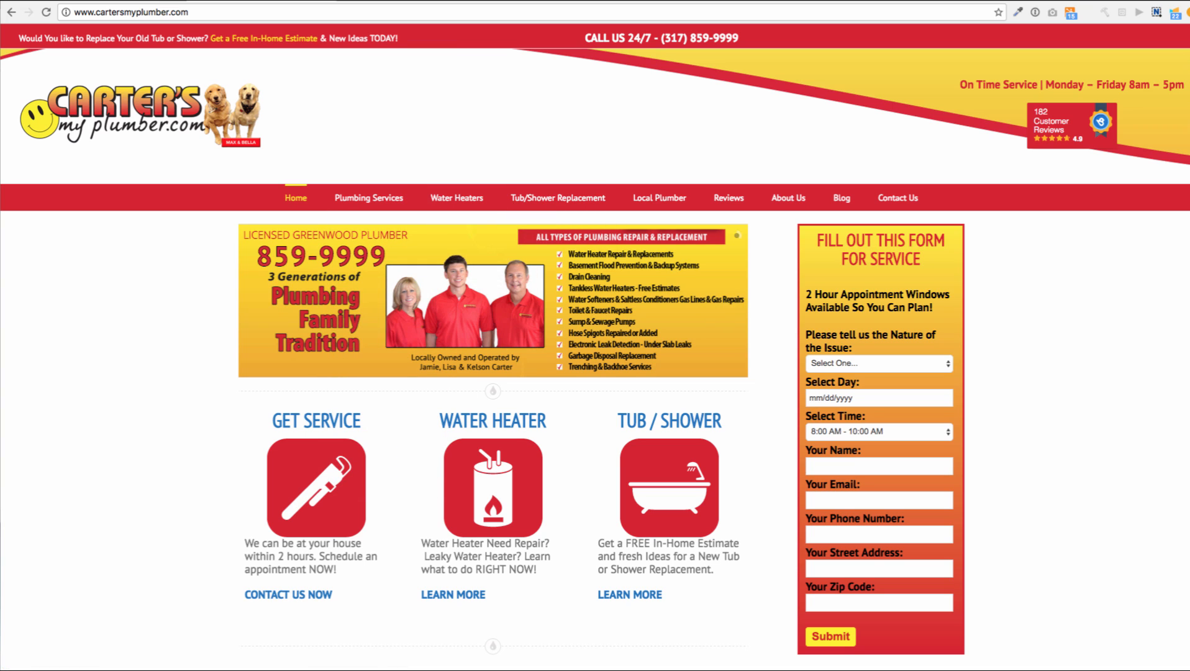
pyautogui.hotkey('ctrl', 'w')
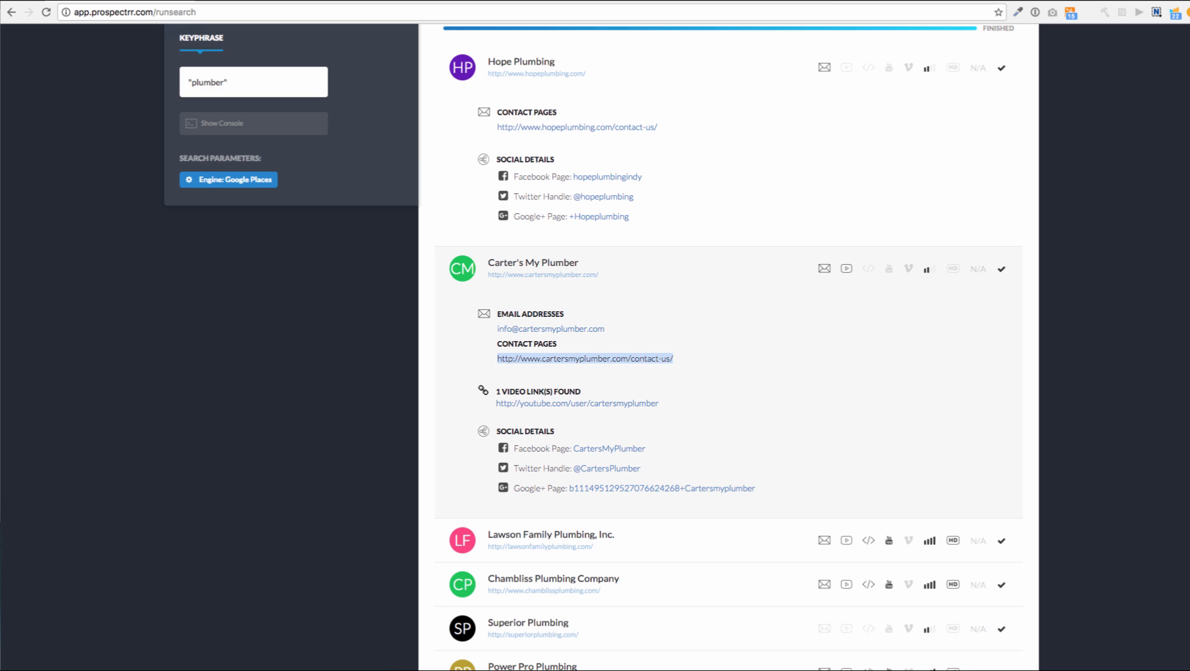
pyautogui.rightClick(609, 448)
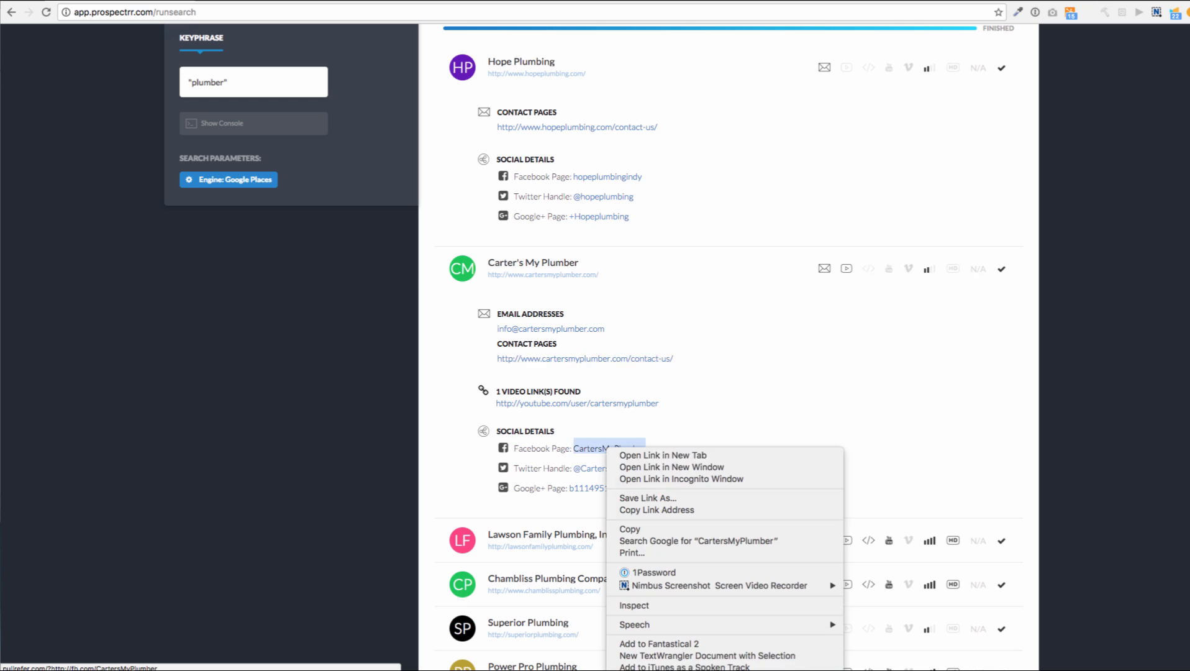
pyautogui.click(631, 456)
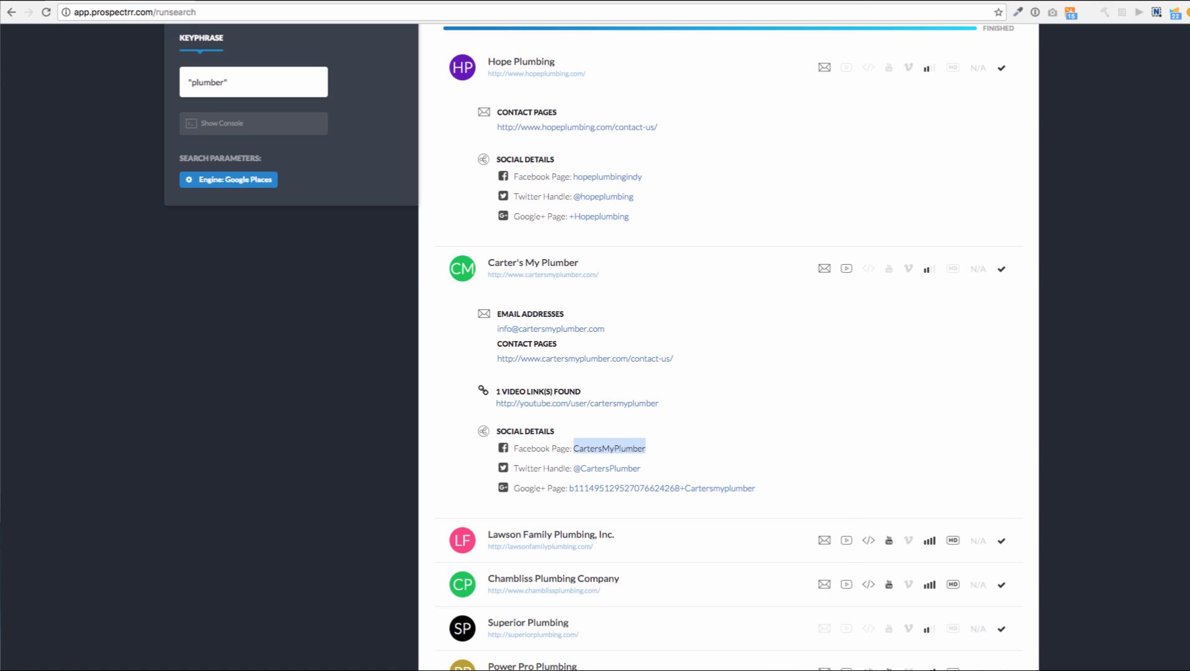
pyautogui.hotkey('ctrl', 'Tab')
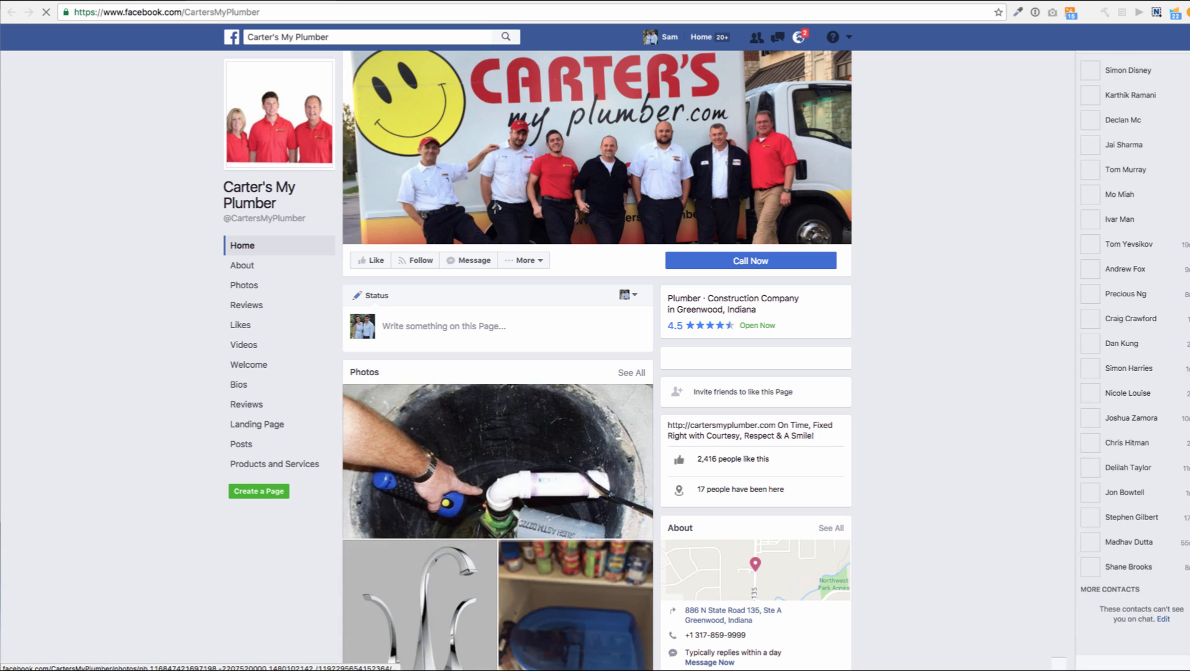
pyautogui.scroll(-15, 597, 360)
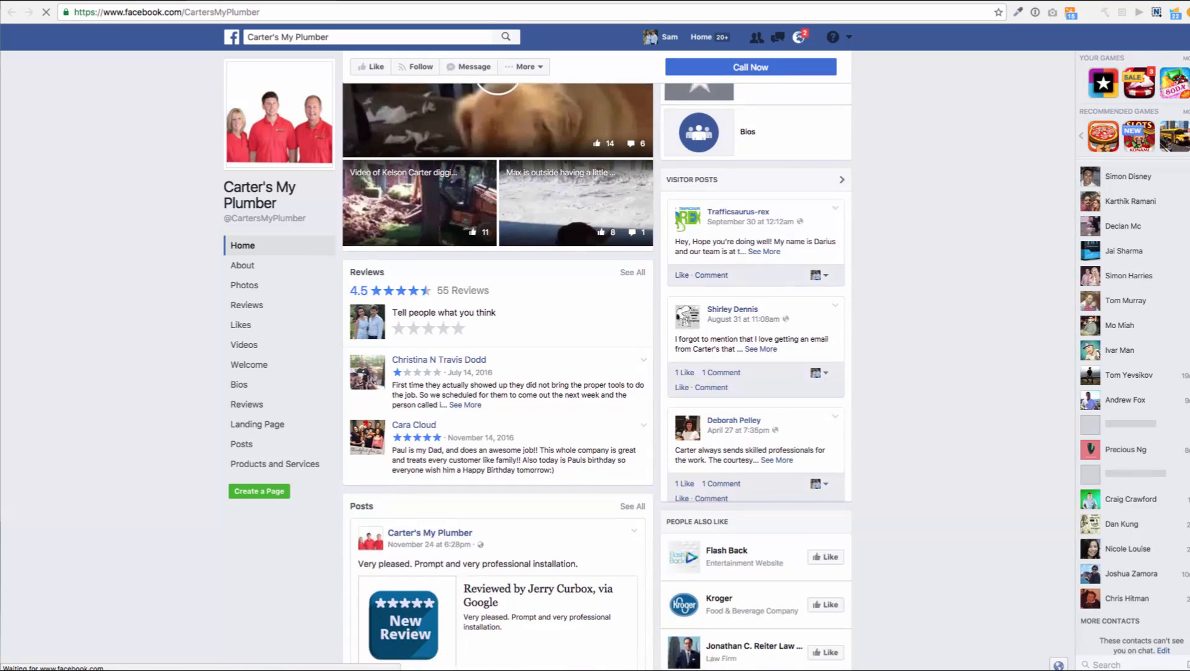
pyautogui.scroll(-4, 597, 360)
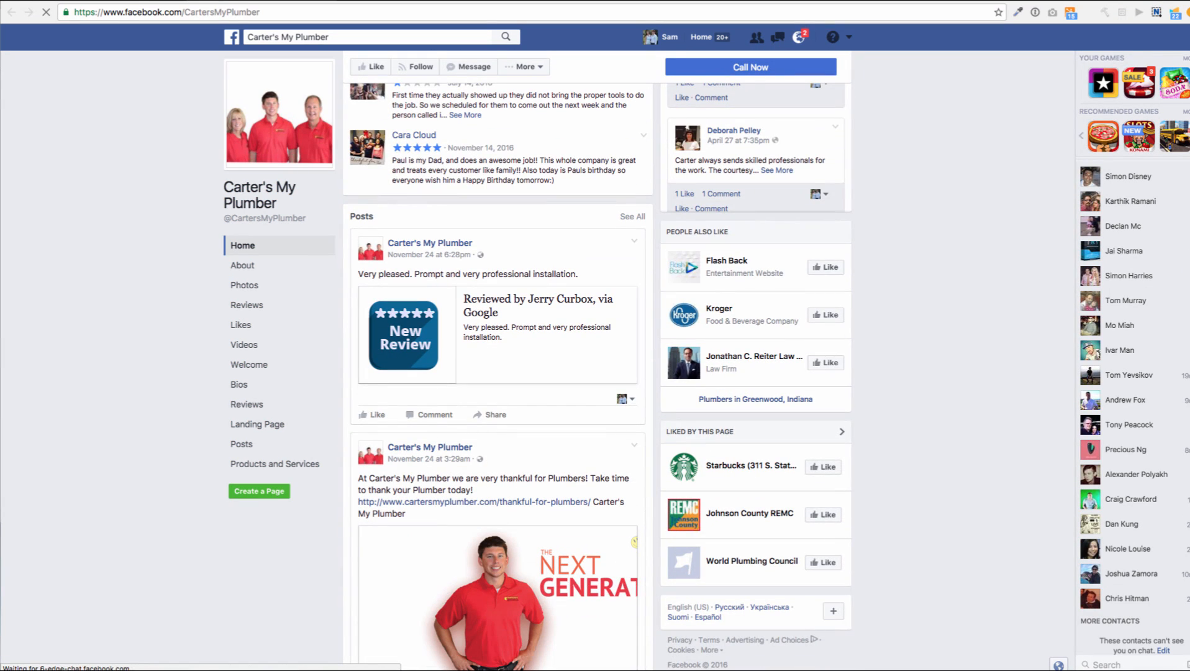
pyautogui.scroll(-3, 472, 323)
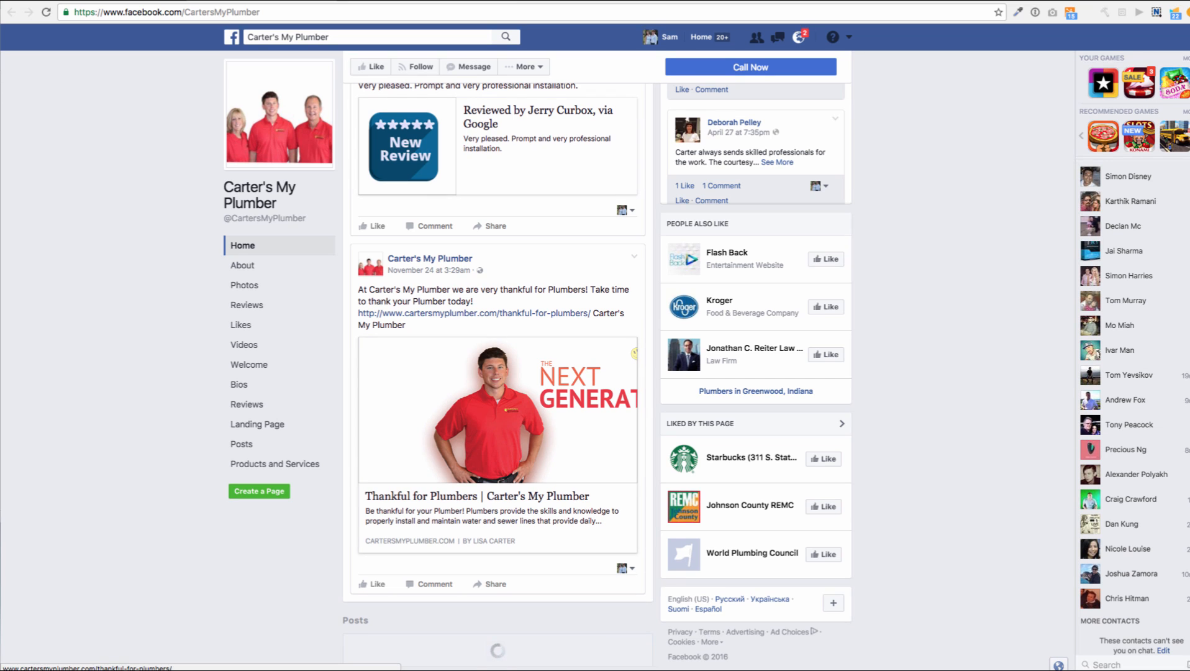
pyautogui.scroll(-5, 472, 323)
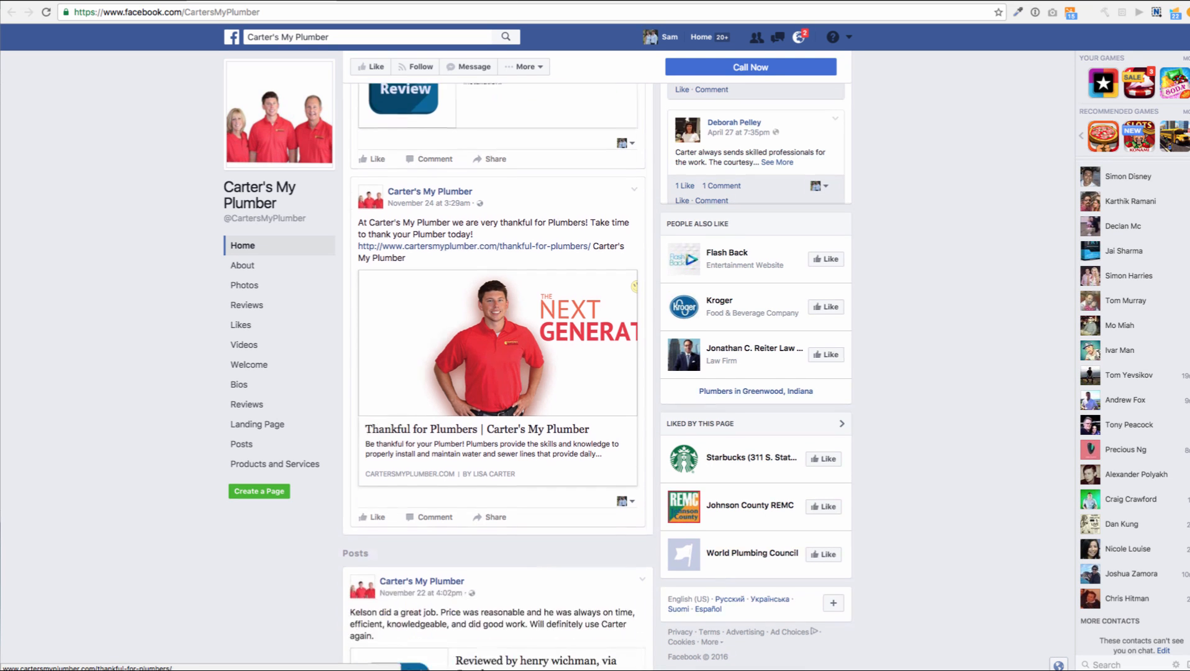
pyautogui.scroll(-6, 473, 373)
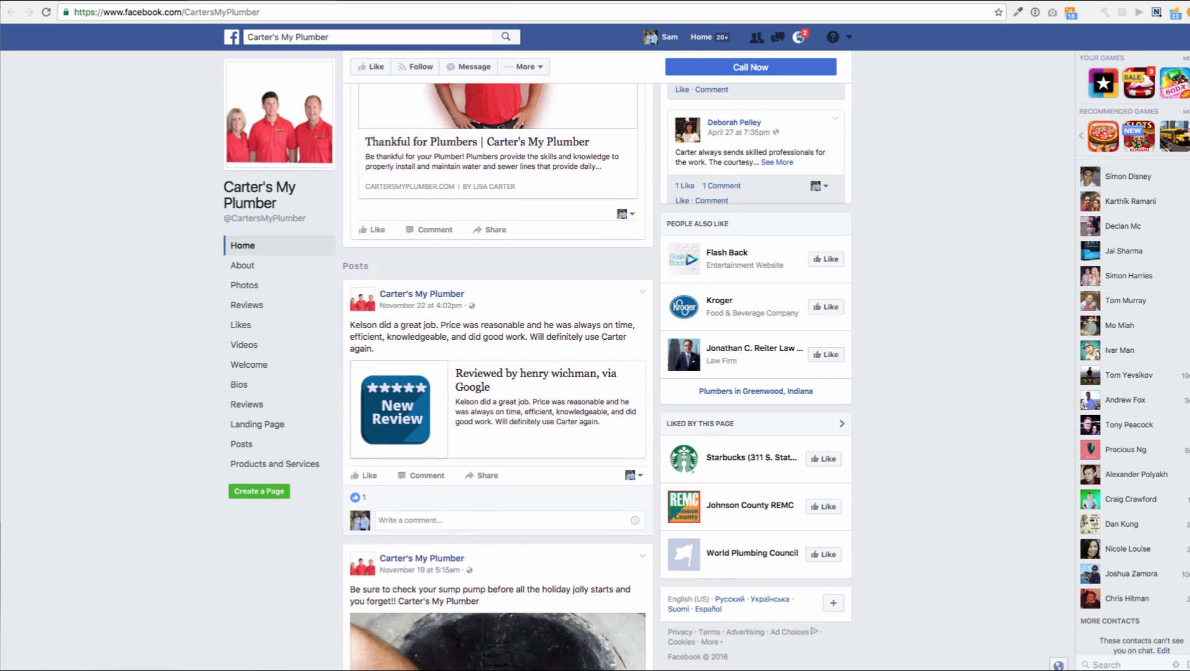
pyautogui.scroll(-7, 497, 373)
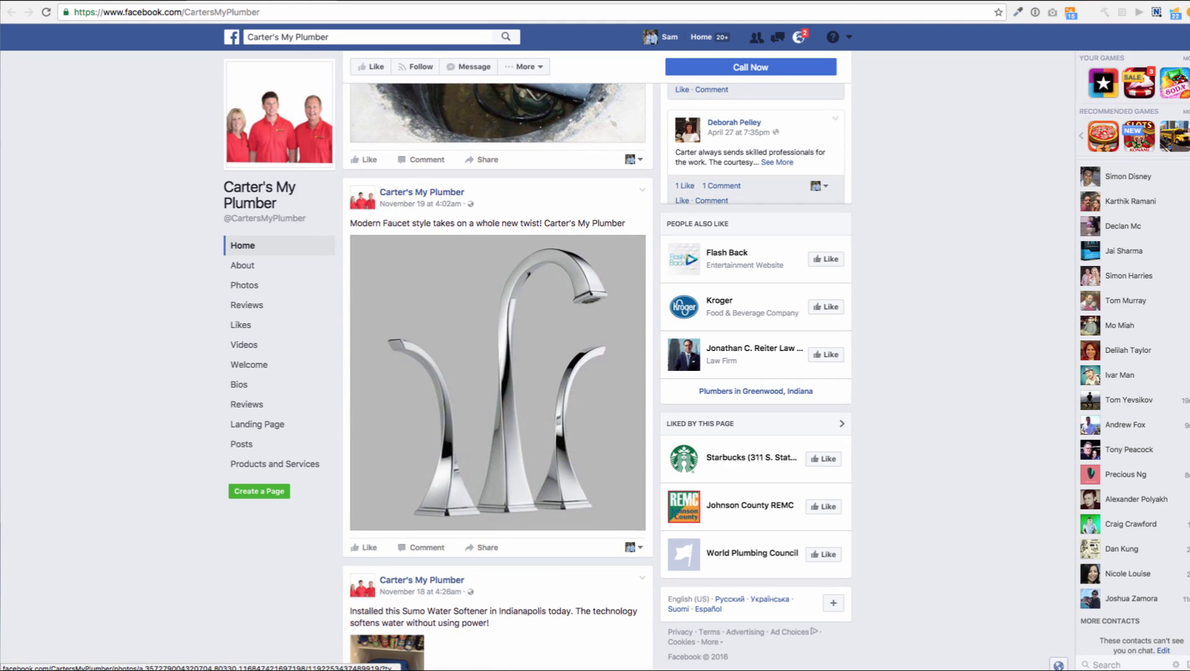
pyautogui.scroll(-4, 497, 373)
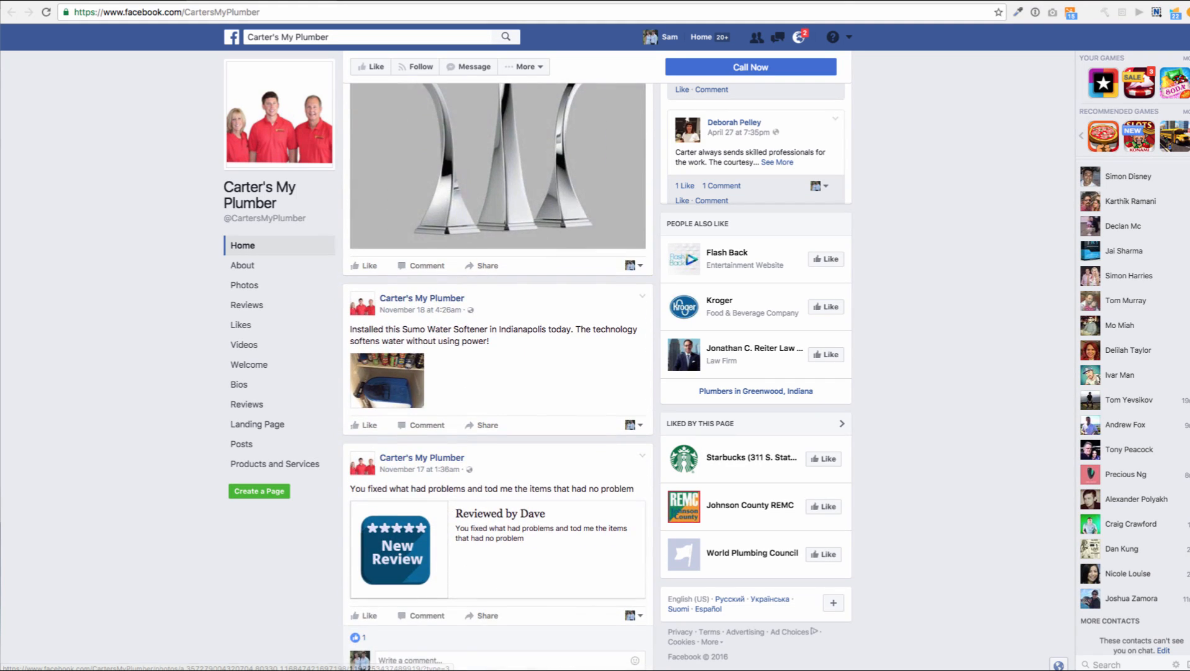
pyautogui.scroll(-3, 497, 373)
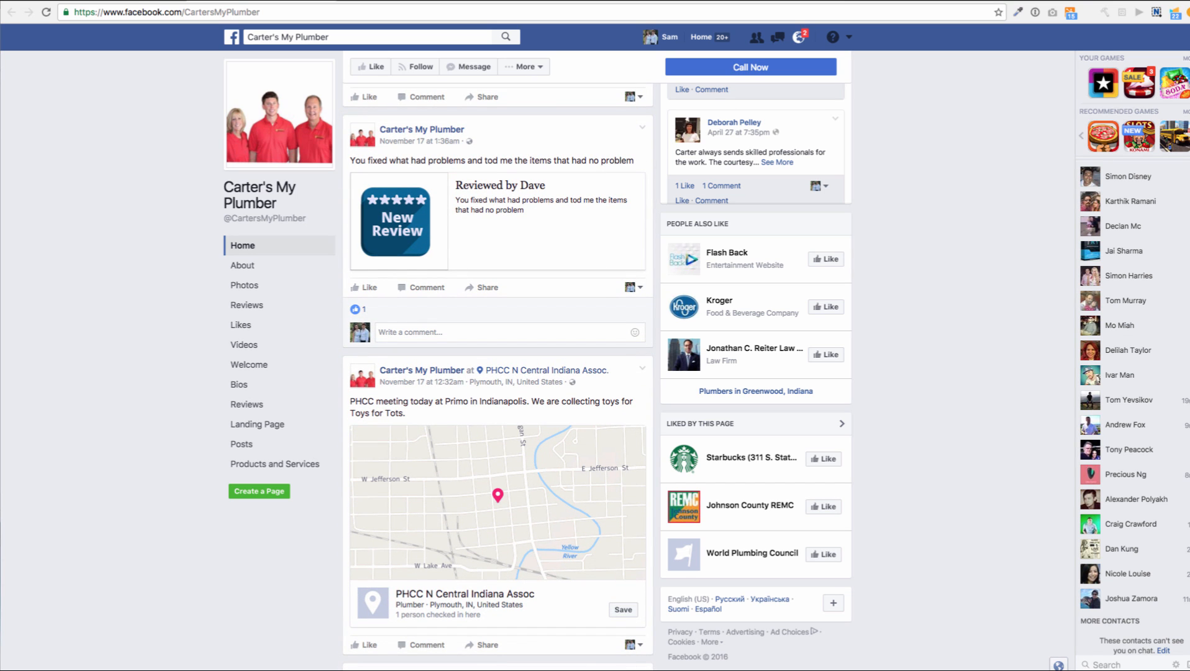
pyautogui.scroll(15, 497, 372)
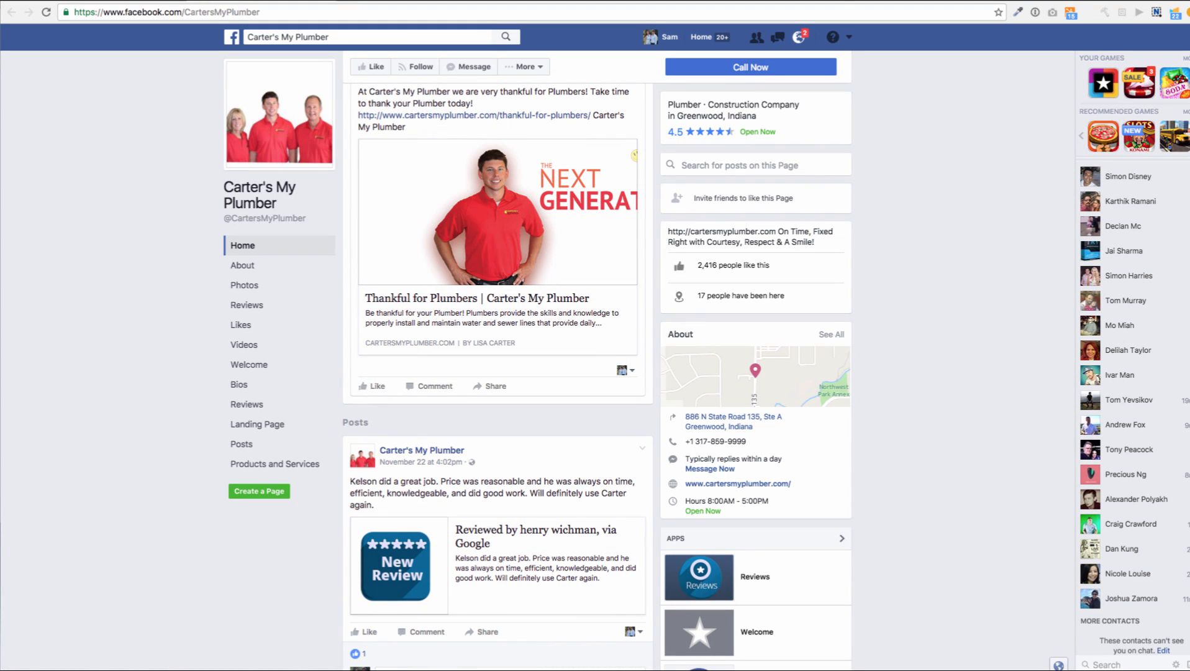
pyautogui.scroll(8, 497, 372)
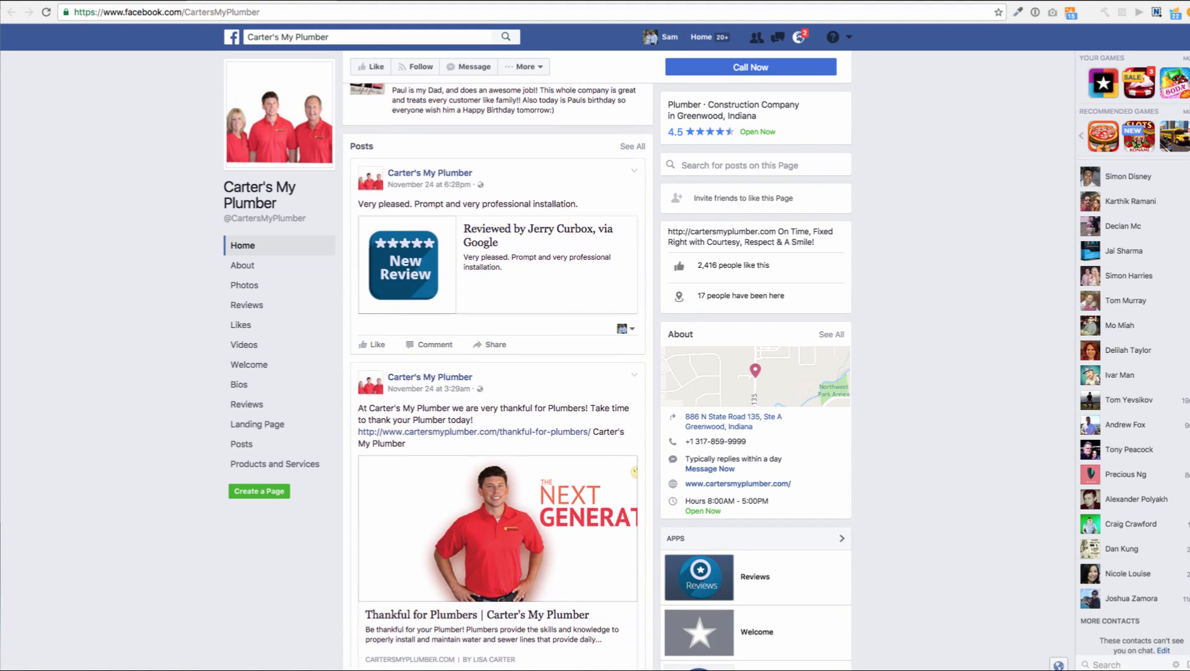
pyautogui.scroll(6, 497, 372)
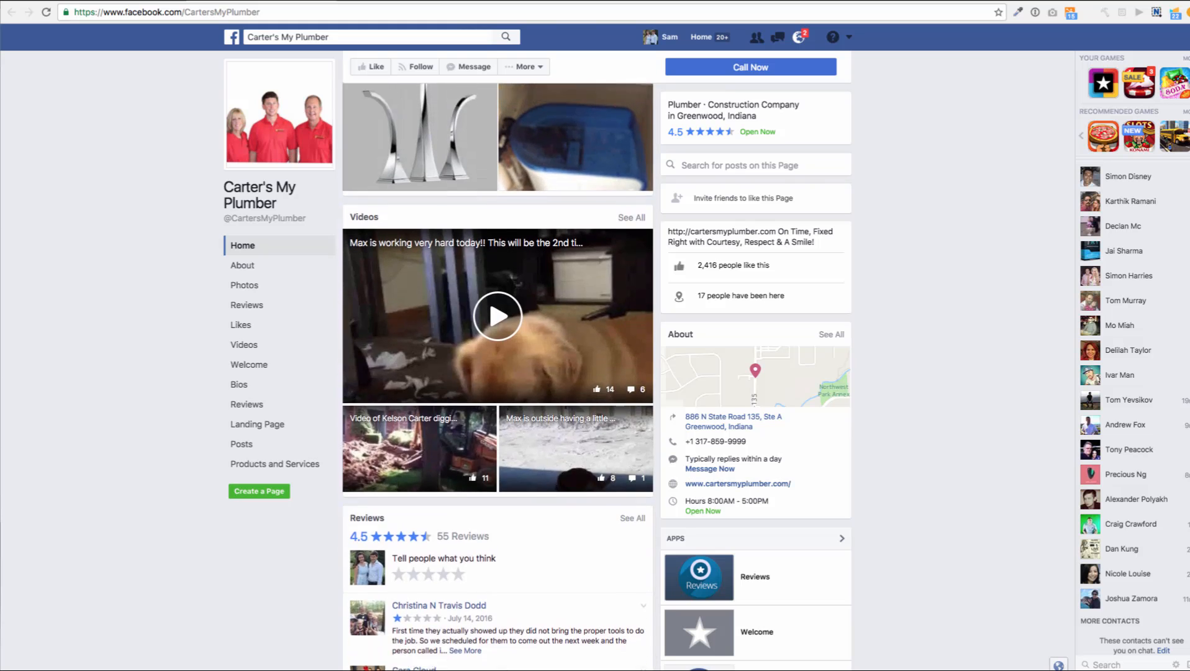
pyautogui.scroll(2, 497, 372)
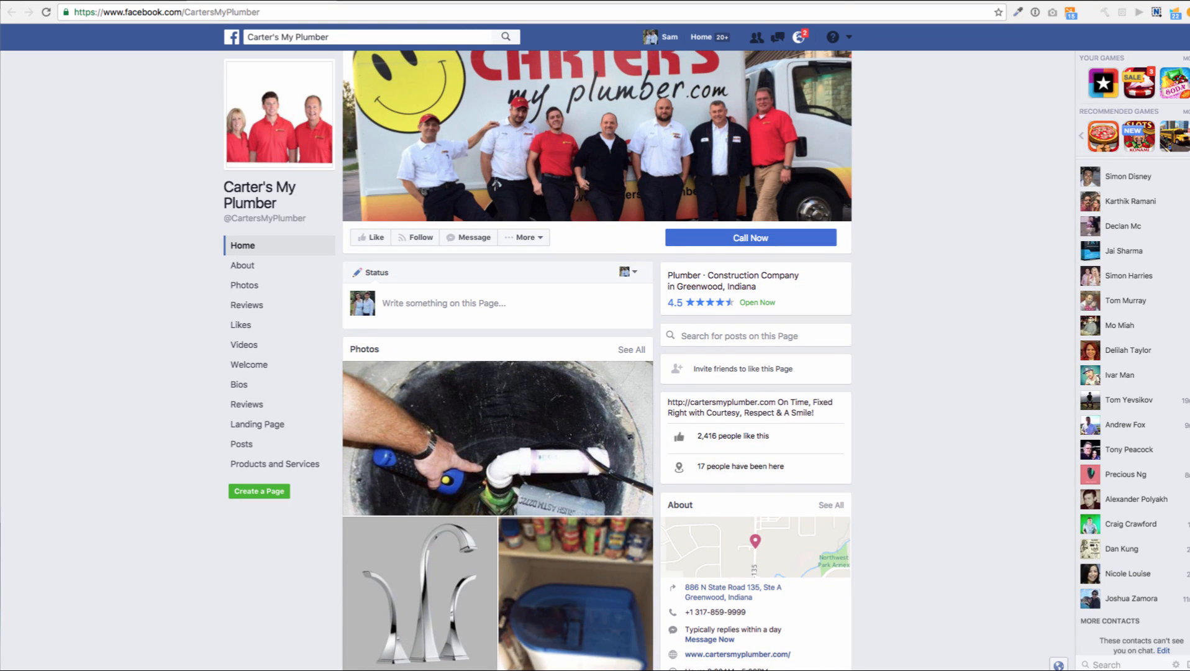
pyautogui.scroll(-15, 497, 373)
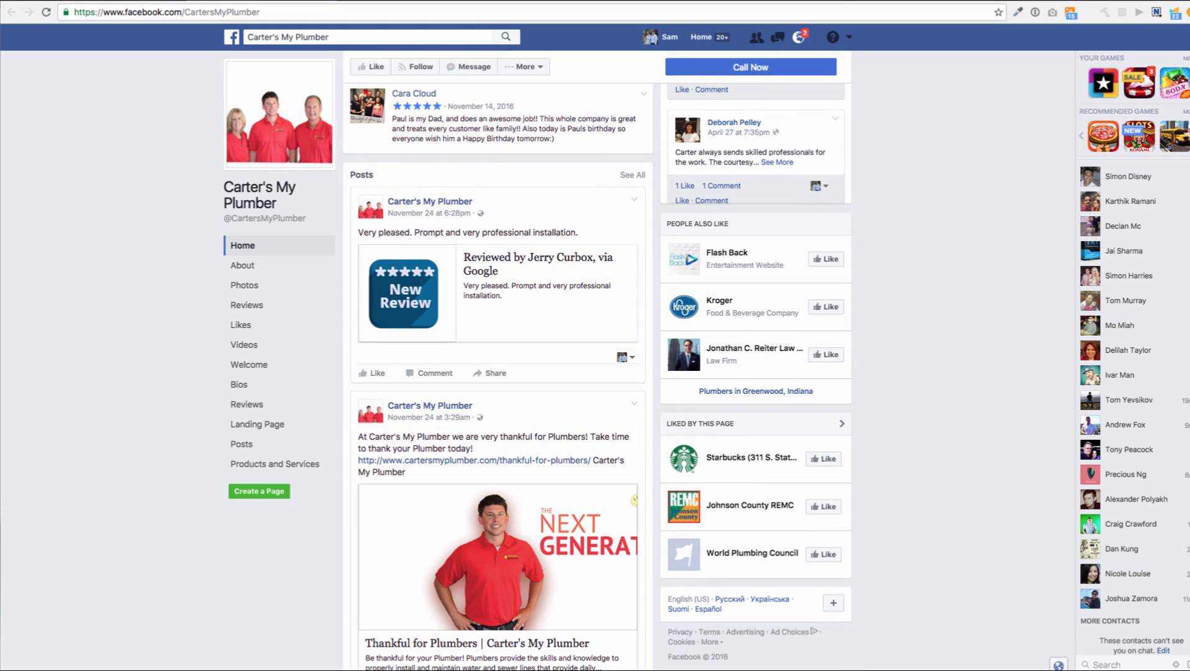
pyautogui.scroll(-6, 497, 373)
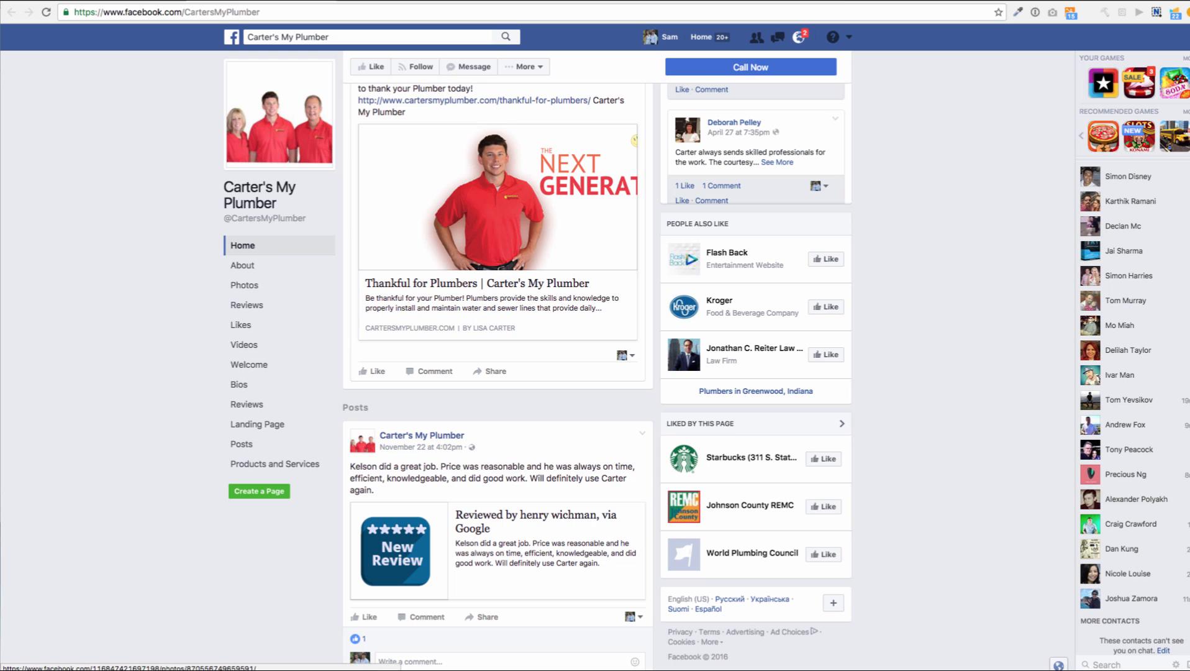
pyautogui.hotkey('ctrl', 'w')
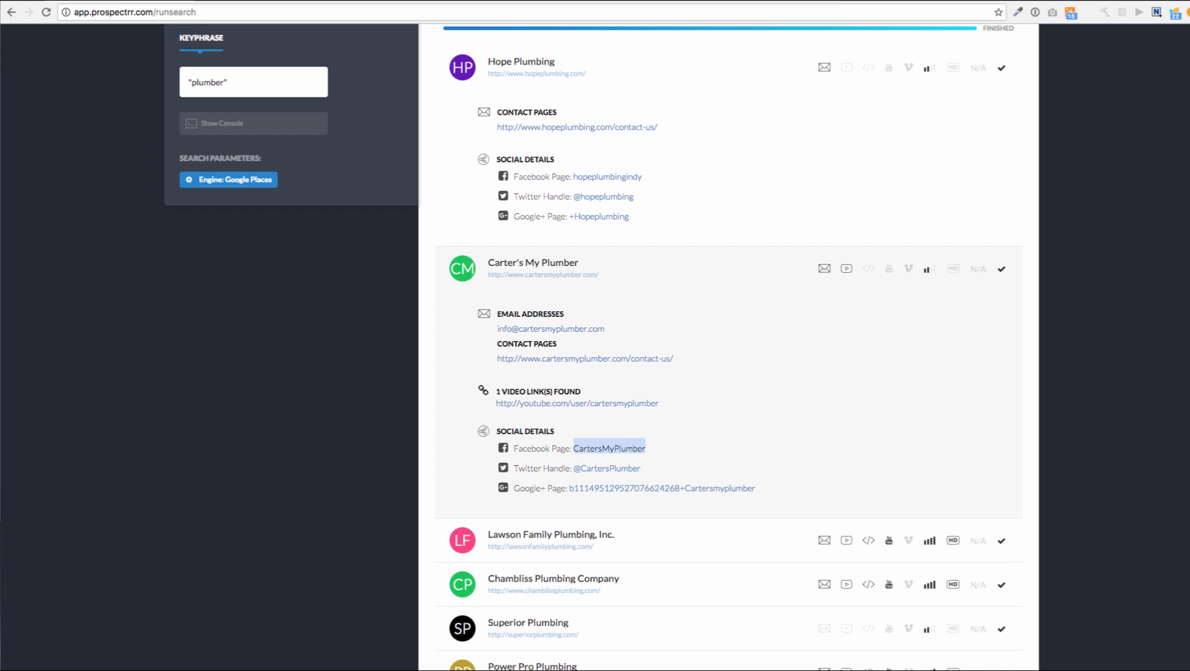
# Expand the Superior Plumbing and Power Pro Plumbing leads and scroll through their email, contact, YouTube and Facebook details
pyautogui.click(528, 397)
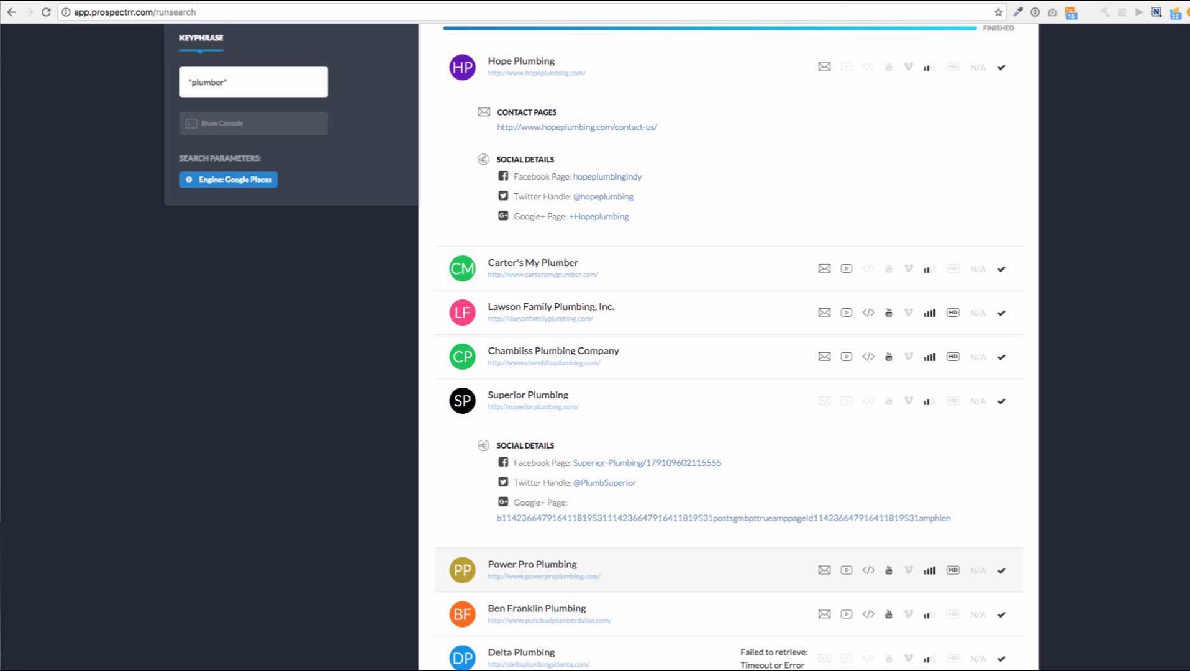
pyautogui.click(532, 565)
pyautogui.scroll(-3, 532, 565)
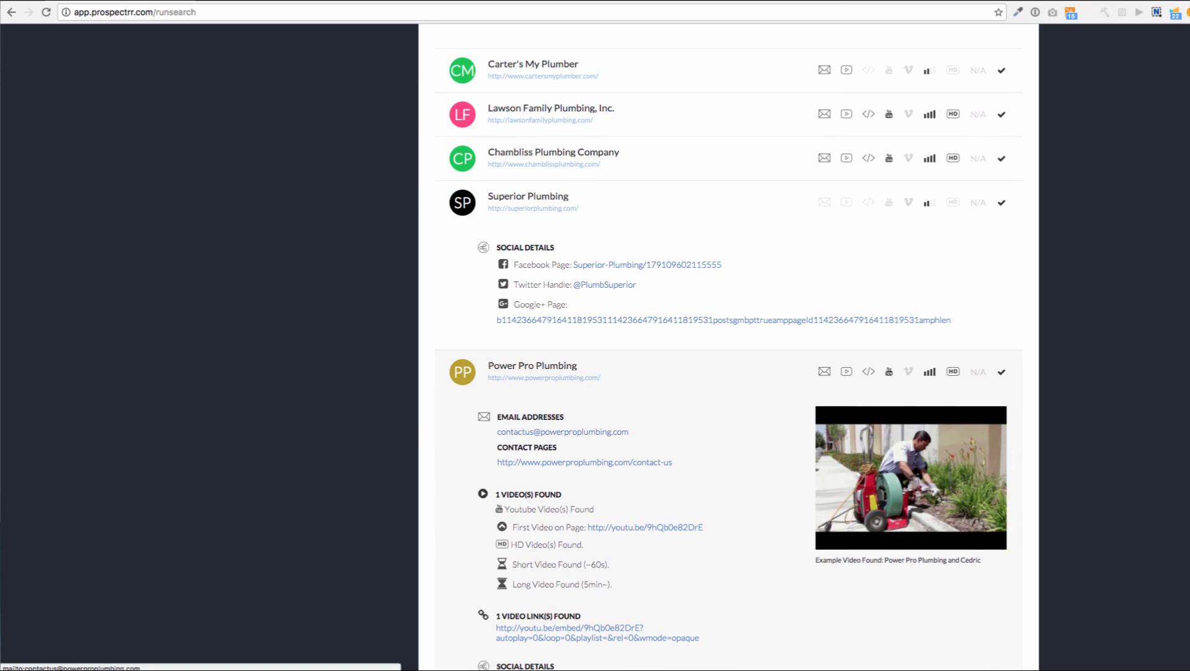
pyautogui.scroll(-1, 721, 348)
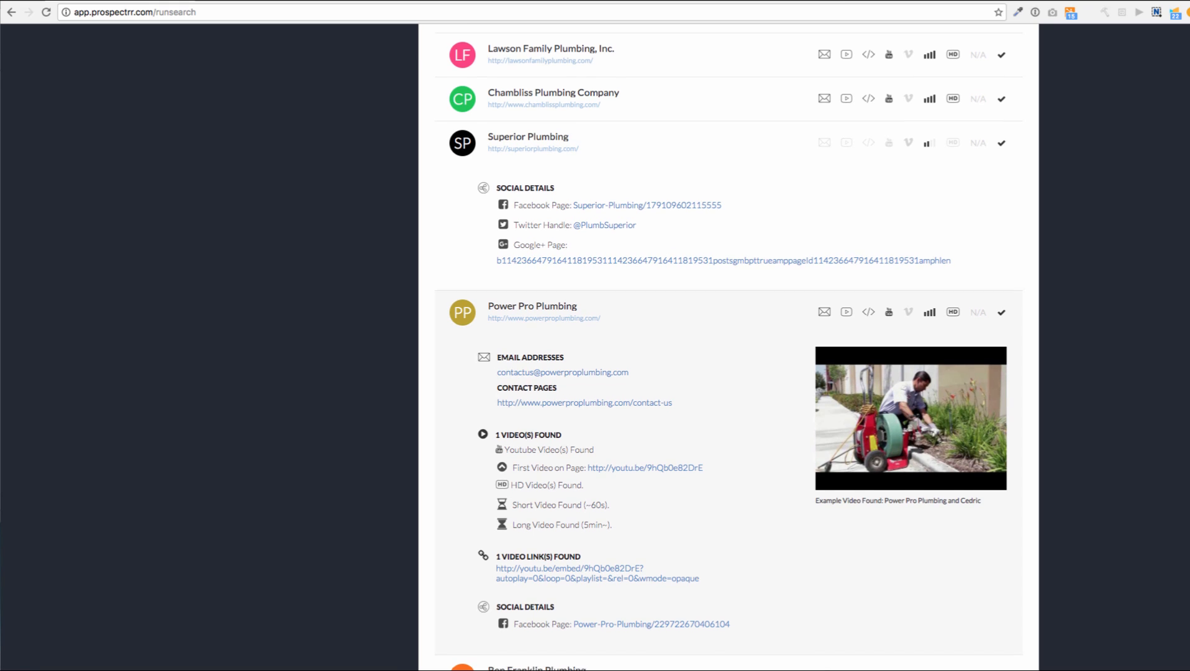
pyautogui.scroll(-1, 730, 348)
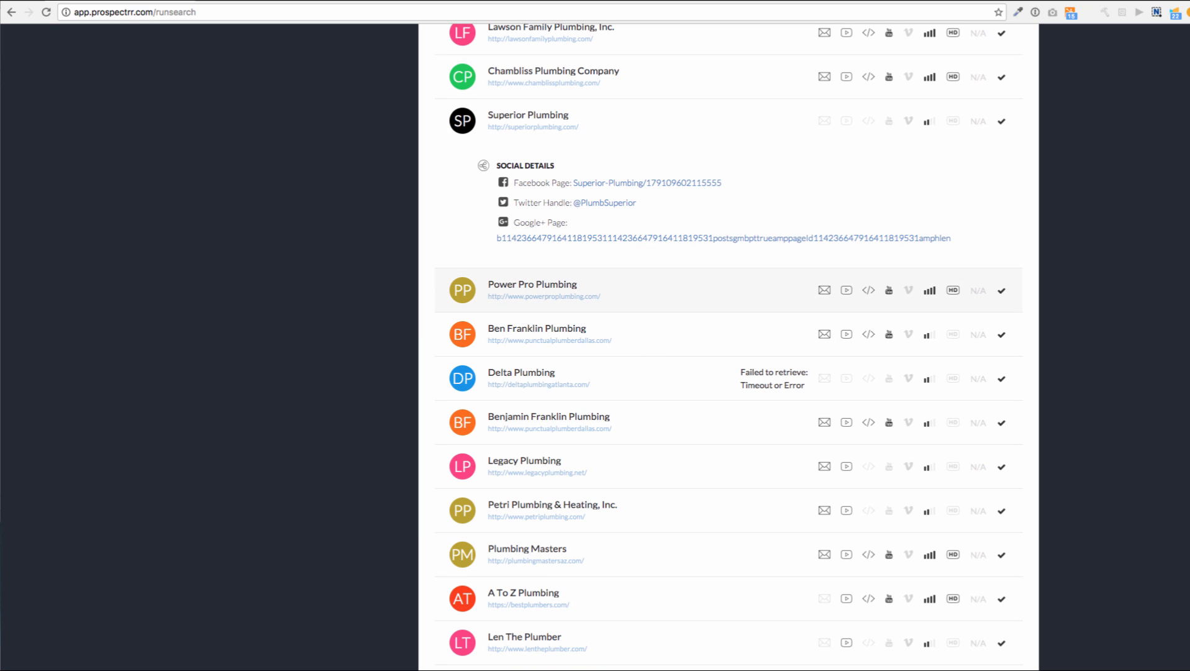
# Expand the Ben Franklin, Benjamin Franklin and Legacy Plumbing records to view their details
pyautogui.click(621, 334)
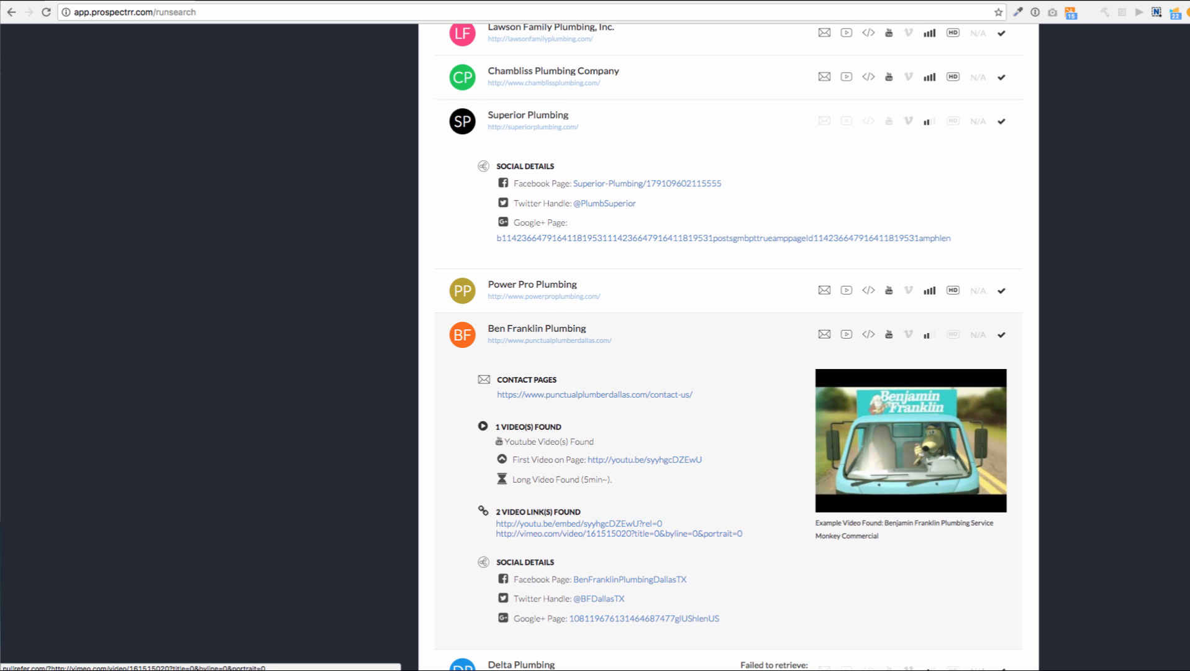
pyautogui.scroll(-5, 622, 533)
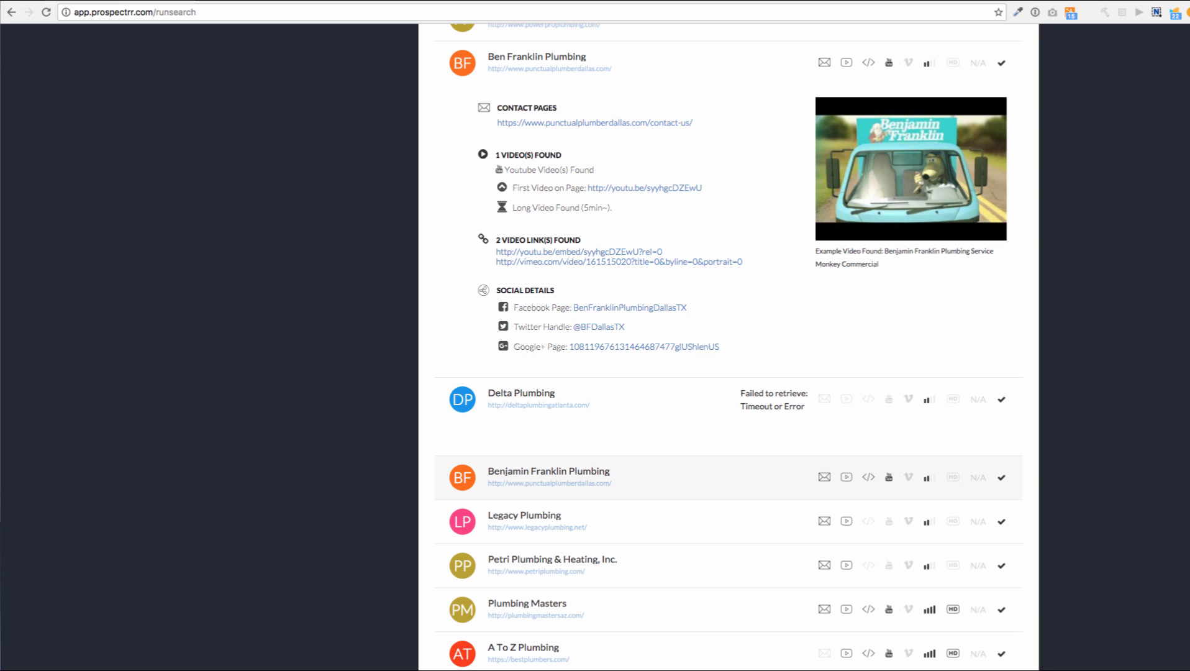
pyautogui.click(549, 477)
pyautogui.scroll(-4, 579, 436)
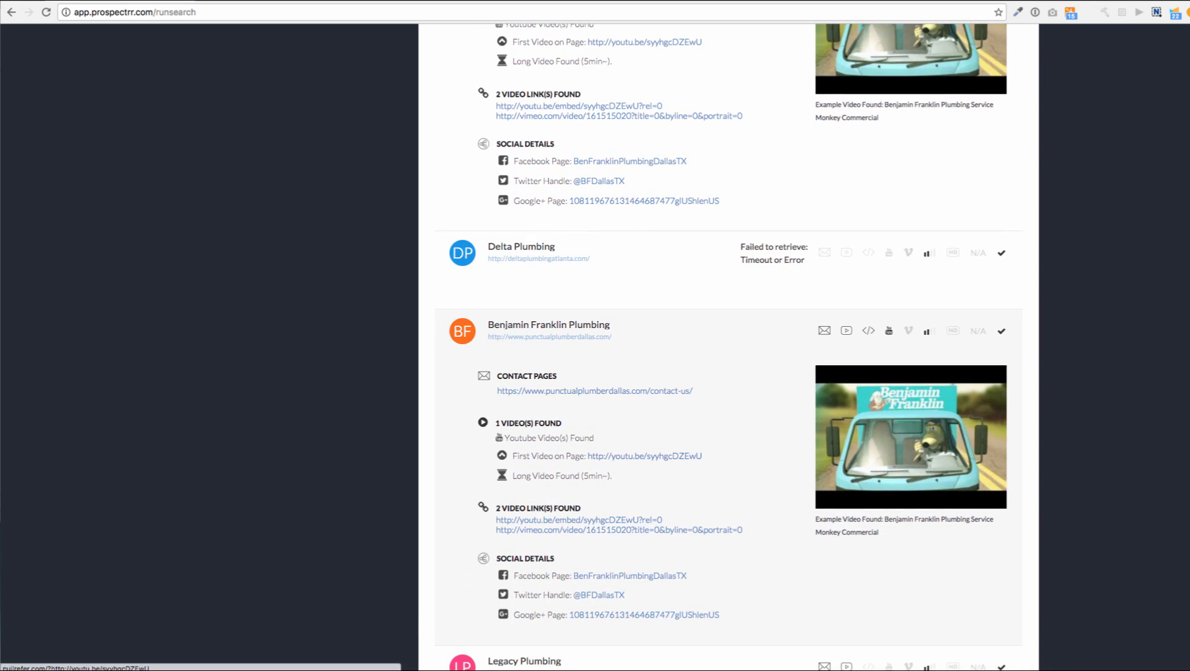
pyautogui.scroll(-1, 579, 436)
pyautogui.click(525, 517)
pyautogui.scroll(-3, 524, 516)
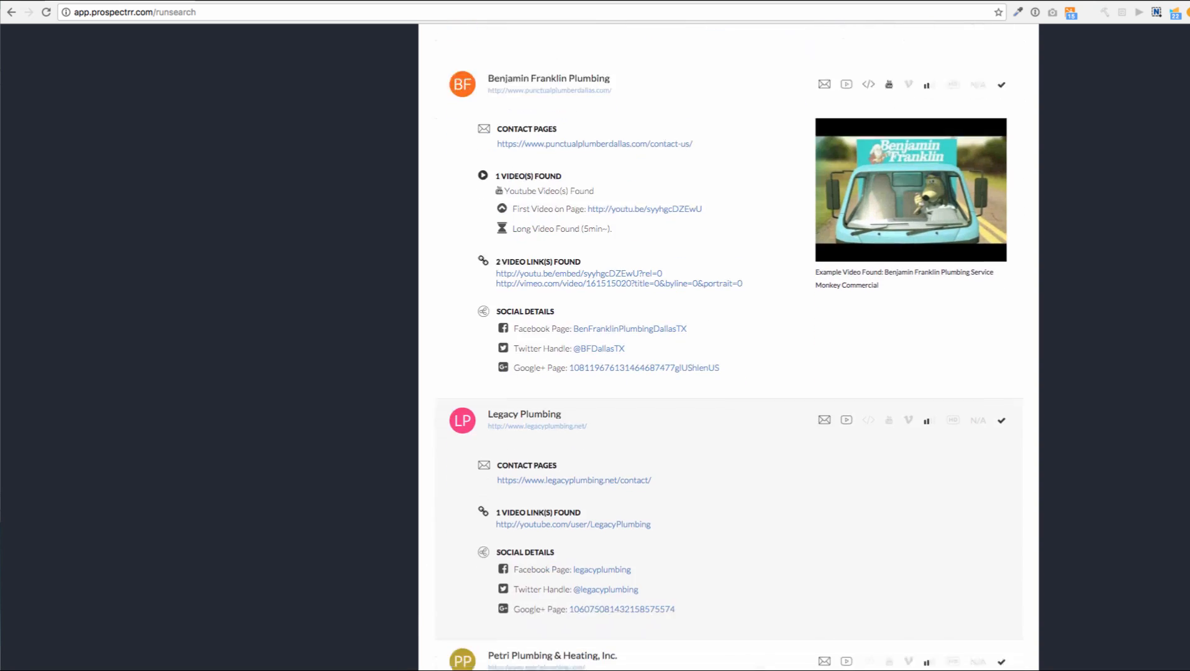
pyautogui.scroll(-1, 541, 527)
# Expand Petri Plumbing & Heating and Plumbing Masters, then scroll to the end of the 56 results
pyautogui.click(541, 527)
pyautogui.scroll(-4, 540, 527)
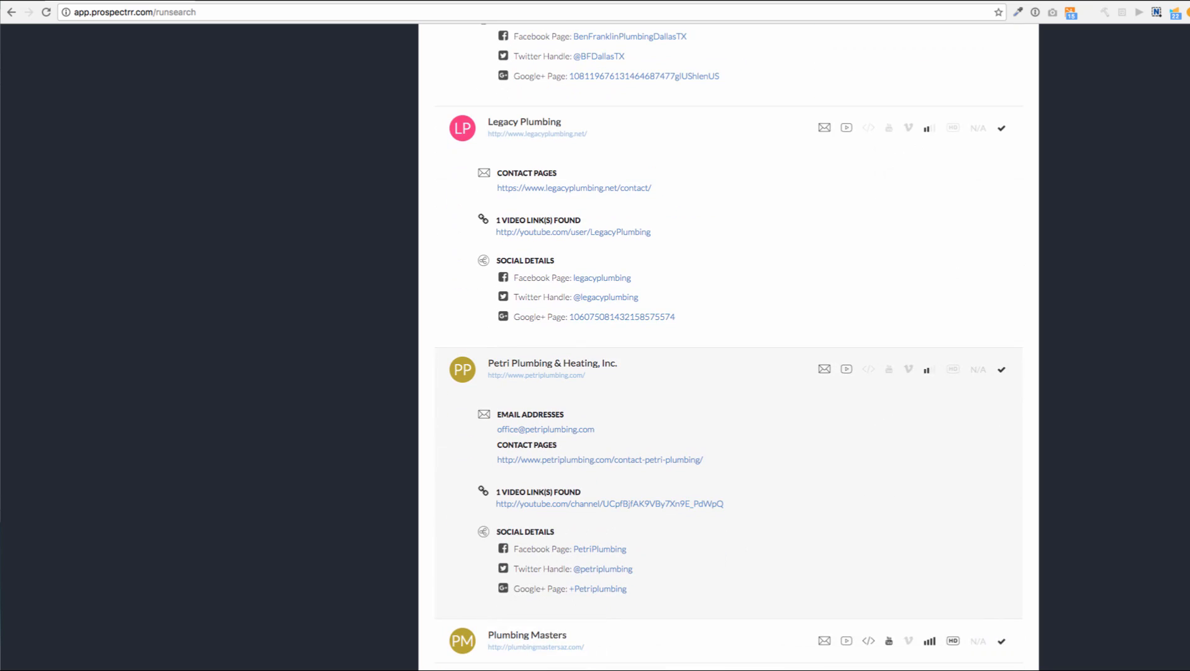
pyautogui.click(540, 502)
pyautogui.scroll(-1, 541, 502)
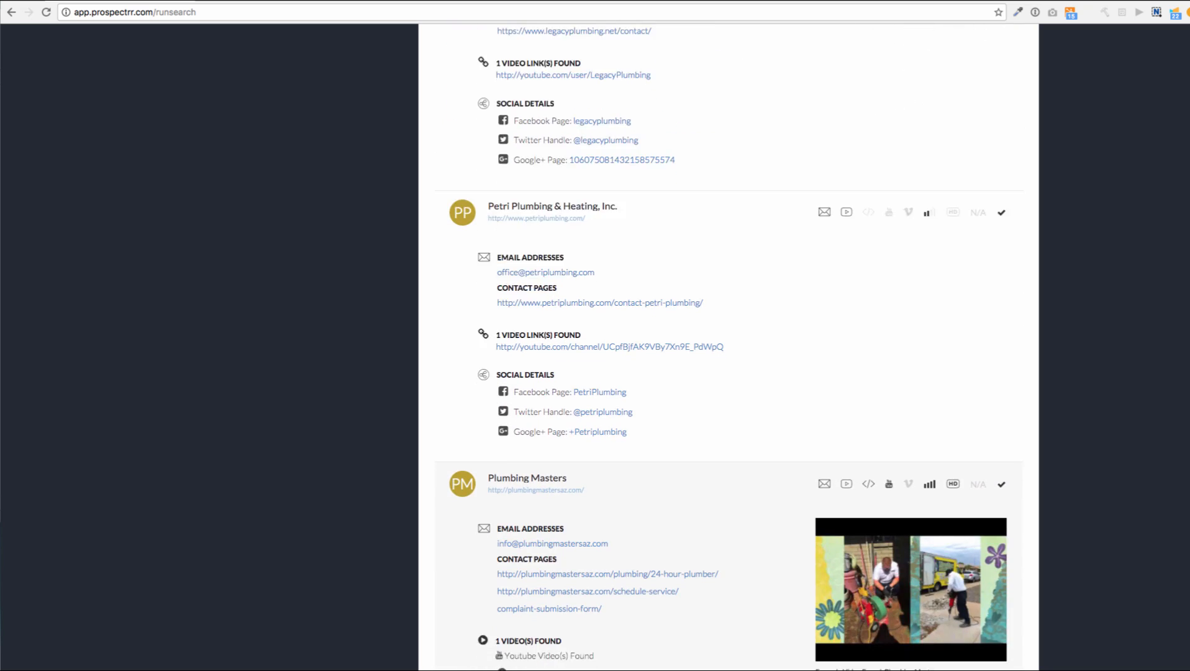
pyautogui.scroll(15, 540, 501)
pyautogui.scroll(10, 726, 348)
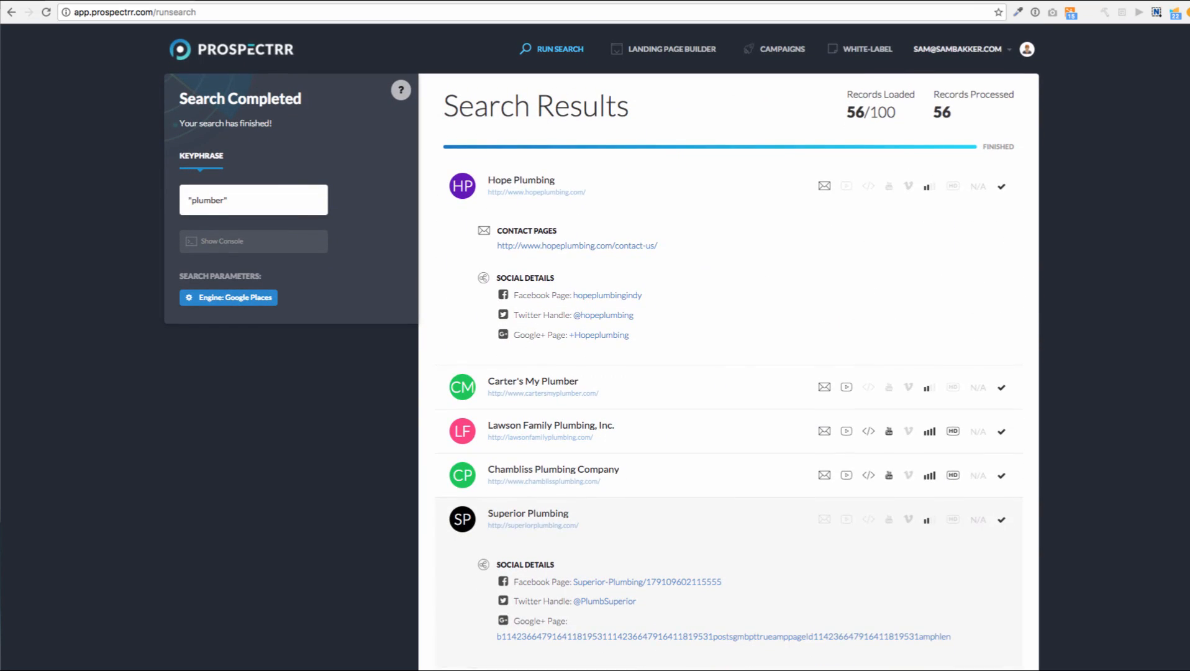
pyautogui.scroll(-15, 727, 348)
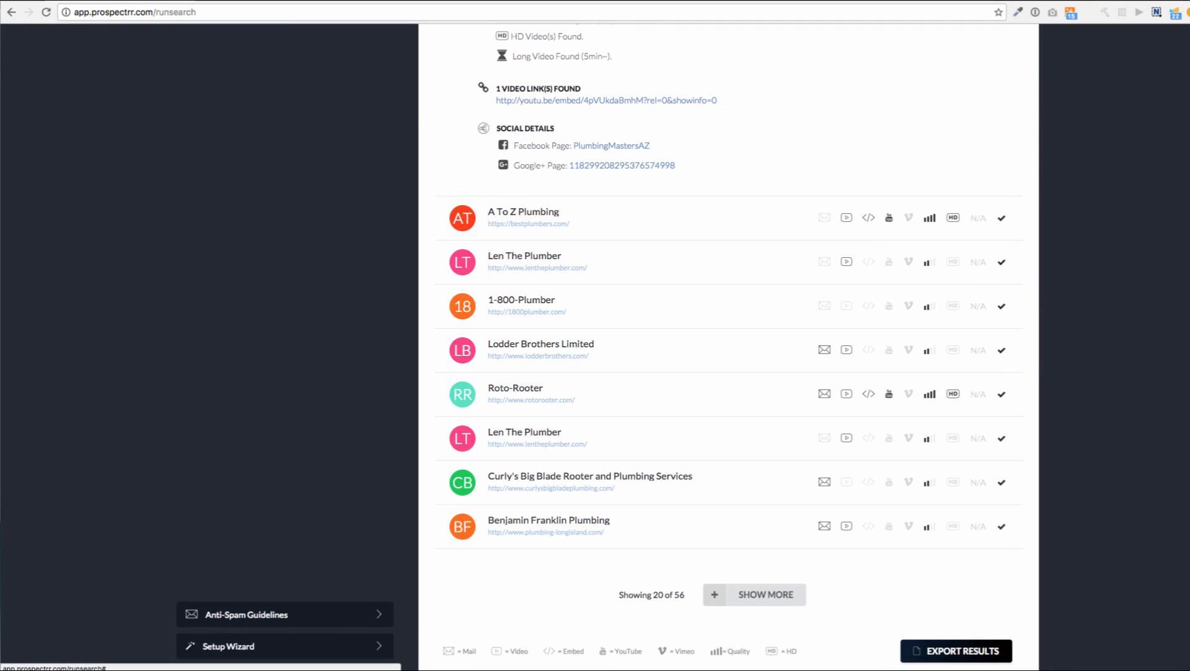
# Export the 10 email-contact leads into a new mail campaign named plumber
pyautogui.click(956, 650)
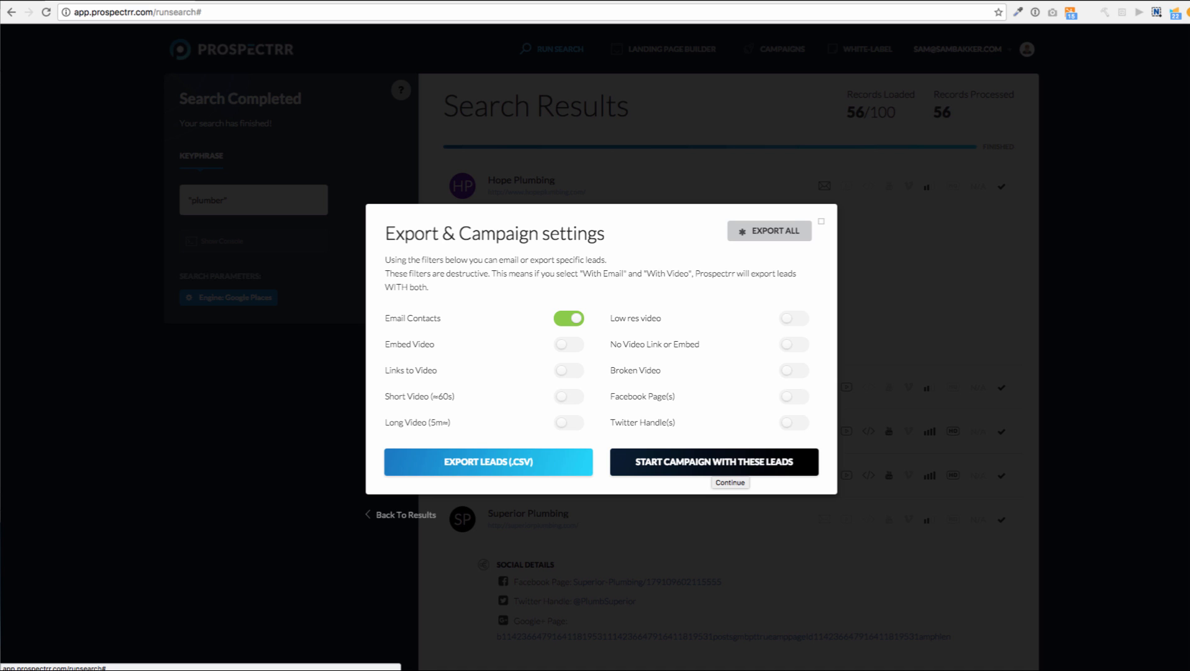
pyautogui.click(714, 462)
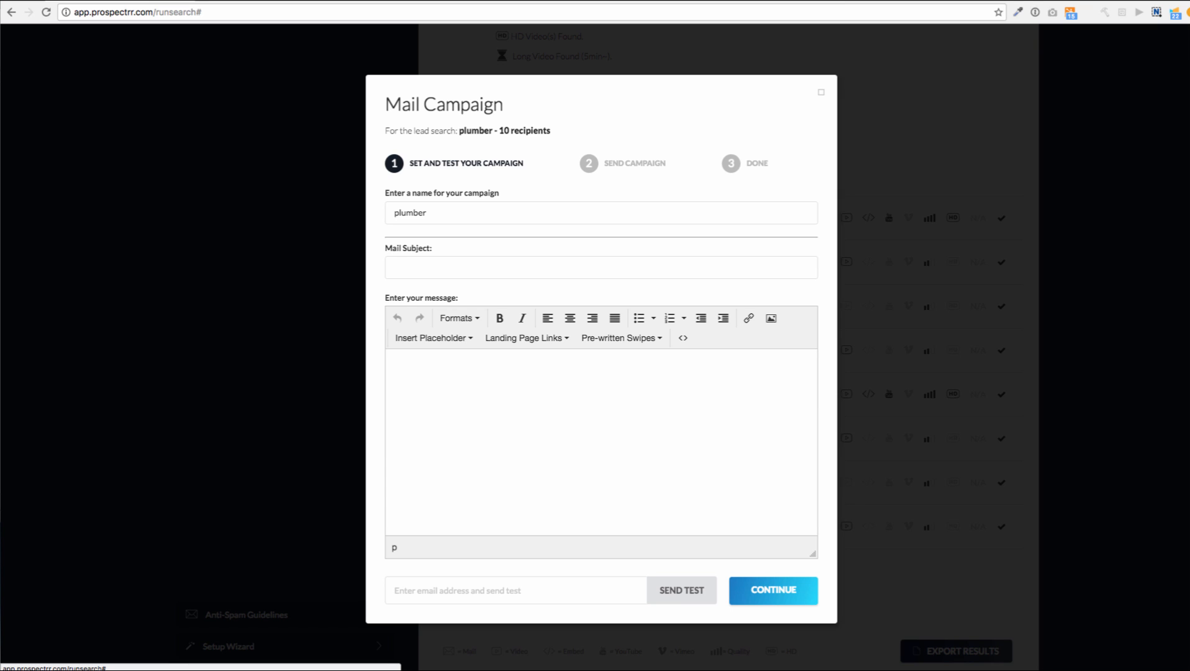
pyautogui.click(394, 268)
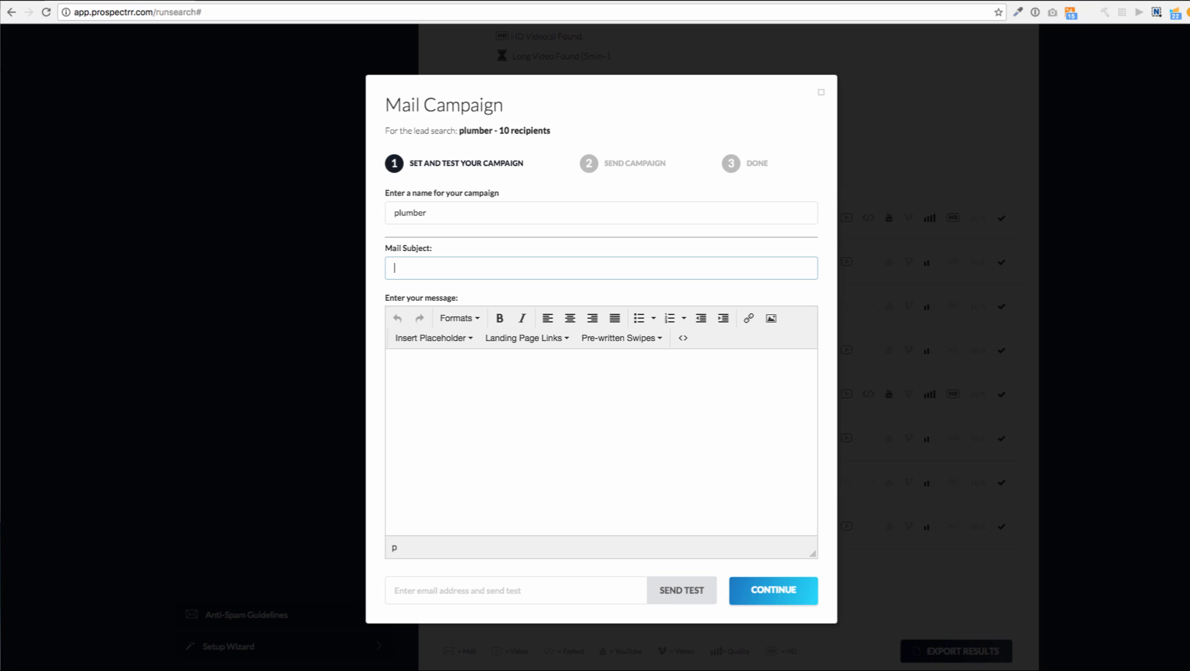
# Set the mail subject to 'About Your Youtube Channel'
pyautogui.write('Your ')
pyautogui.write('online')
pyautogui.press('BackSpace')
pyautogui.press('BackSpace')
pyautogui.press('BackSpace')
pyautogui.press('BackSpace')
pyautogui.press('BackSpace')
pyautogui.press('BackSpace')
pyautogui.write('Videos Online')
pyautogui.hotkey('shift', 'Right')
pyautogui.hotkey('shift', 'Right')
pyautogui.hotkey('shift', 'Right')
pyautogui.hotkey('shift', 'Right')
pyautogui.hotkey('shift', 'Right')
pyautogui.hotkey('shift', 'Right')
pyautogui.hotkey('shift', 'Right')
pyautogui.hotkey('shift', 'Right')
pyautogui.hotkey('shift', 'Right')
pyautogui.hotkey('shift', 'Right')
pyautogui.hotkey('shift', 'Right')
pyautogui.hotkey('shift', 'Right')
pyautogui.hotkey('shift', 'Right')
pyautogui.write('Youtube ')
pyautogui.write('Channel')
pyautogui.write('About')
# Start the message with 'Hi,' and a line saying you found their YouTube channel and like it
pyautogui.click(391, 360)
pyautogui.write('Hi,')
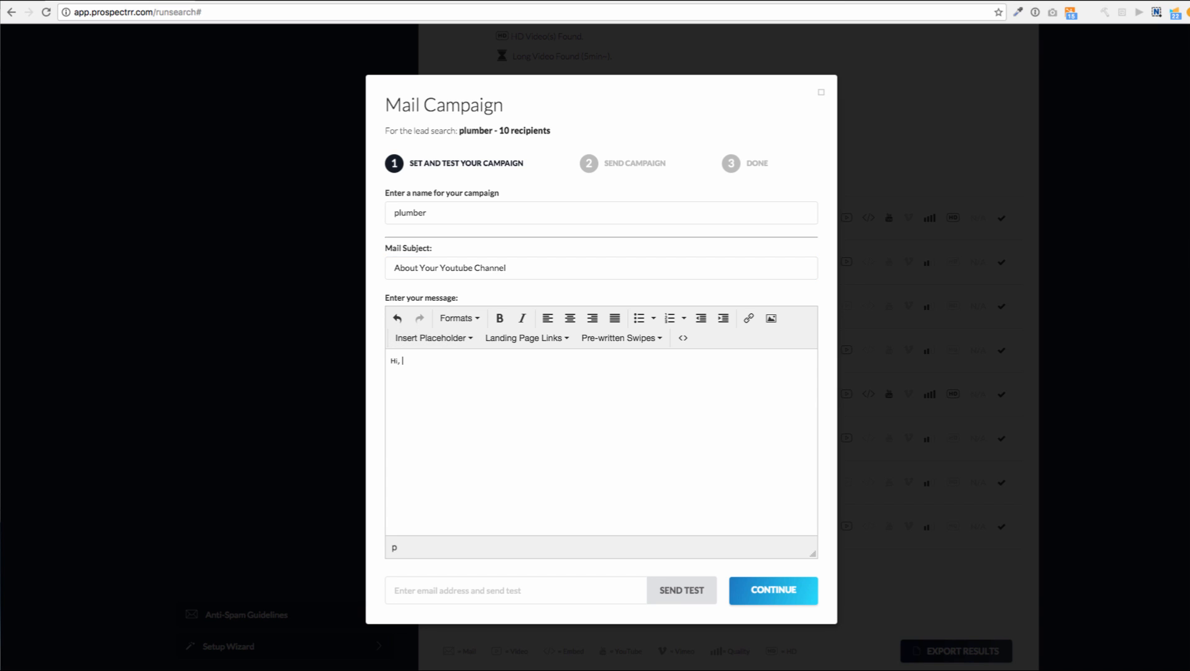
pyautogui.press('Return')
pyautogui.press('Return')
pyautogui.write('I n')
pyautogui.press('BackSpace')
pyautogui.press('BackSpace')
pyautogui.press('BackSpace')
pyautogui.write('I was searching online and found')
pyautogui.press('BackSpace')
pyautogui.press('BackSpace')
pyautogui.press('BackSpace')
pyautogui.press('BackSpace')
pyautogui.write('ound your YouTube ')
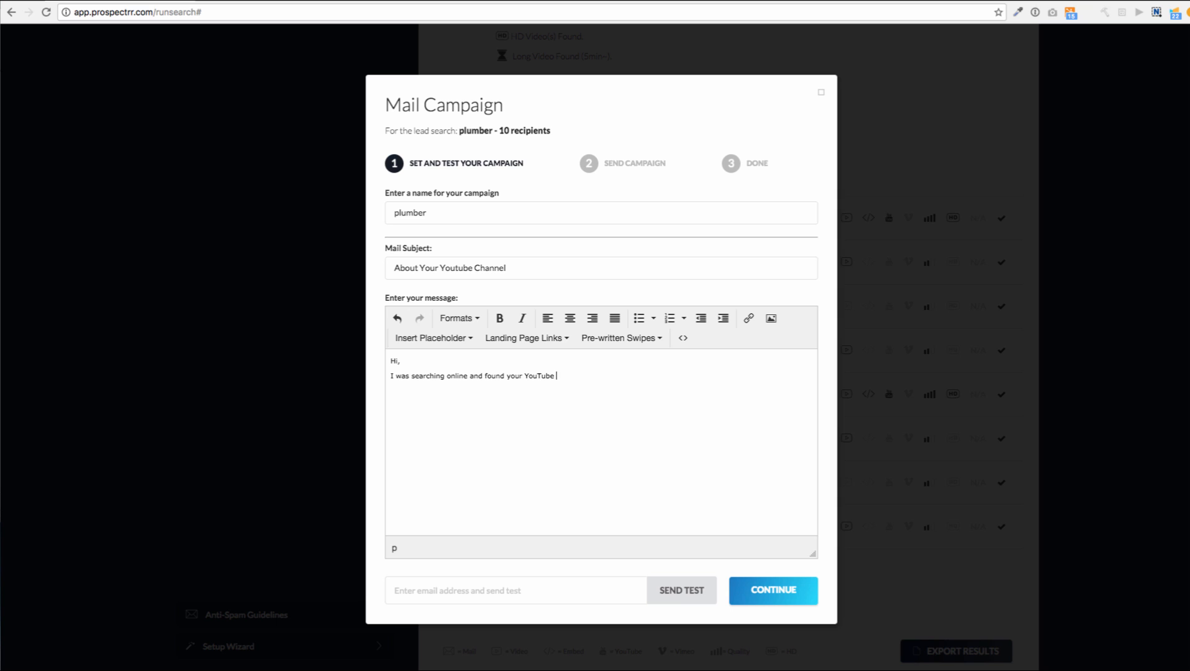
pyautogui.write("channel. I like what you're doing. I am part of a marketing")
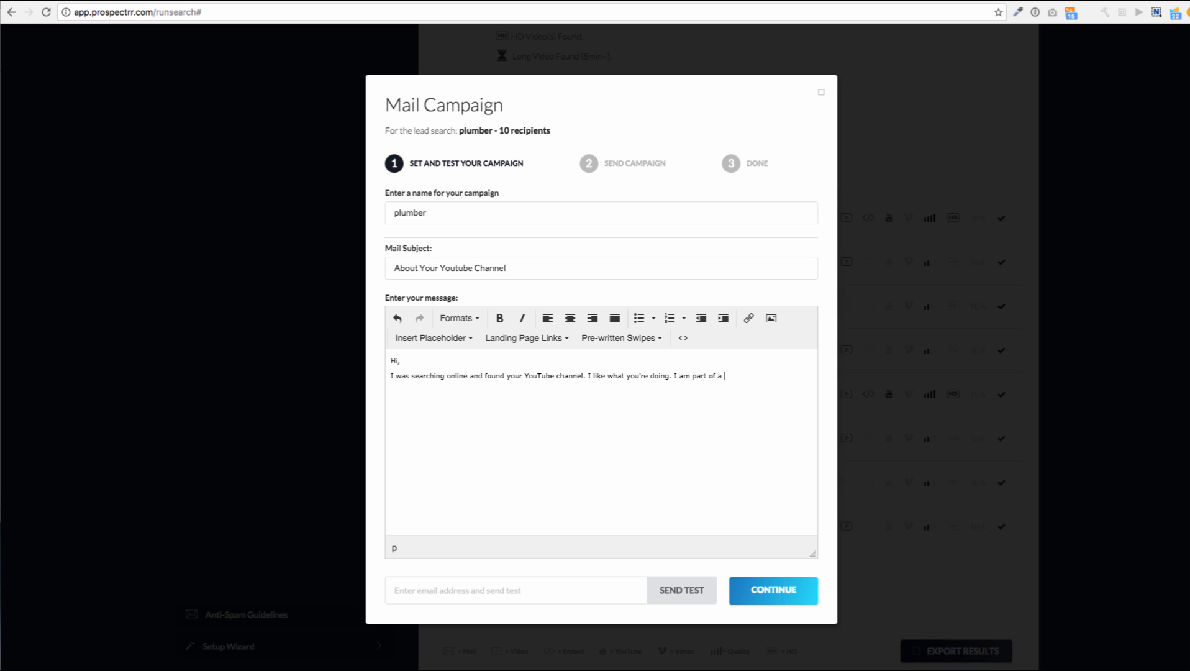
# Add the marketing-company pitch about increasing their traffic, the 'let me know' closing and the sender's name
pyautogui.press('BackSpace')
pyautogui.press('BackSpace')
pyautogui.press('BackSpace')
pyautogui.press('BackSpace')
pyautogui.press('BackSpace')
pyautogui.press('BackSpace')
pyautogui.press('BackSpace')
pyautogui.press('BackSpace')
pyautogui.press('BackSpace')
pyautogui.press('BackSpace')
pyautogui.press('BackSpace')
pyautogui.press('BackSpace')
pyautogui.press('BackSpace')
pyautogui.write('the owner of a marketing company and I saw a couple ofth')
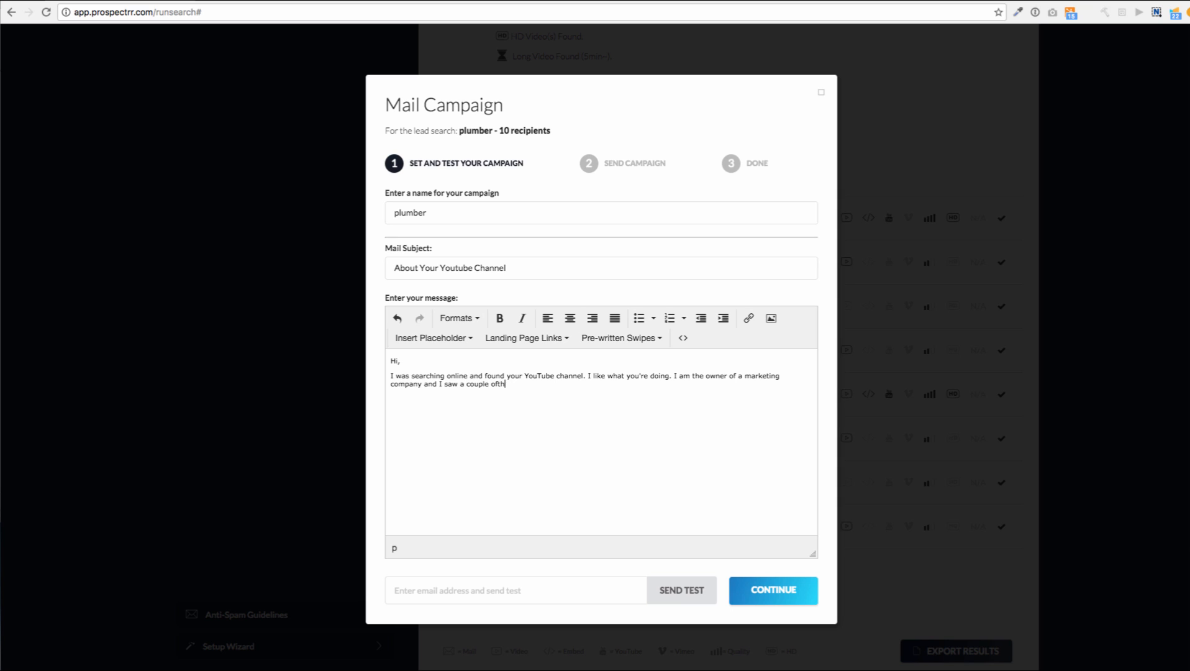
pyautogui.press('BackSpace')
pyautogui.press('BackSpace')
pyautogui.write('things that you could be doing which could brin')
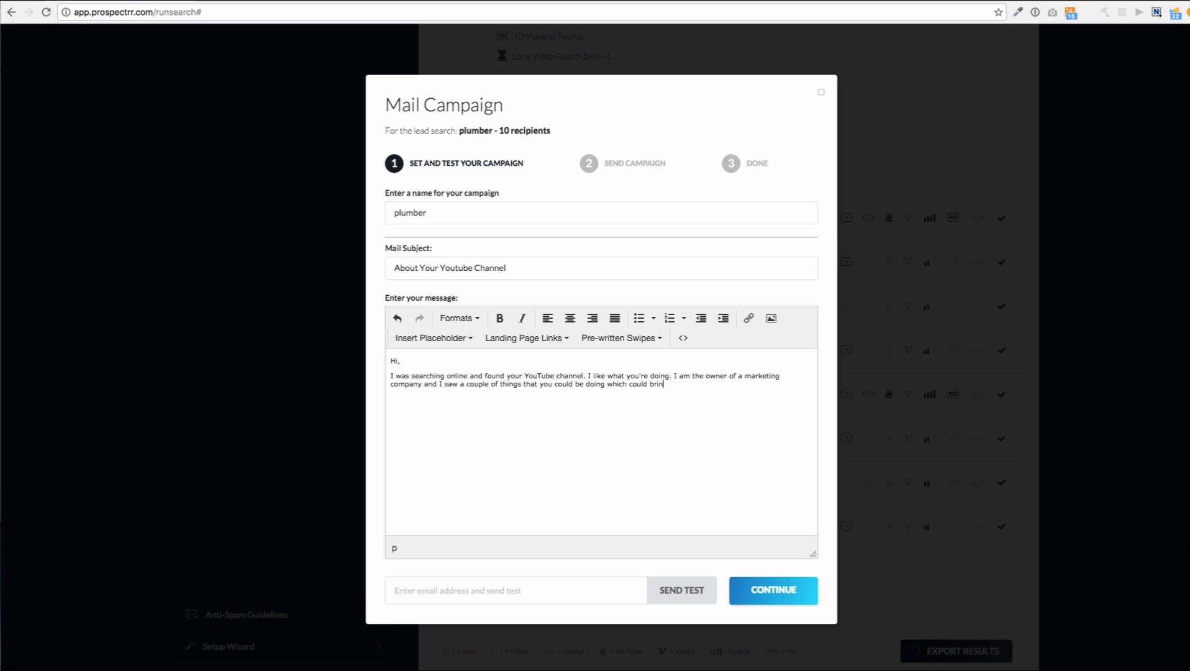
pyautogui.write("g a increase in the amount of traffic you're getting to them.")
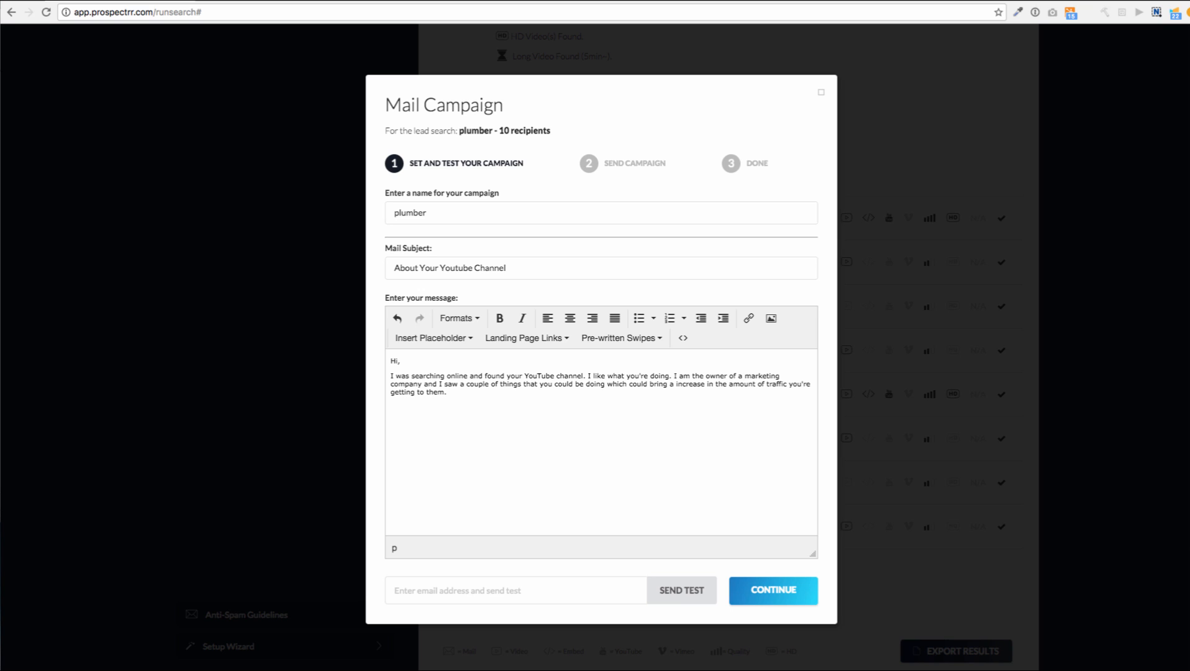
pyautogui.press('Return')
pyautogui.write("Let me konw if you'd ")
pyautogui.write('like to talk. ')
pyautogui.write('Sam')
pyautogui.write(' Bakker')
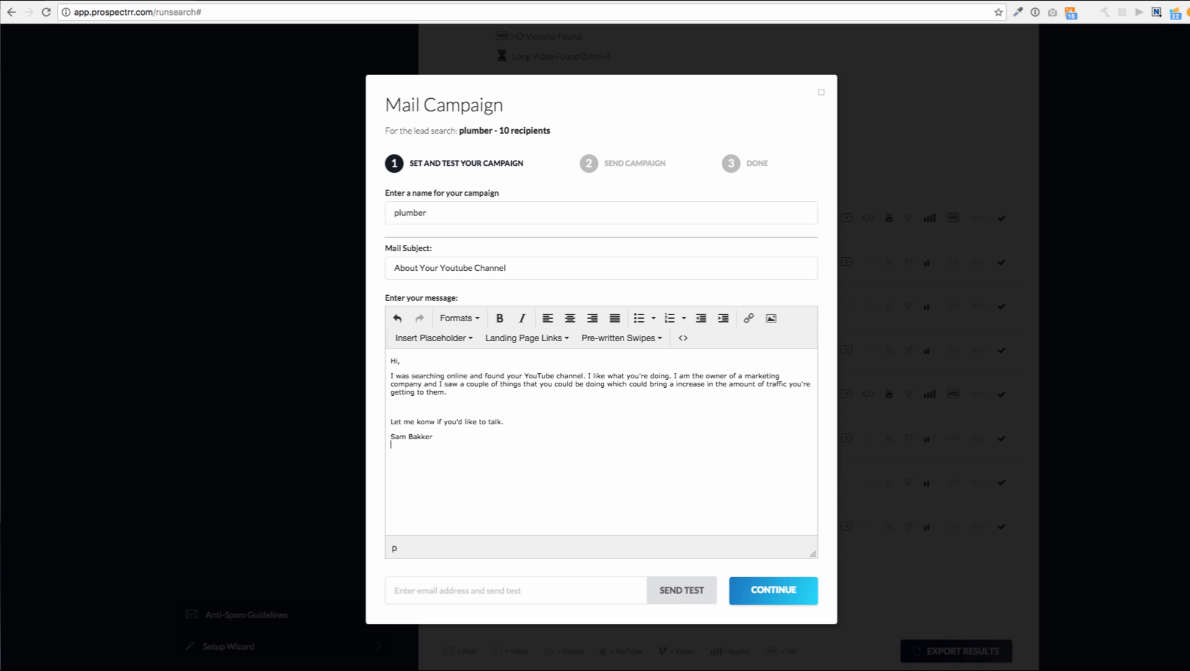
# Add COMPNY and PHONE NUMBER lines under the signature and remove the blank line above the closing
pyautogui.hotkey('shift', 'Return')
pyautogui.write('COMPNY')
pyautogui.press('BackSpace')
pyautogui.press('BackSpace')
pyautogui.press('BackSpace')
pyautogui.write('PHONE NUMBER')
pyautogui.press('BackSpace')
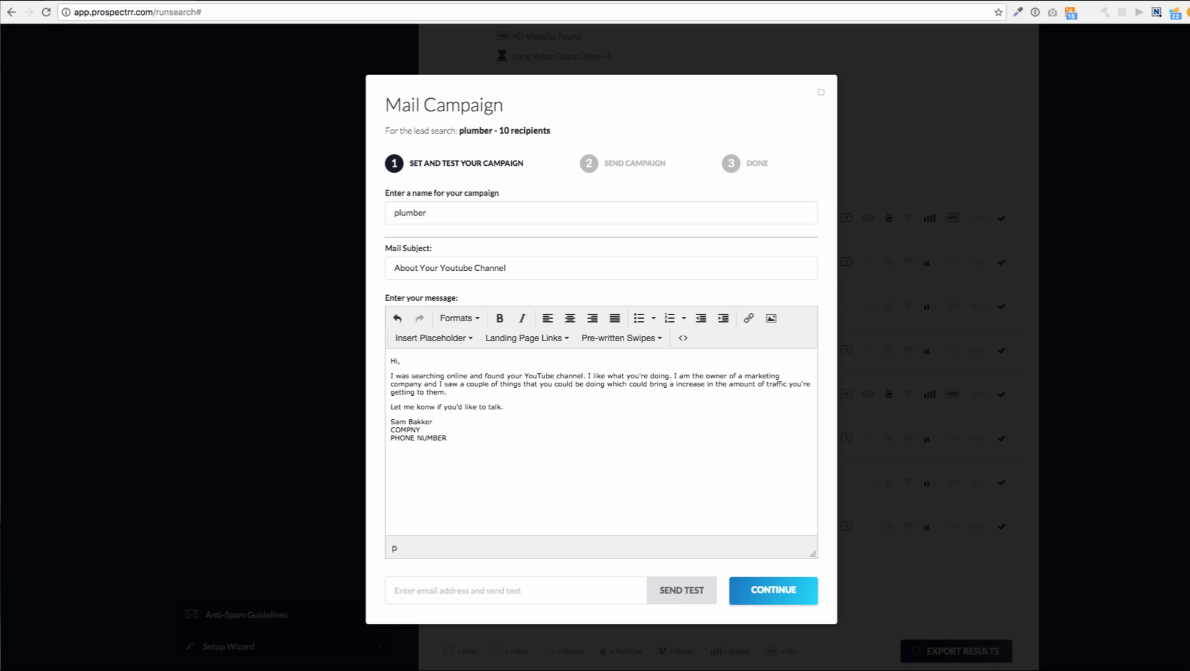
# Check the test email field and message end, then continue to the sending step
pyautogui.click(395, 590)
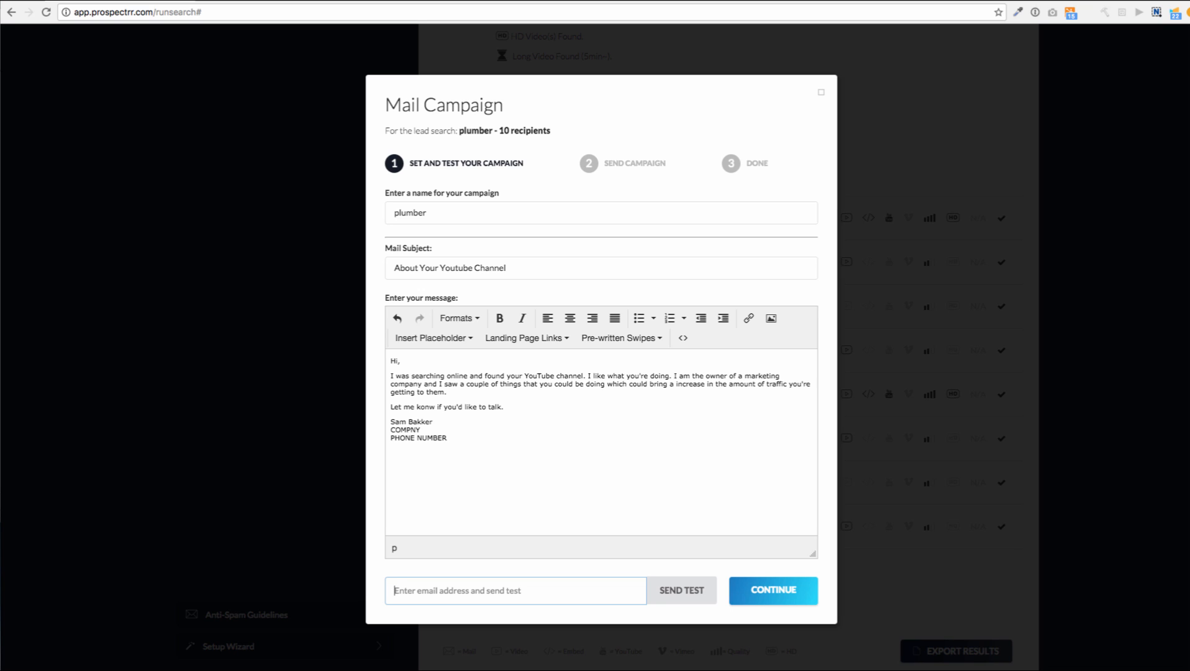
pyautogui.click(447, 438)
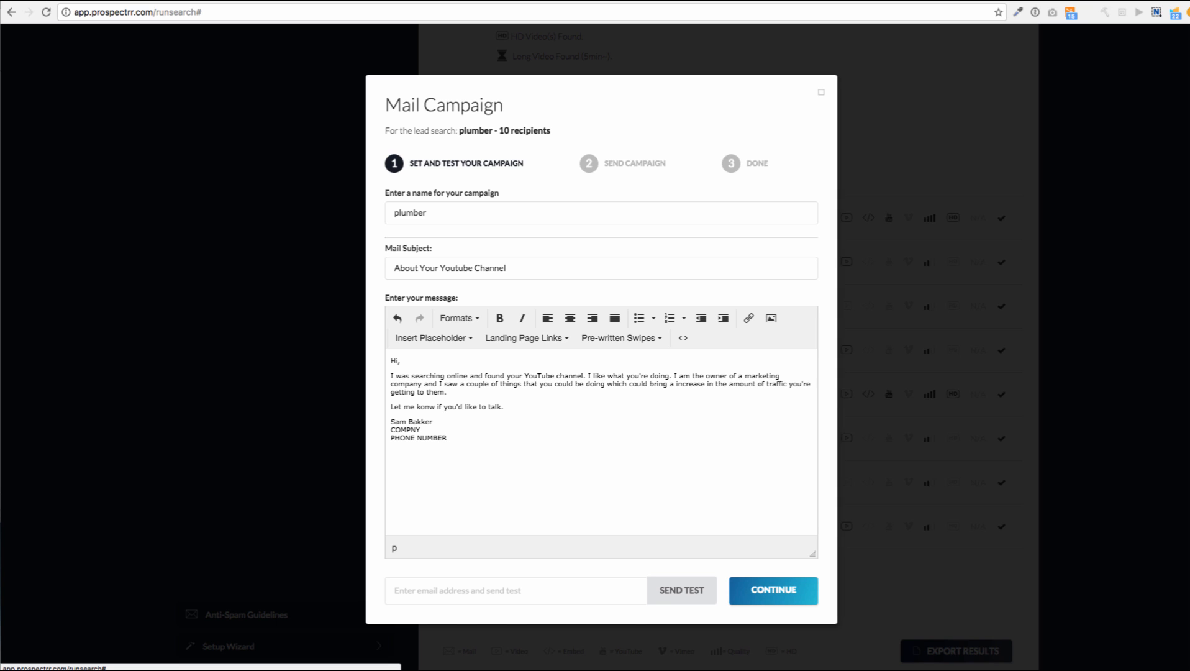
pyautogui.click(774, 590)
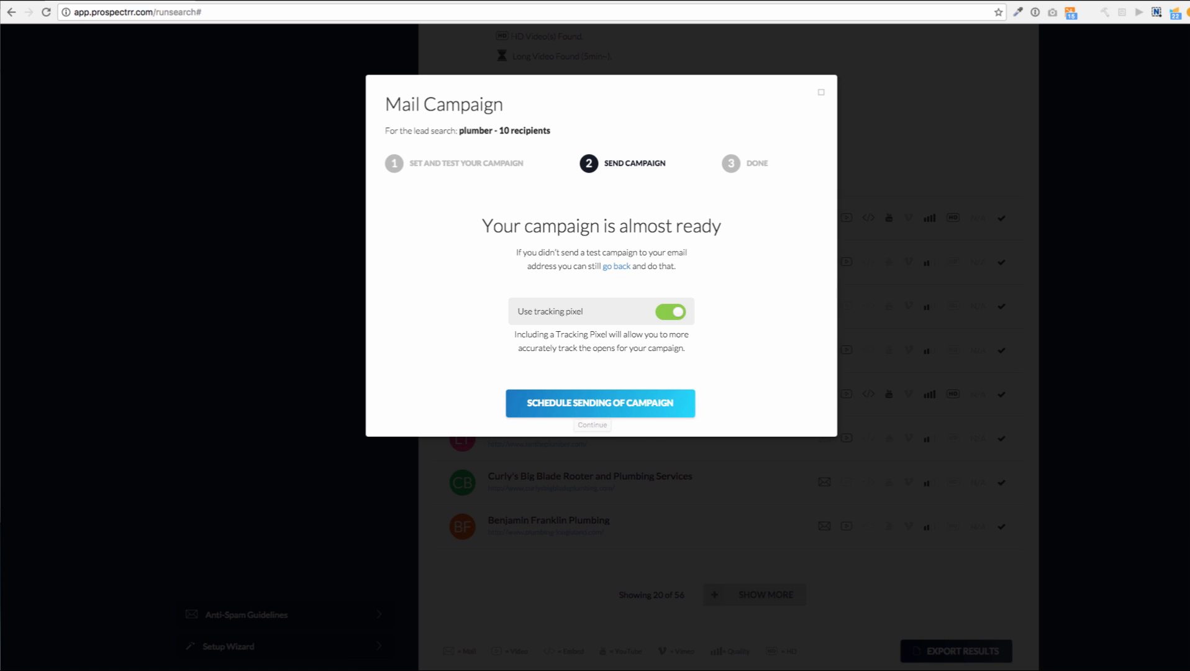
# Close the unscheduled campaign and scroll back up the plumber search results
pyautogui.press('Escape')
pyautogui.scroll(20, 602, 348)
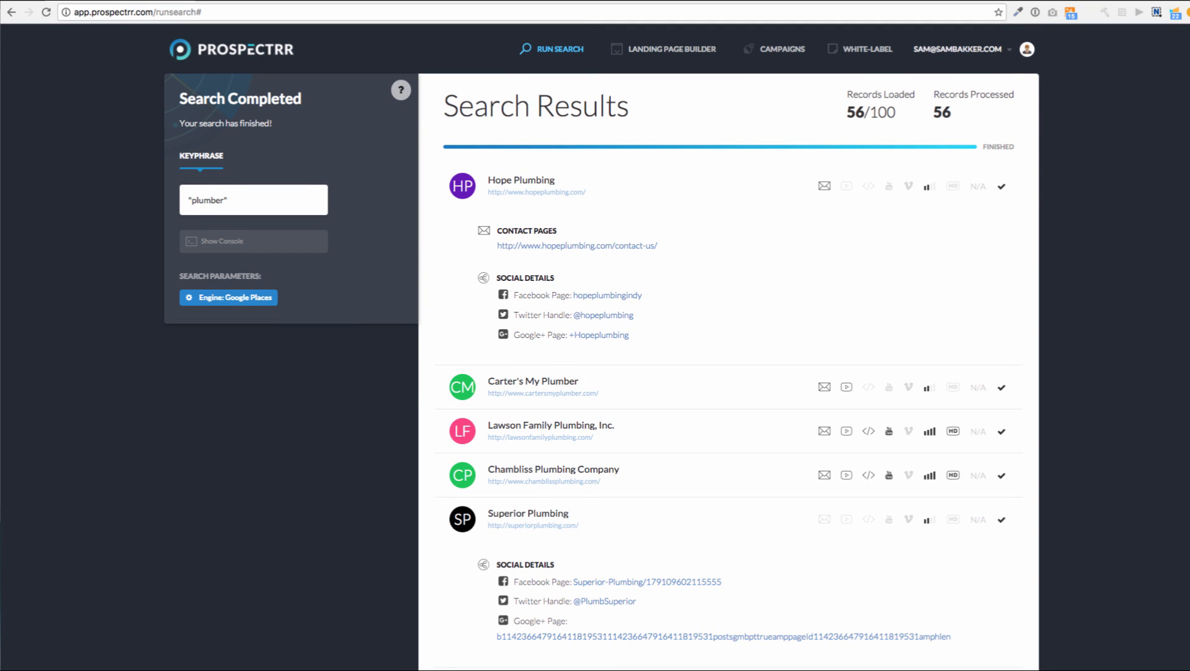
# Toggle the search console, then leave for the Landing Page Builder and begin a new Lander 1 page
pyautogui.click(221, 241)
pyautogui.press('Escape')
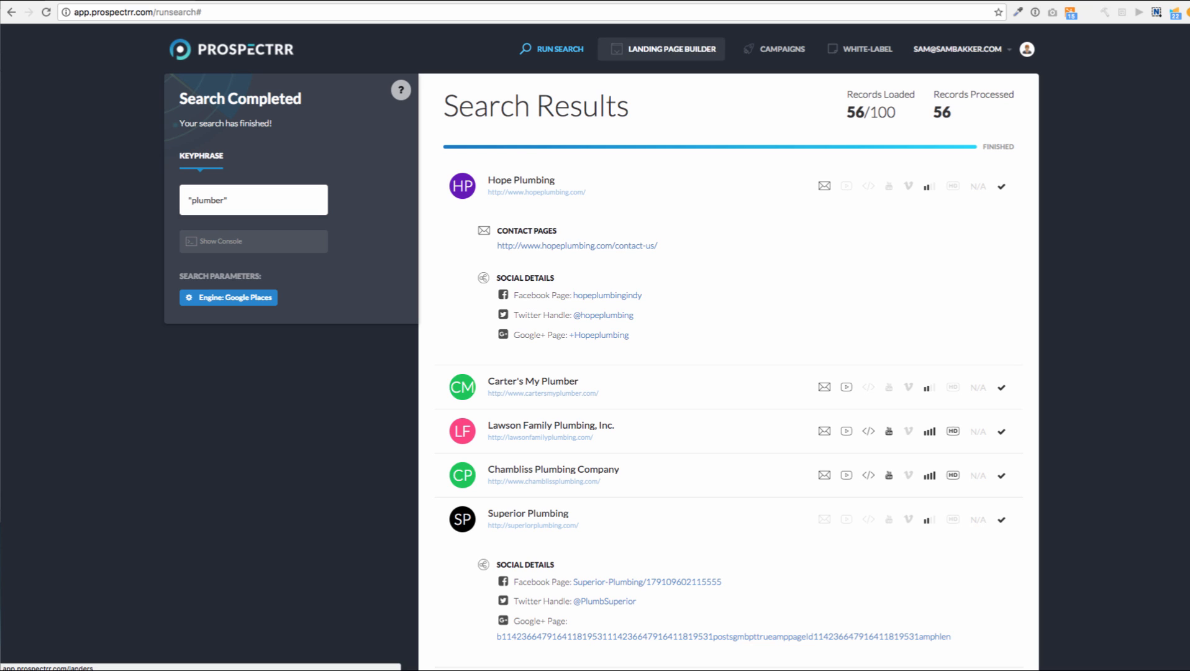
pyautogui.click(663, 49)
pyautogui.press('Return')
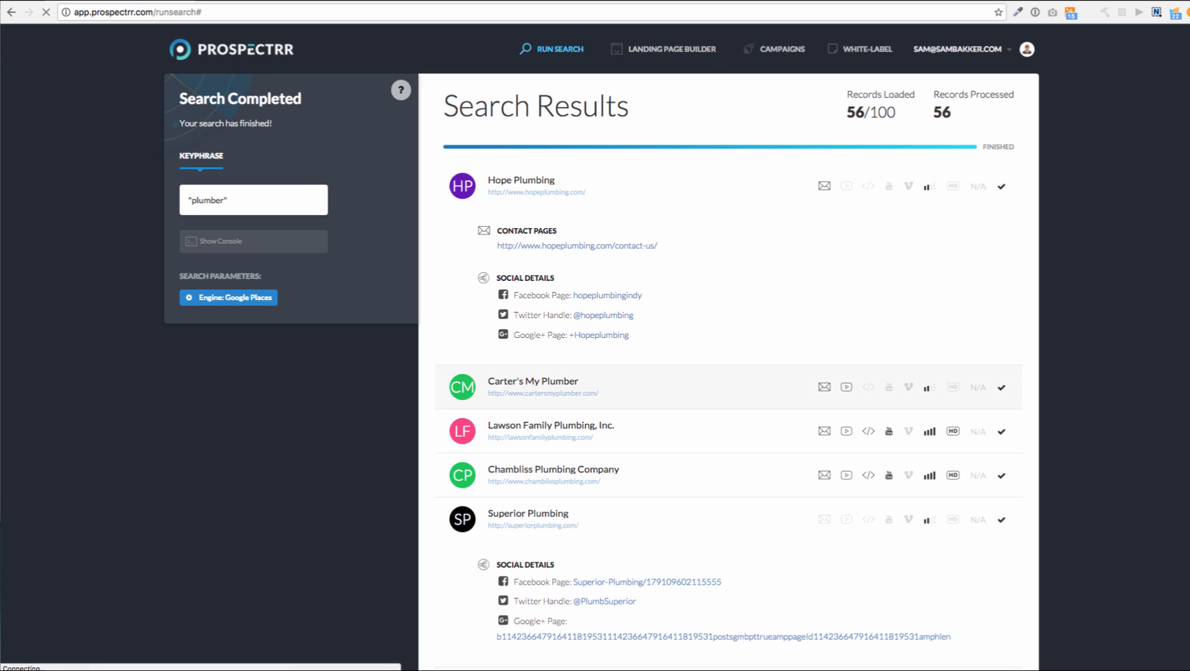
pyautogui.click(185, 183)
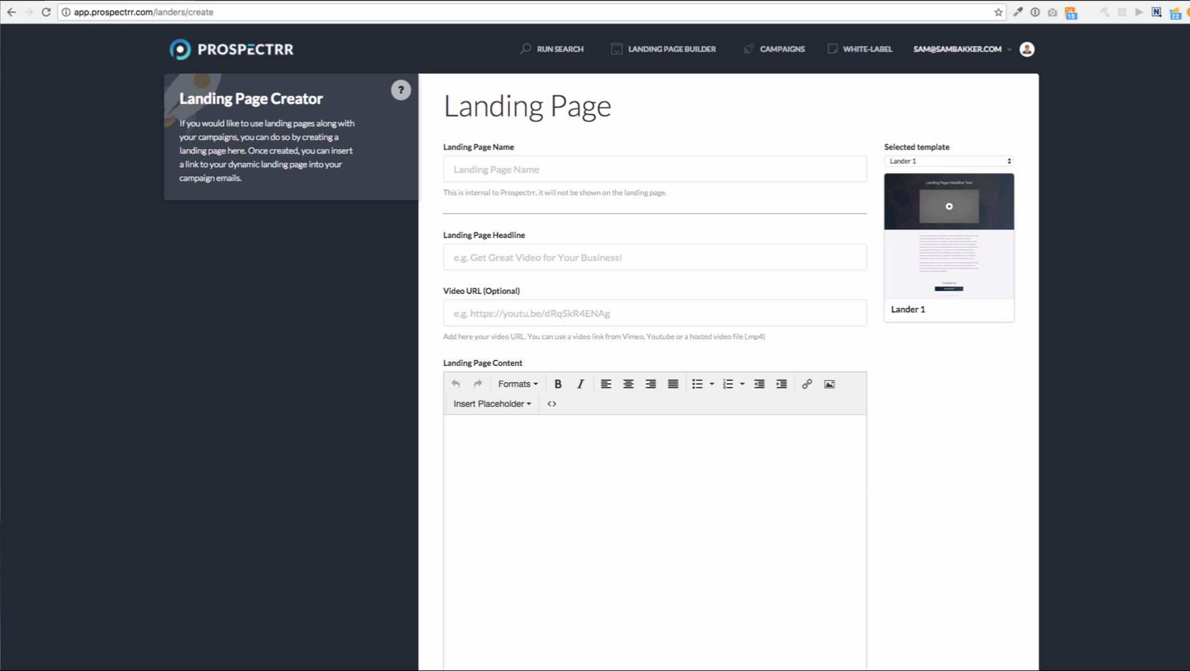
pyautogui.scroll(-1, 601, 348)
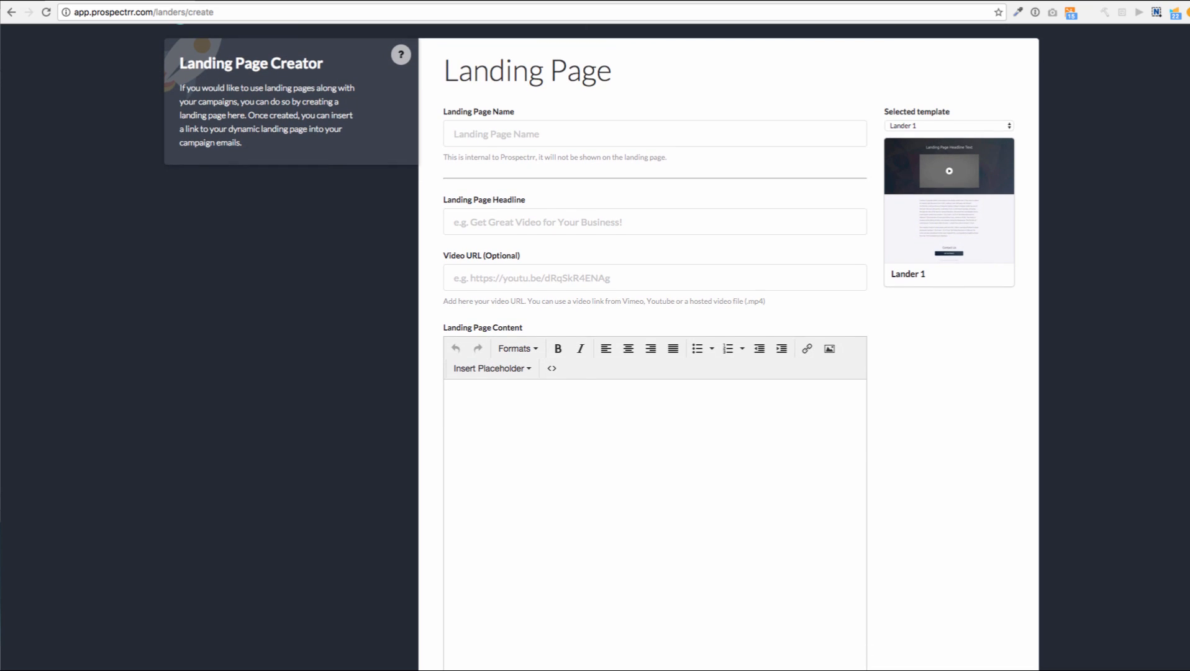
pyautogui.scroll(1, 601, 348)
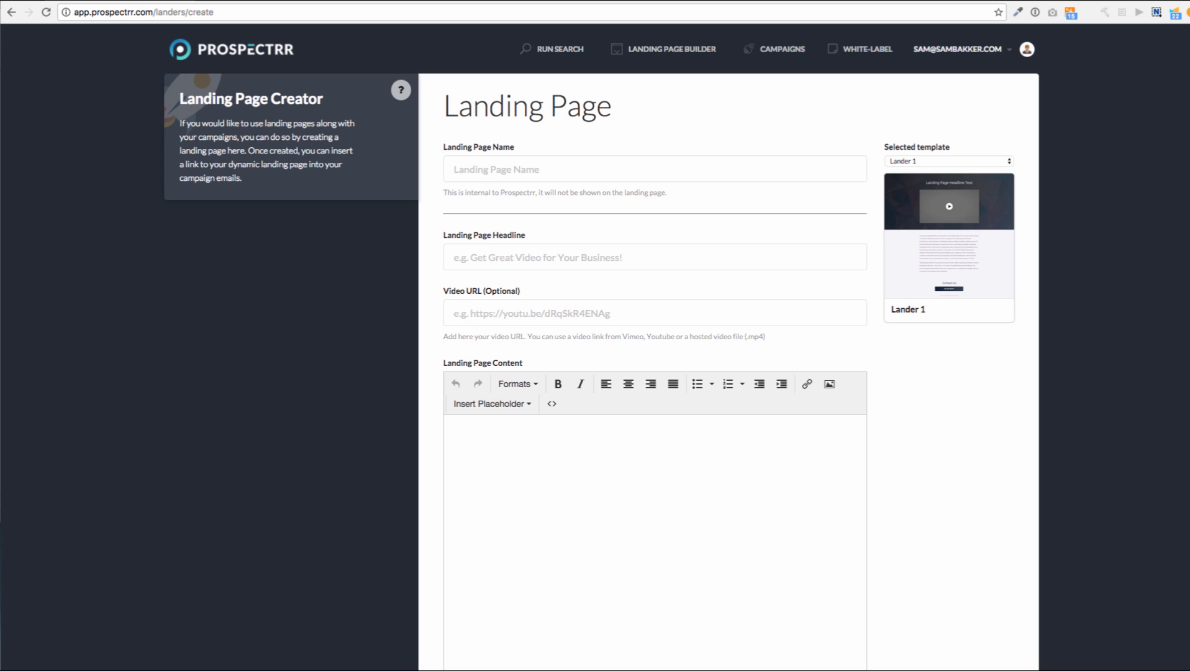
pyautogui.click(949, 161)
pyautogui.click(907, 177)
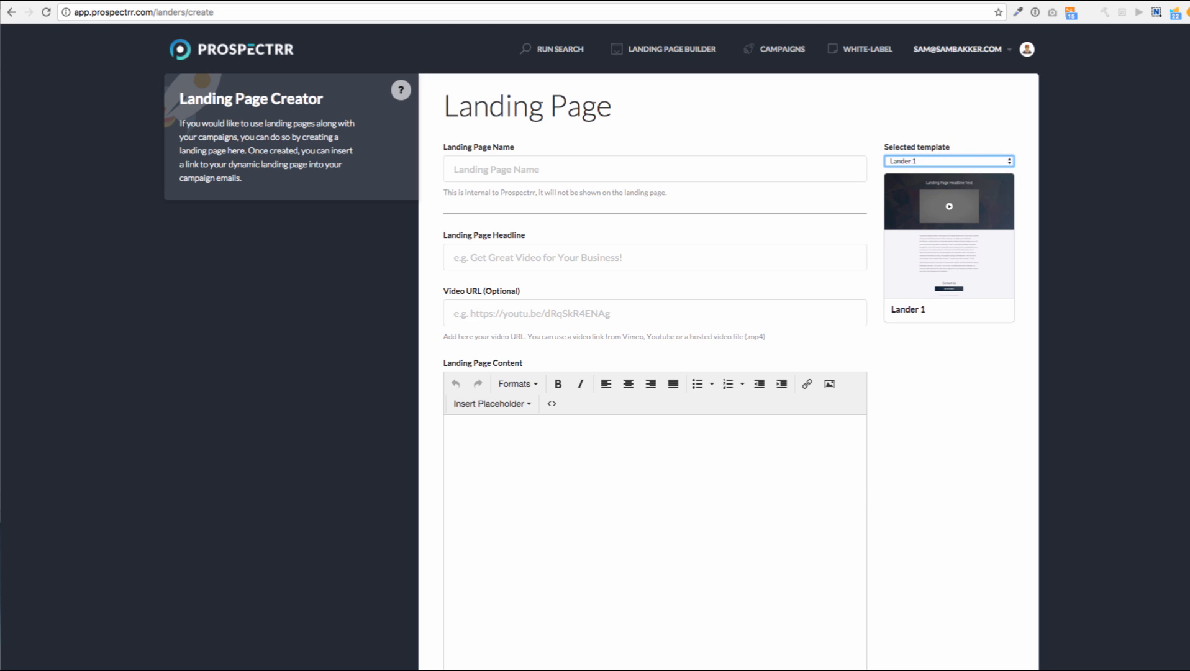
pyautogui.scroll(-8, 655, 372)
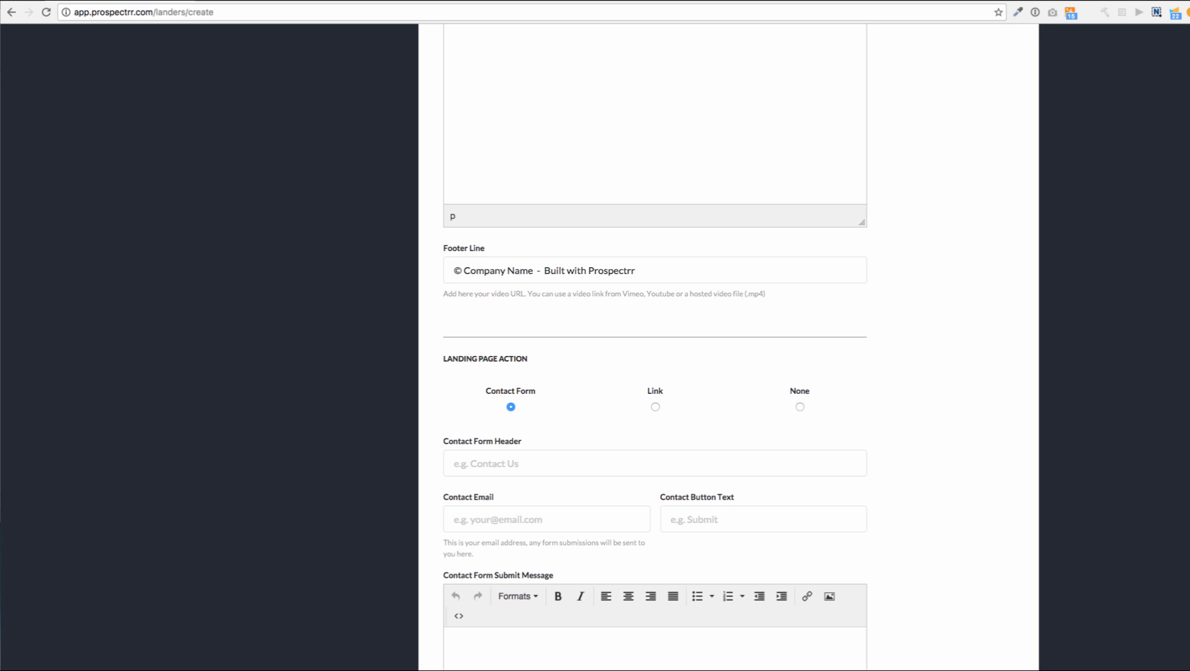
pyautogui.scroll(15, 654, 348)
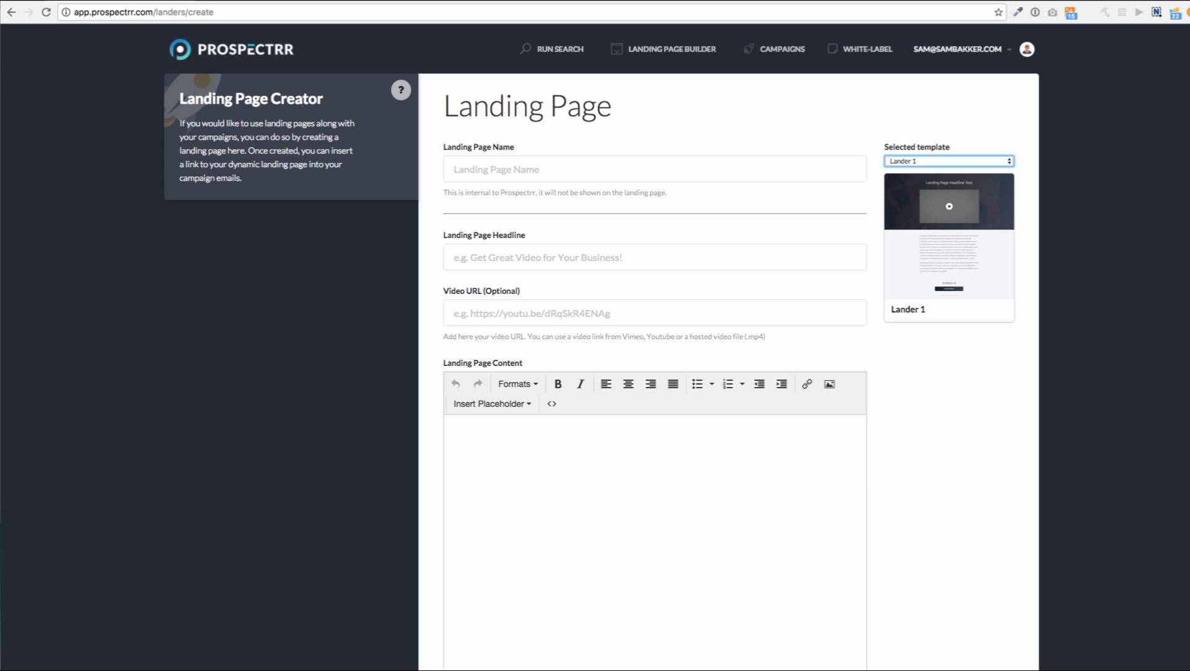
# Step through the empty Headline, Video URL and content editor fields of the Lander 1 form
pyautogui.click(655, 257)
pyautogui.scroll(-2, 595, 348)
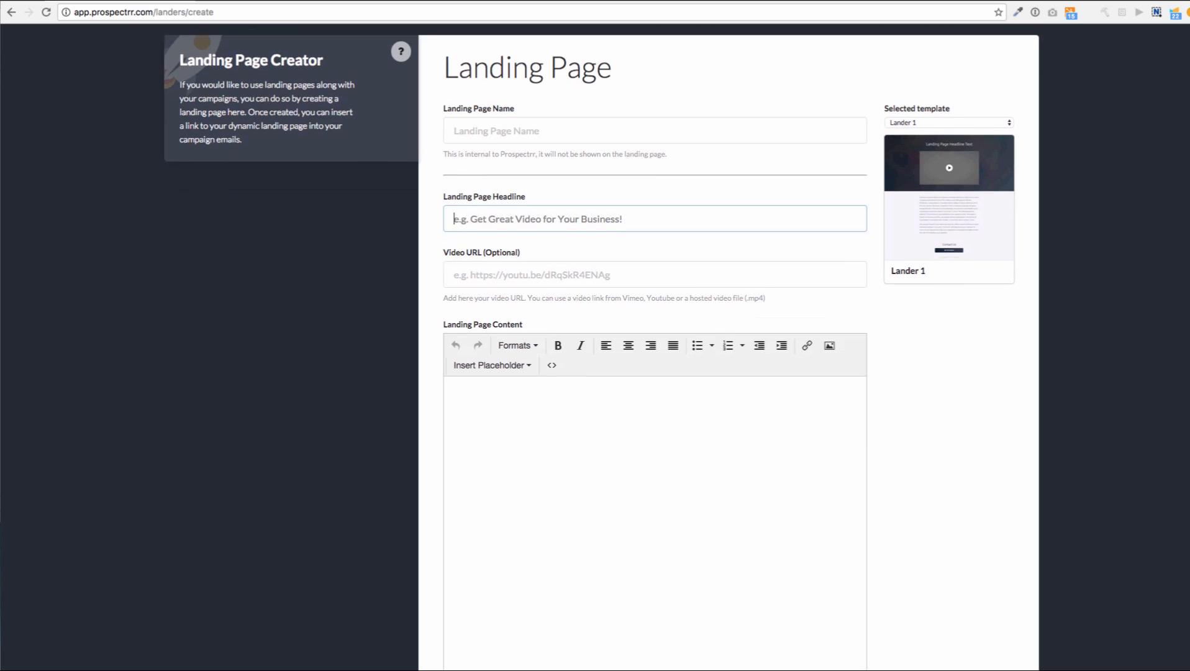
pyautogui.click(655, 269)
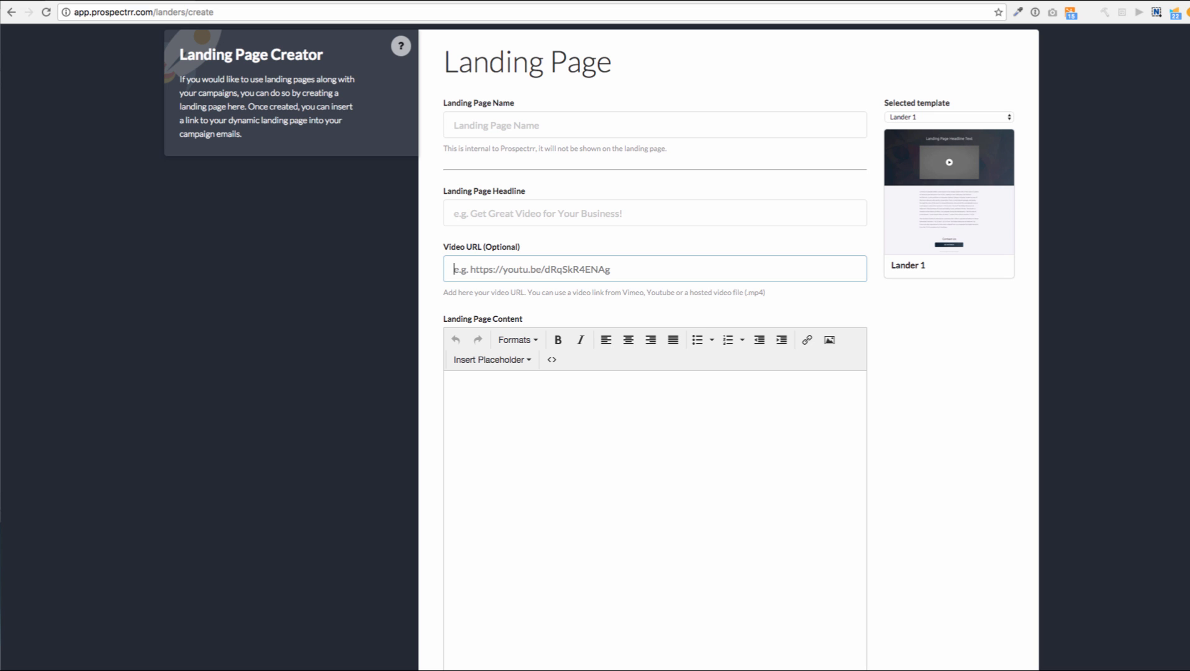
pyautogui.click(454, 382)
pyautogui.scroll(-7, 654, 373)
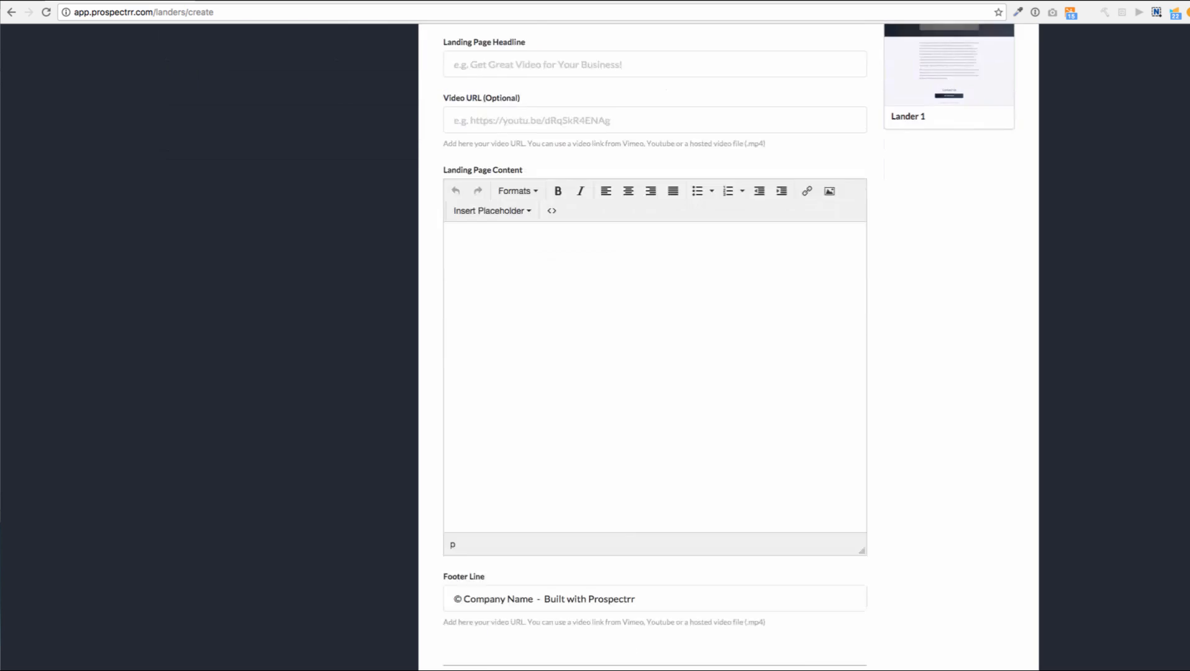
pyautogui.scroll(-6, 654, 348)
pyautogui.scroll(2, 655, 348)
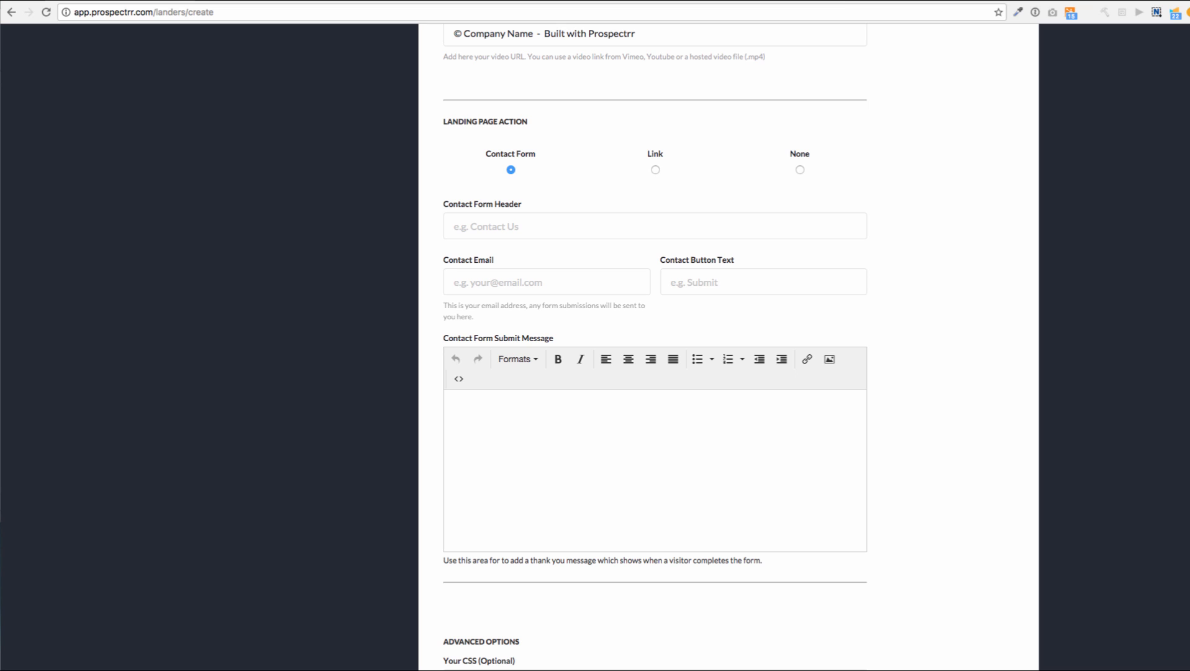
# Set the Landing Page Action to Link and check the custom CSS and redirect URL fields
pyautogui.click(655, 170)
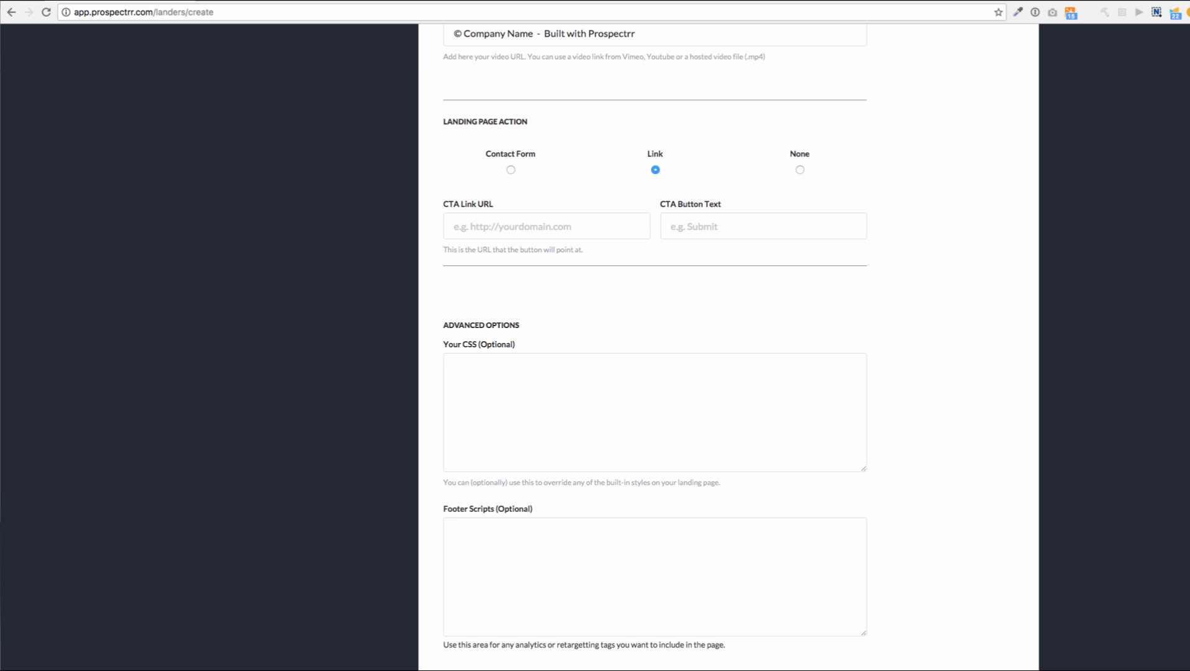
pyautogui.click(511, 170)
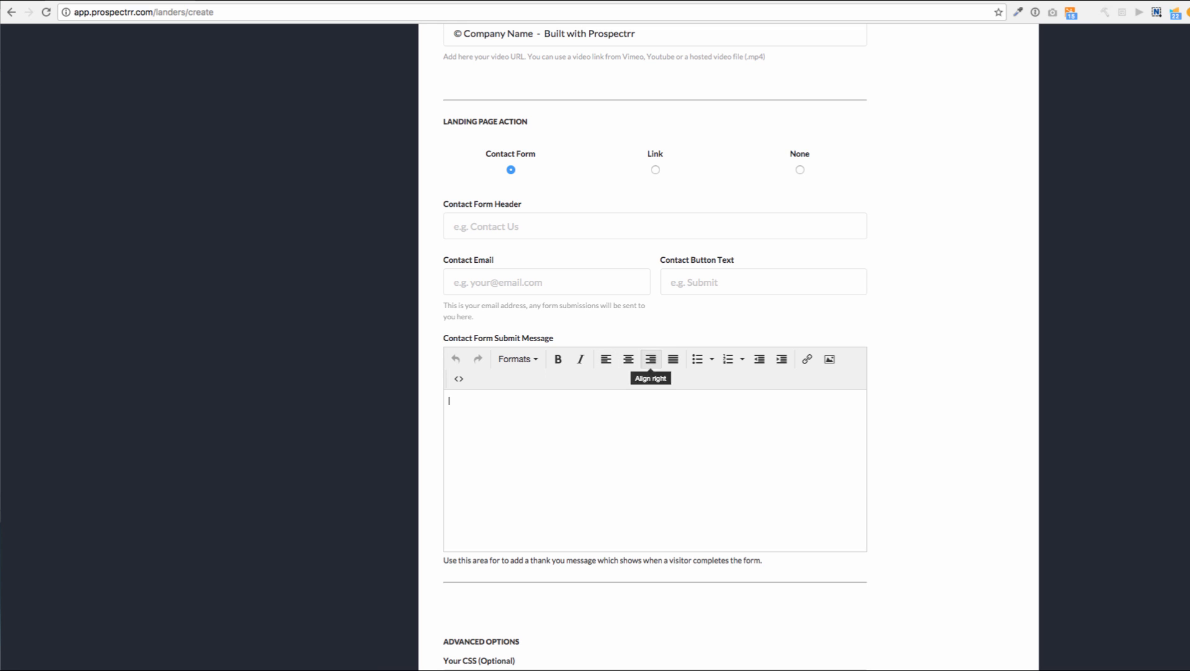
pyautogui.click(656, 169)
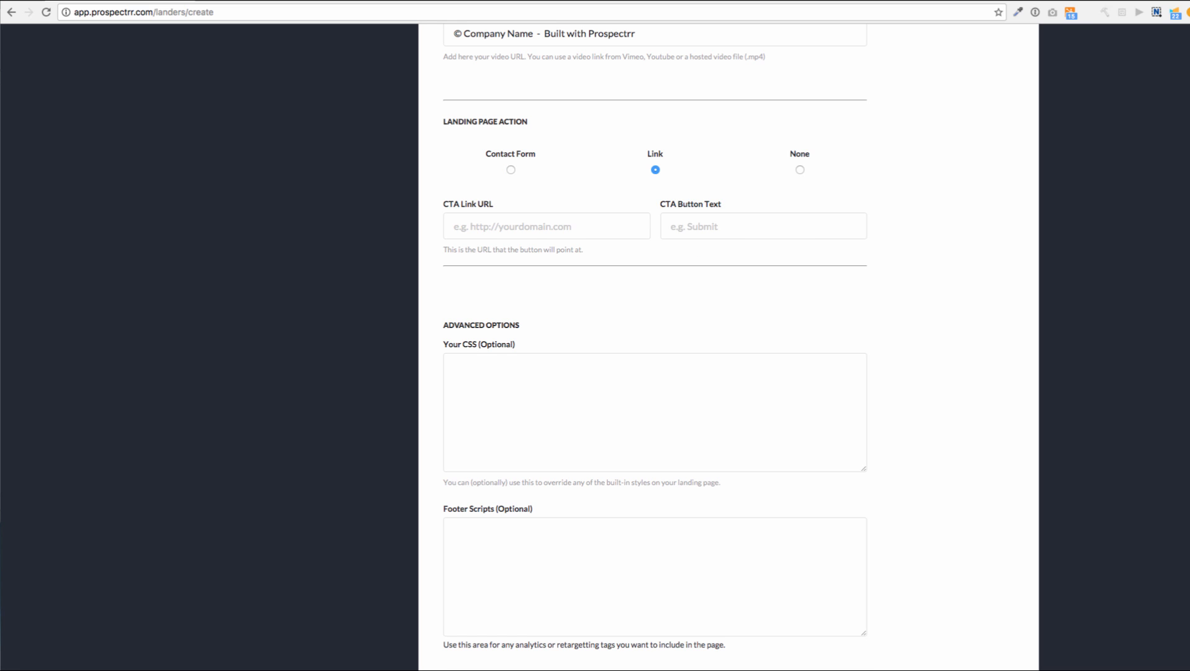
pyautogui.scroll(-5, 655, 336)
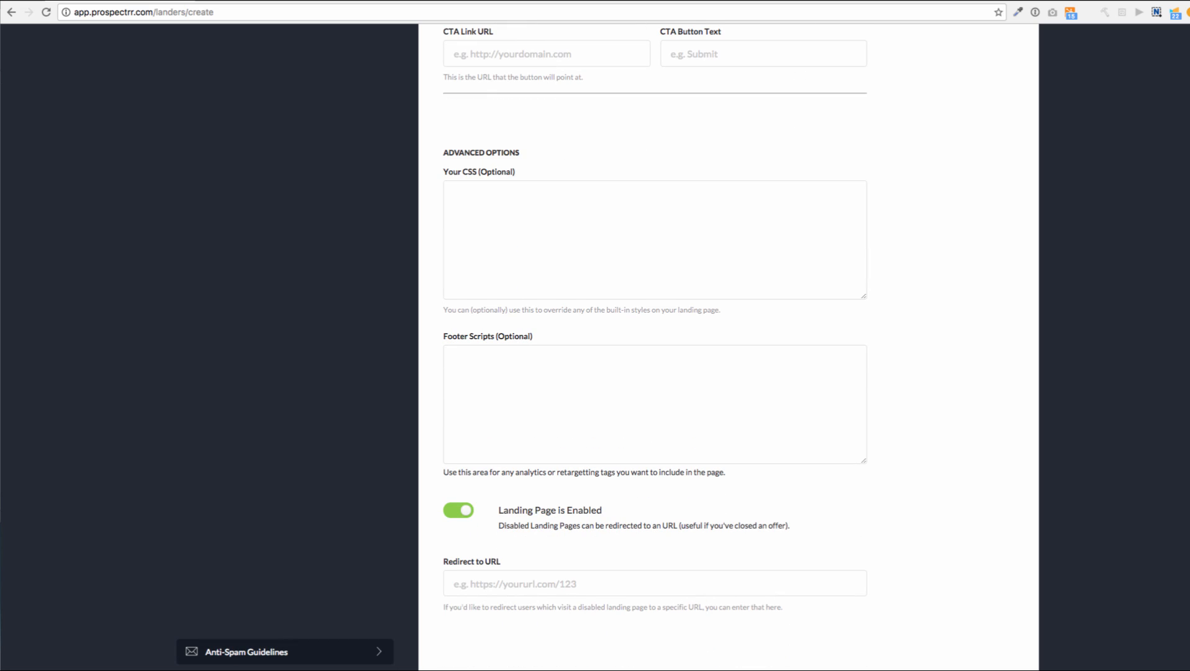
pyautogui.click(500, 245)
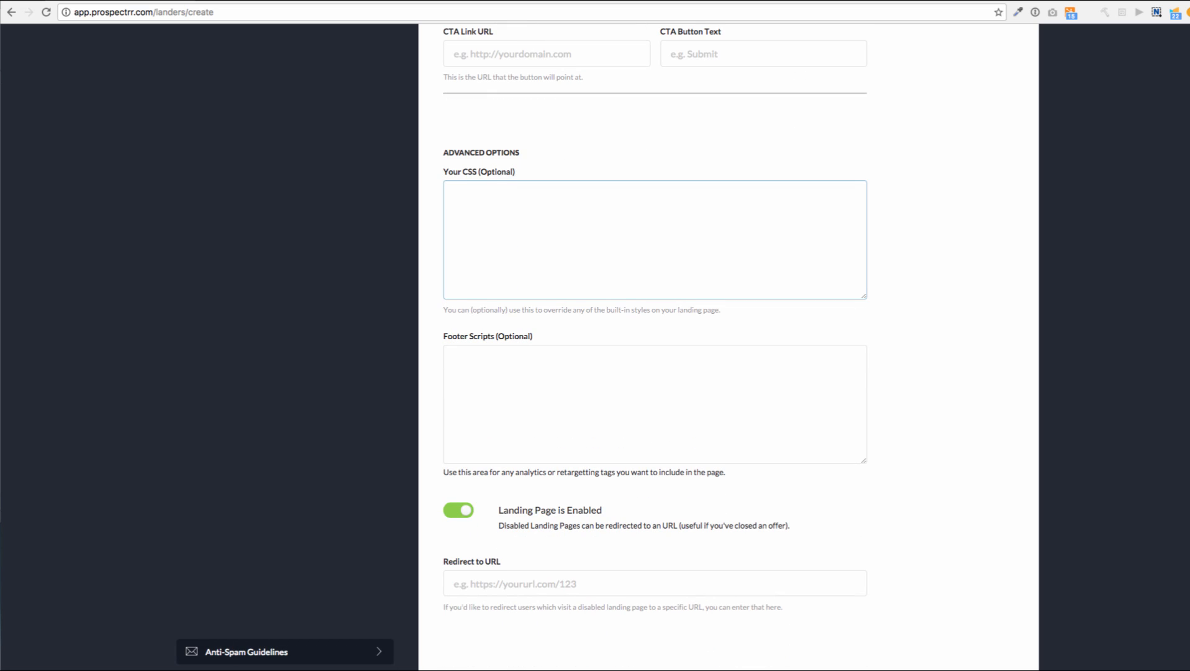
pyautogui.scroll(-2, 654, 335)
pyautogui.click(460, 534)
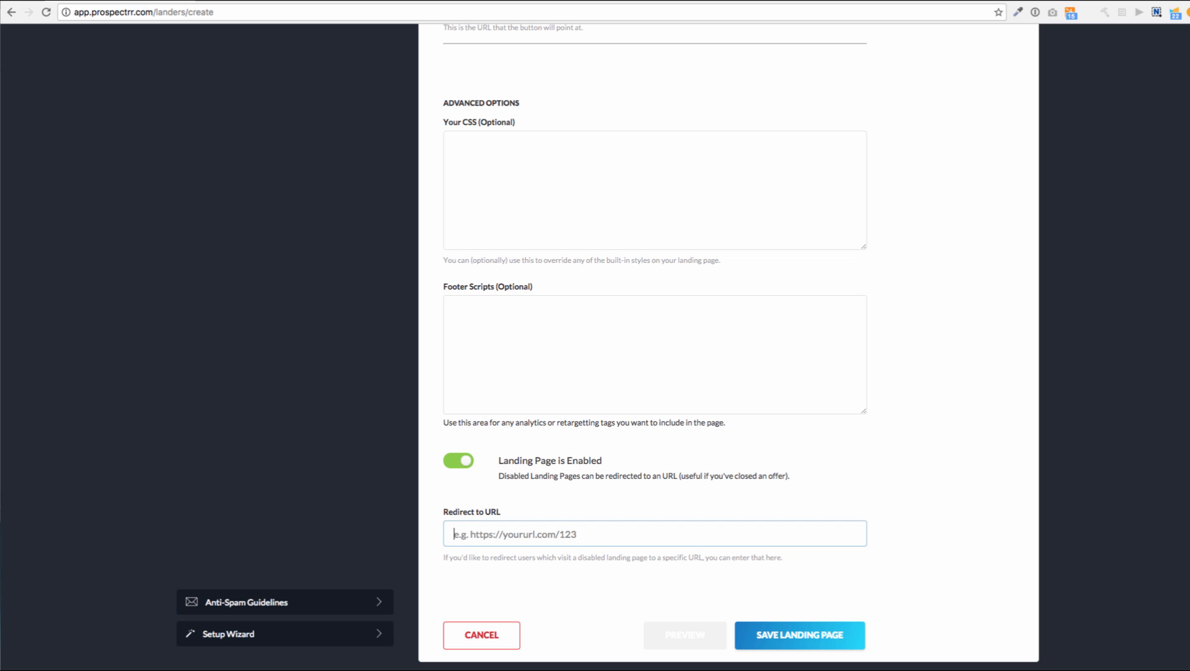
# Revisit the redirect URL field in the Advanced Options and return to the top of the form
pyautogui.scroll(3, 654, 348)
pyautogui.scroll(4, 654, 348)
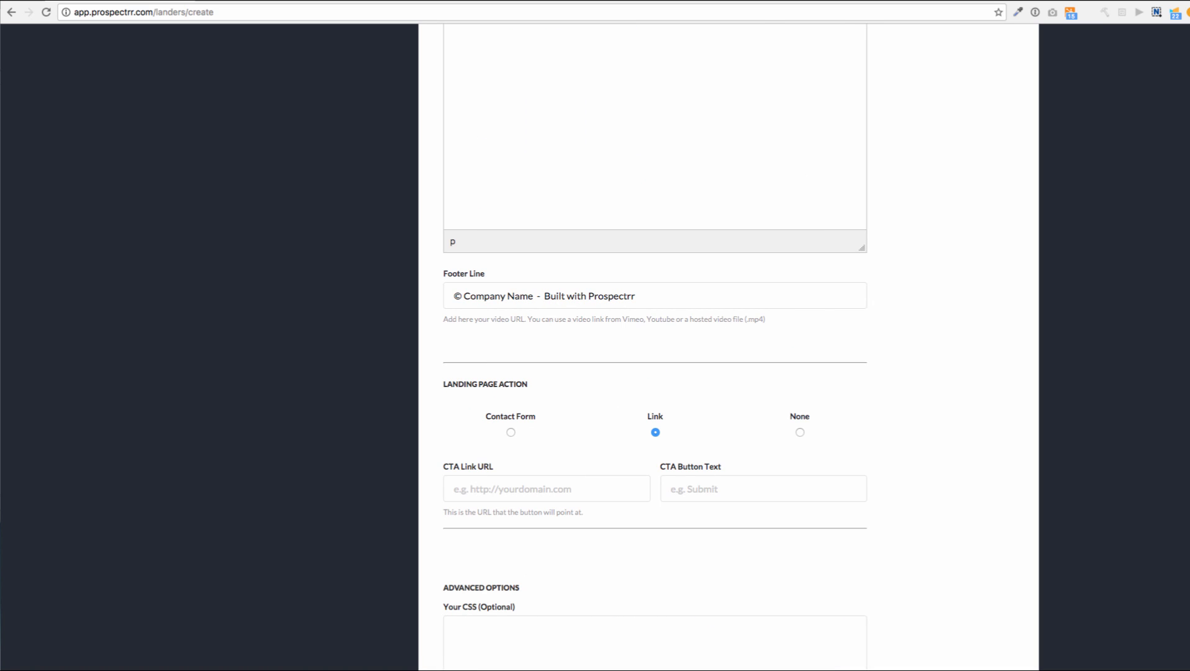
pyautogui.scroll(-5, 655, 348)
pyautogui.scroll(-3, 655, 348)
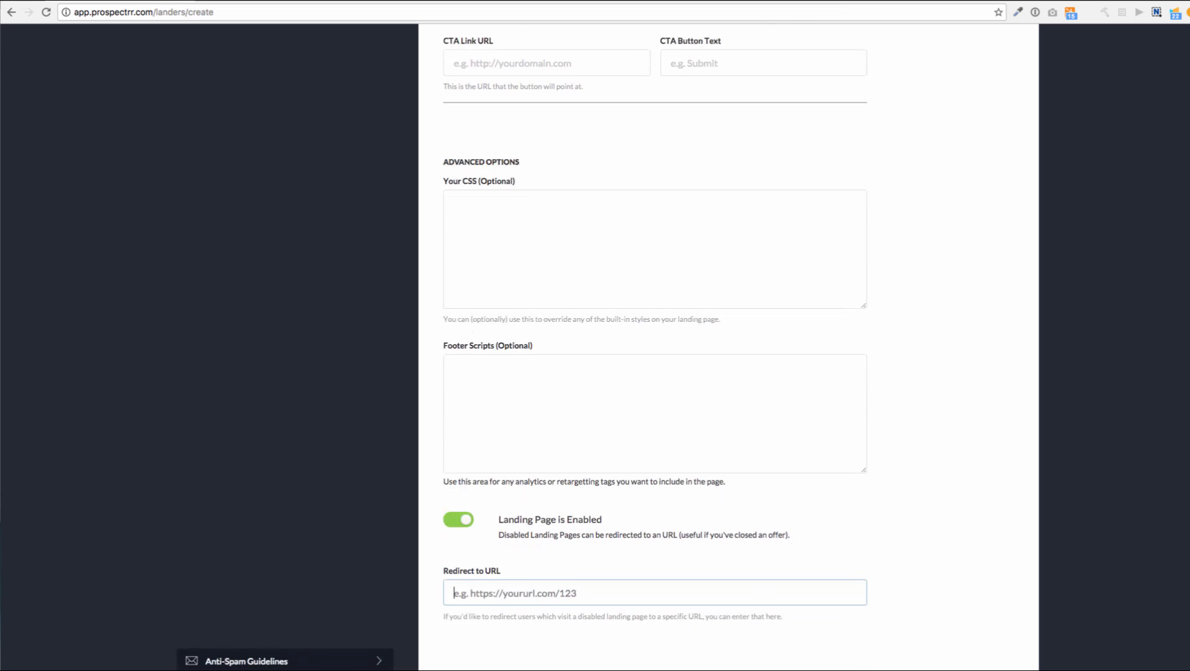
pyautogui.click(654, 562)
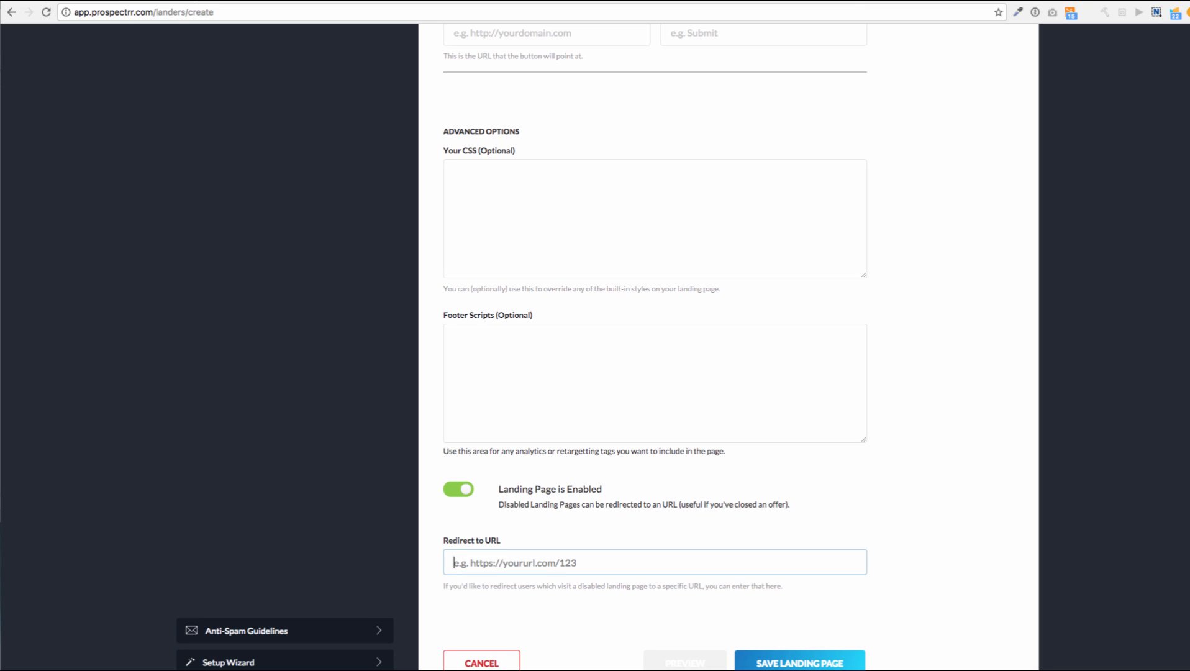
pyautogui.scroll(4, 655, 347)
pyautogui.scroll(10, 654, 347)
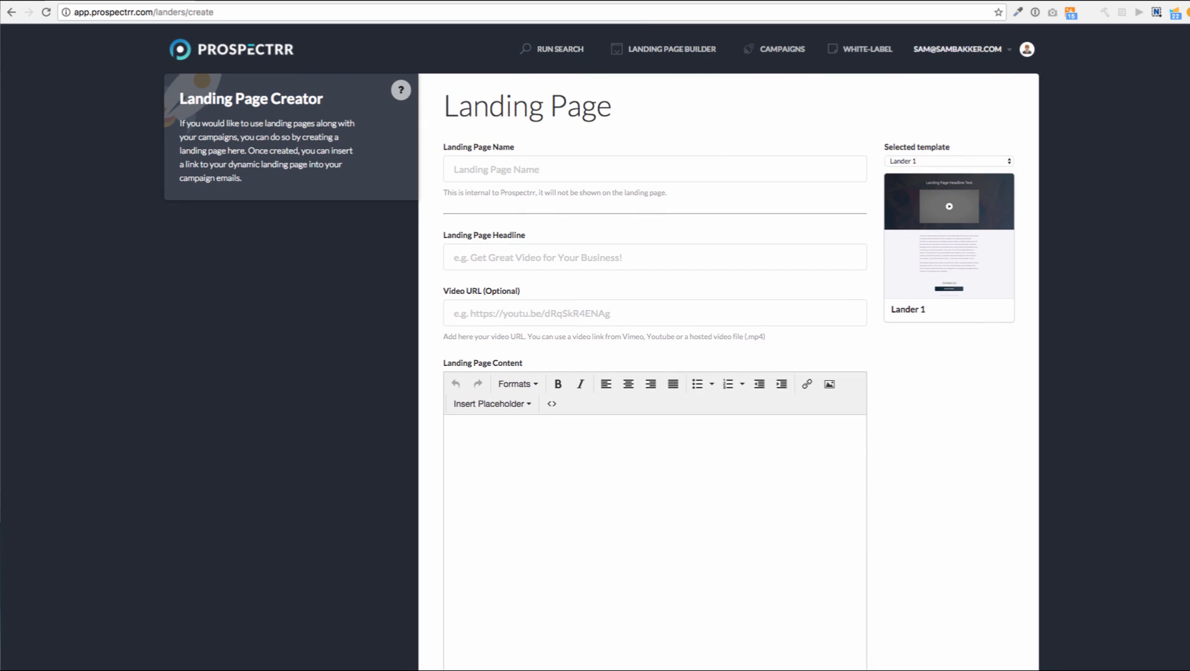
pyautogui.click(949, 161)
pyautogui.click(913, 172)
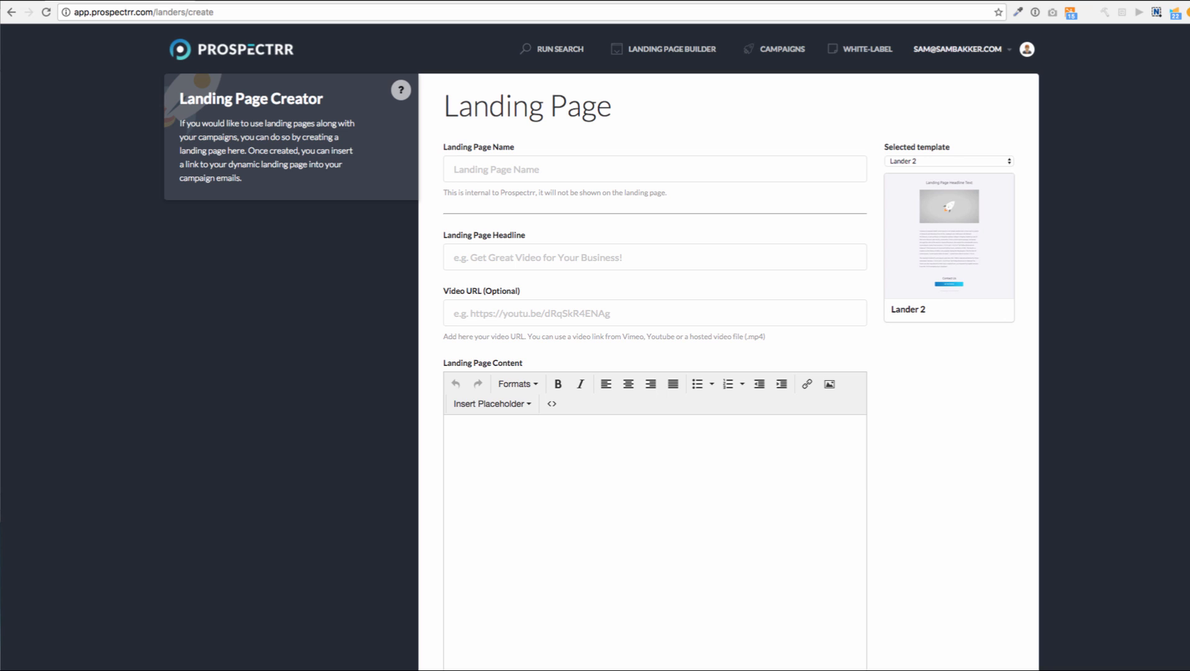
pyautogui.click(949, 161)
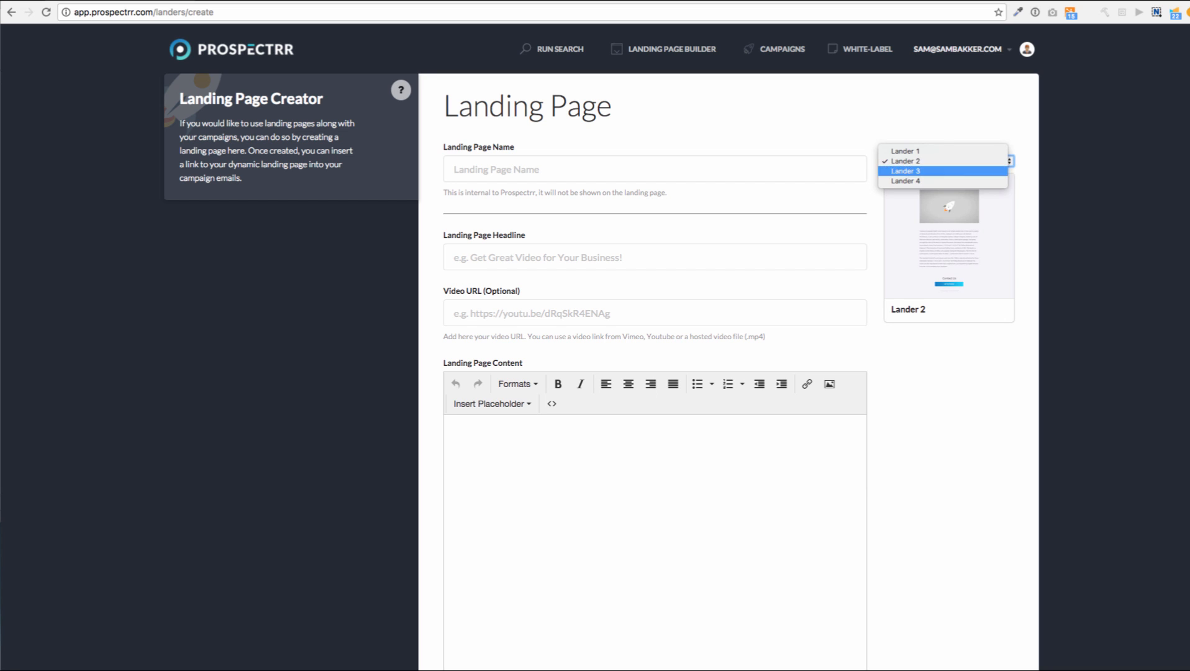
pyautogui.click(906, 171)
pyautogui.click(950, 161)
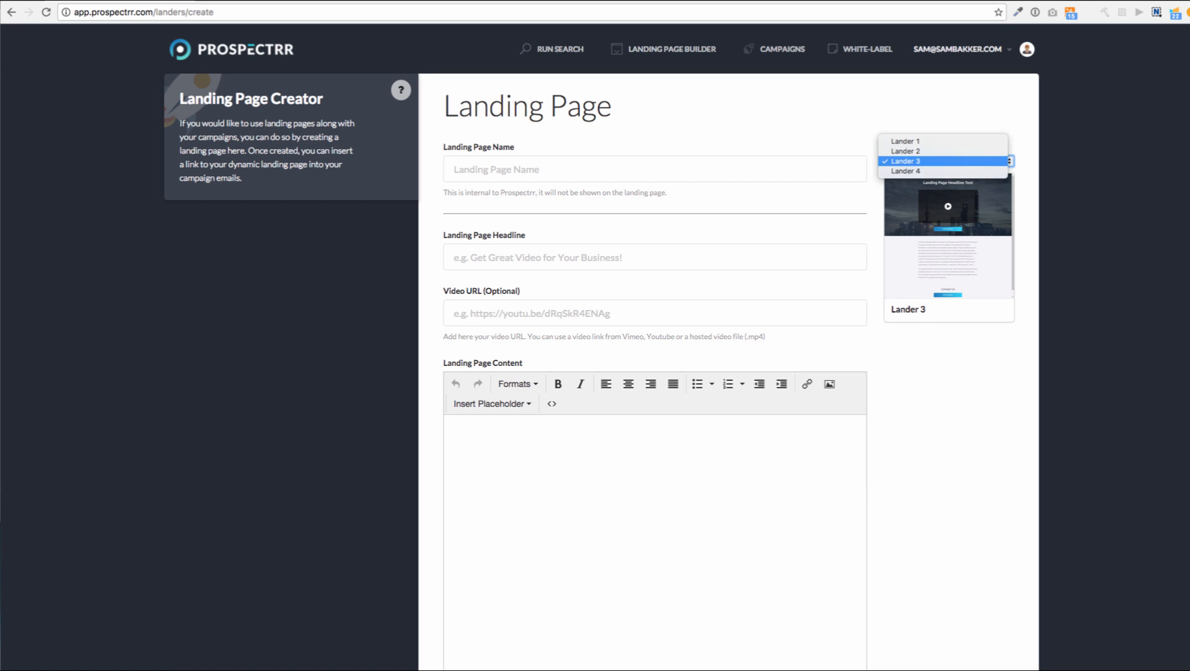
pyautogui.click(905, 171)
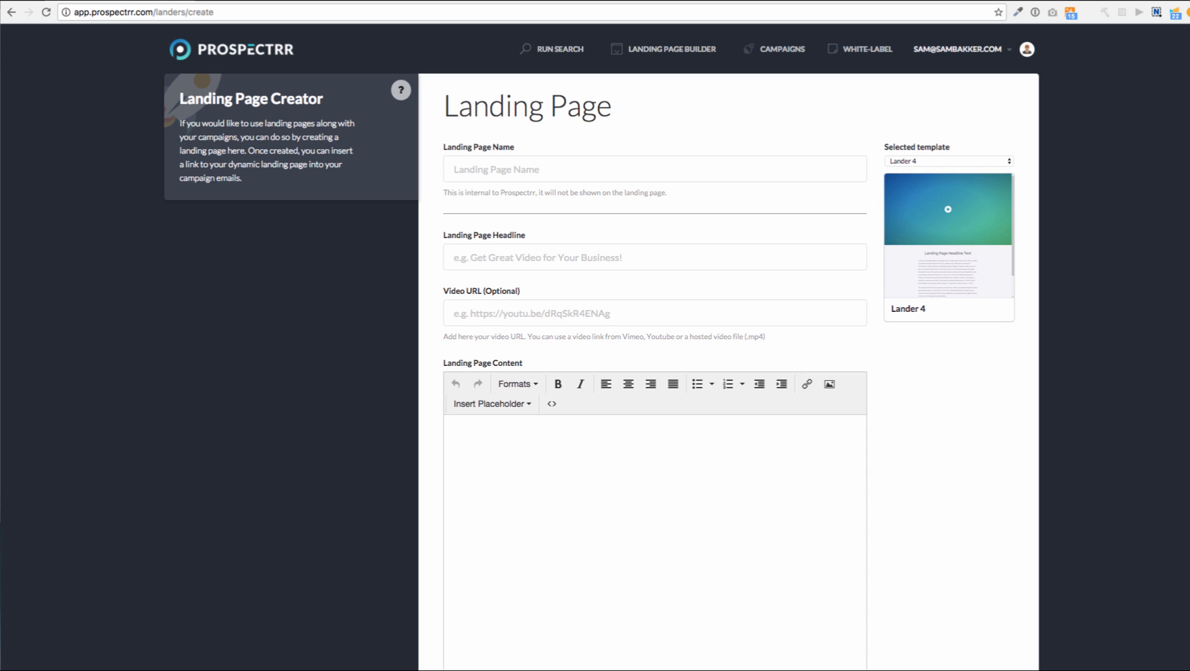
pyautogui.click(949, 161)
pyautogui.click(905, 127)
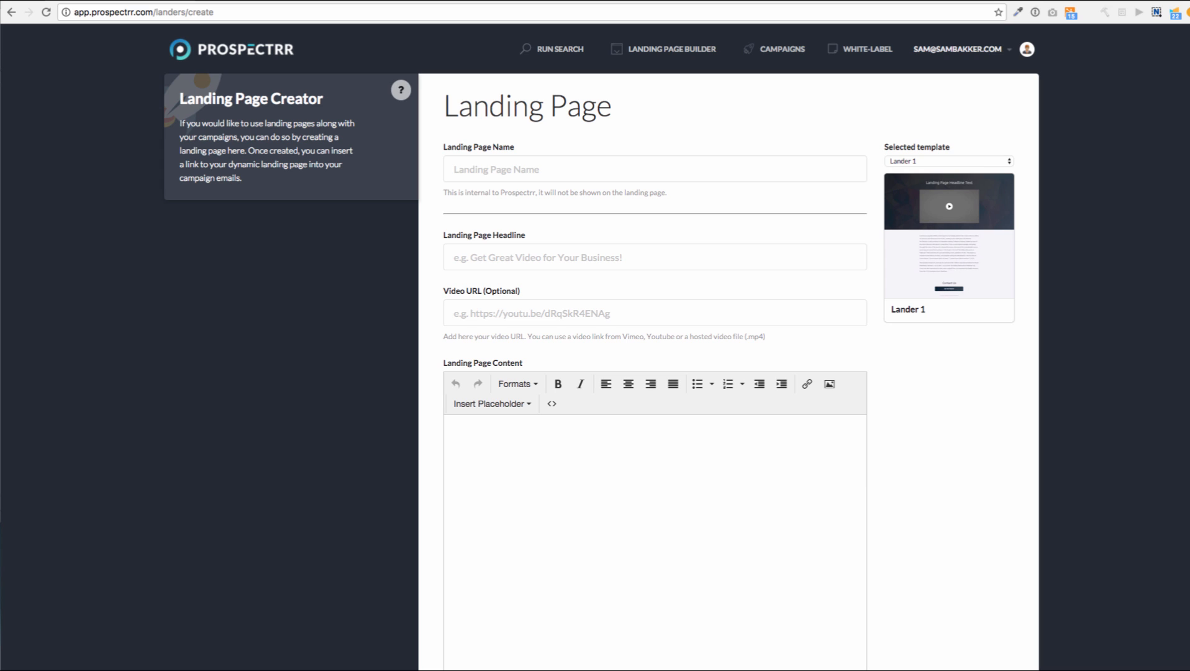
# Run a Google Places search for 'cafe' with location New Zealand
pyautogui.click(553, 49)
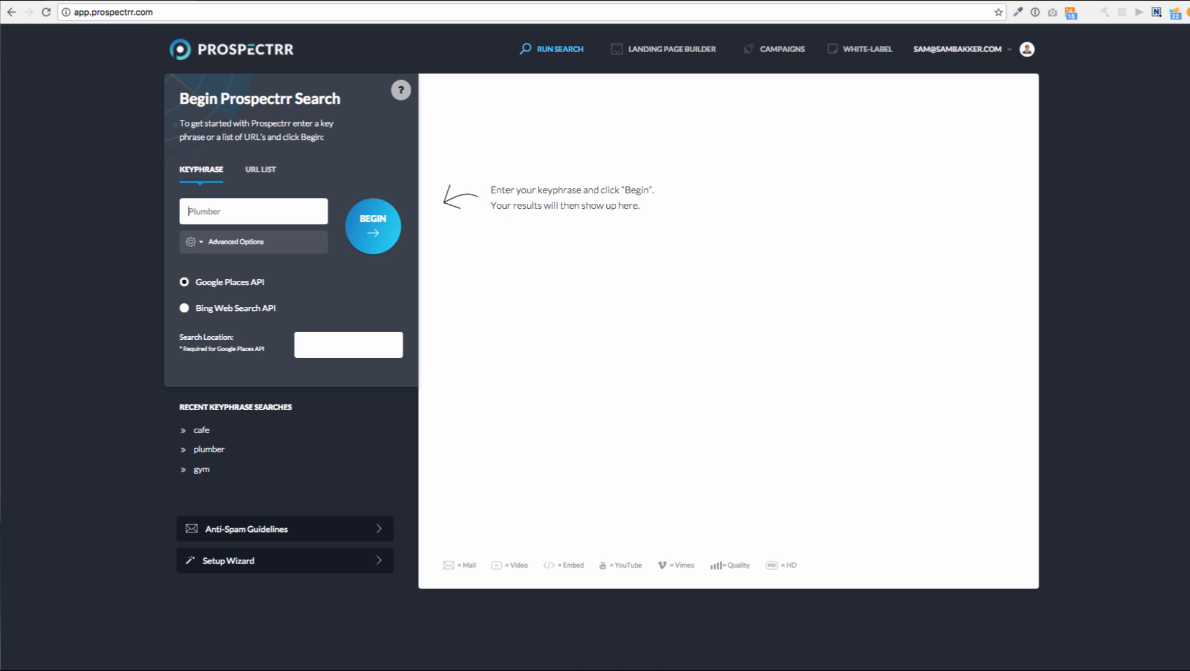
pyautogui.click(304, 345)
pyautogui.write('New Zealand')
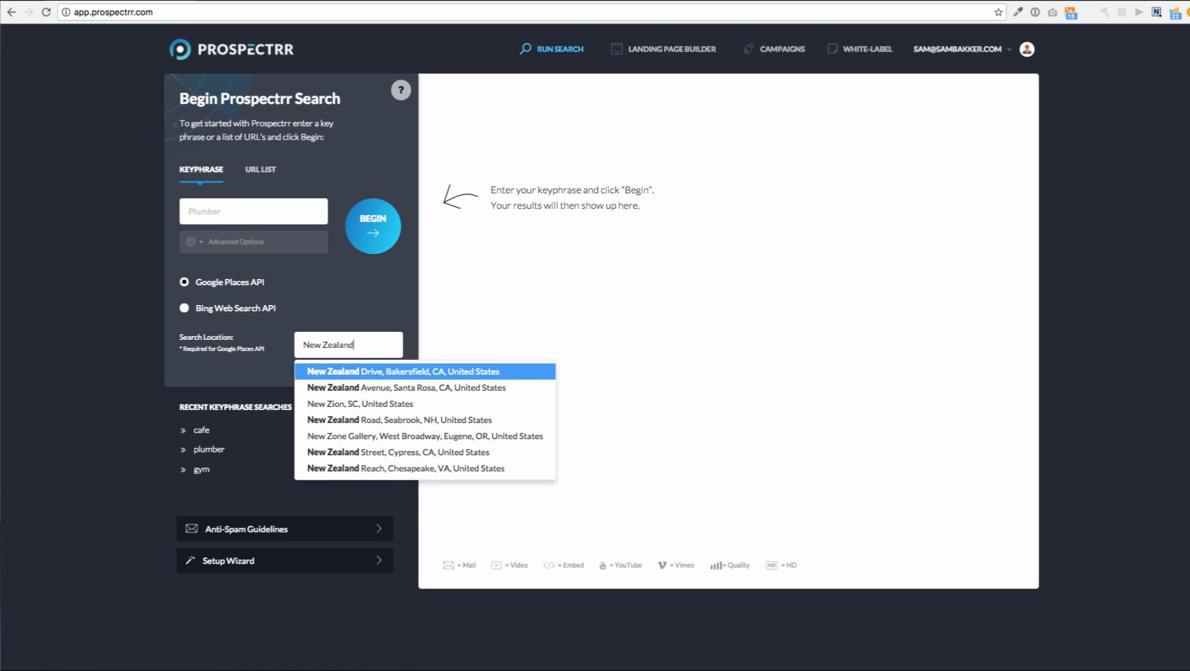
pyautogui.press('Escape')
pyautogui.click(248, 211)
pyautogui.write('cafe')
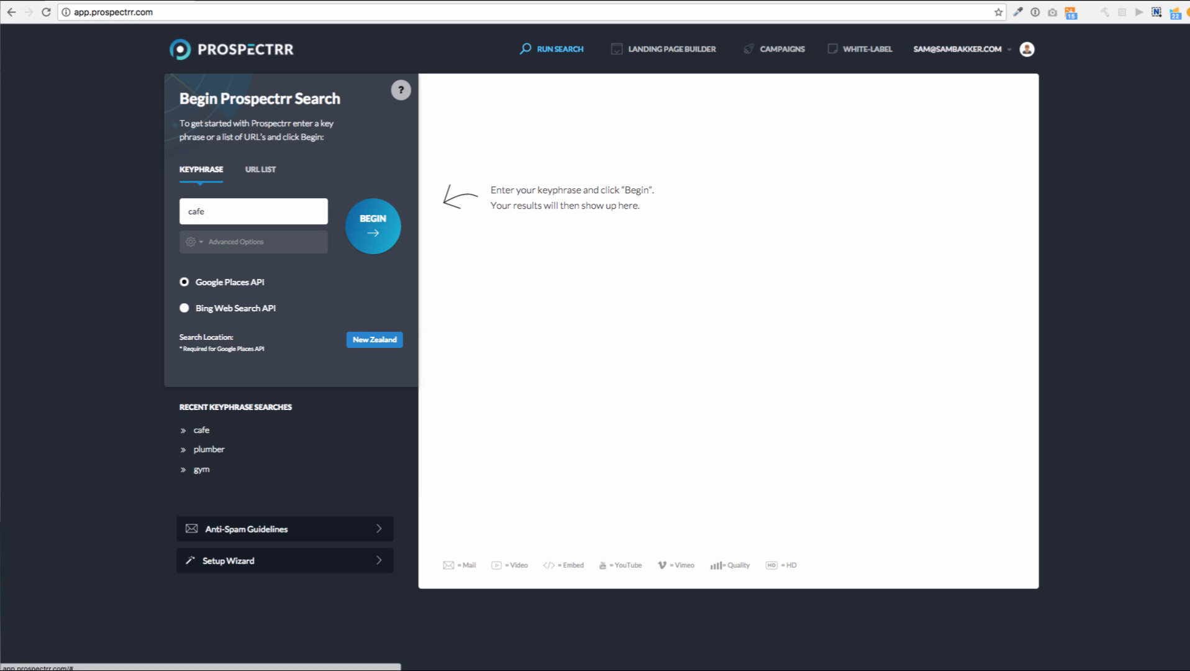
pyautogui.click(373, 226)
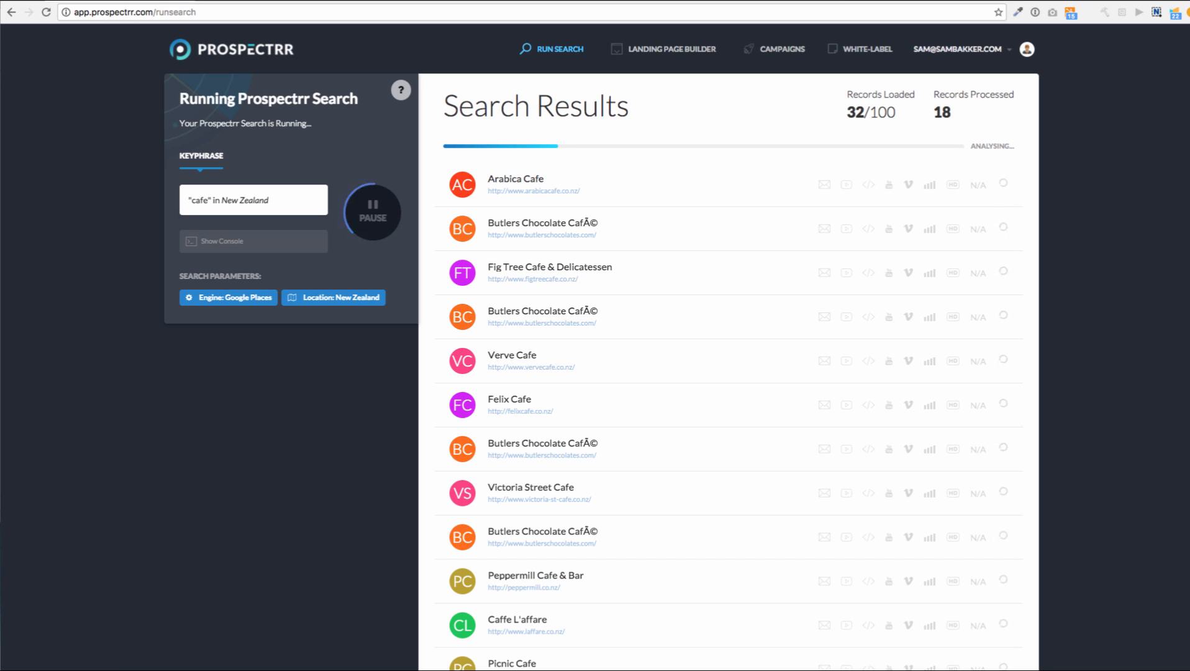
# Expand the Olive Cafe and Victoria Street Cafe records to view their contact details
pyautogui.scroll(-8, 728, 348)
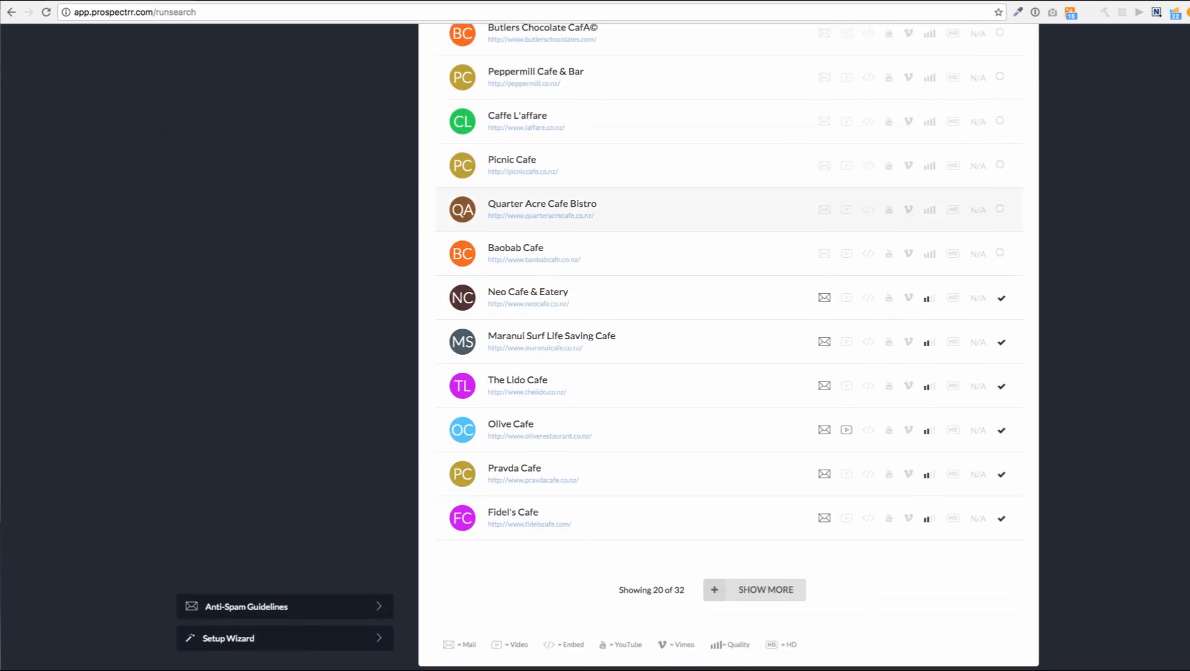
pyautogui.scroll(8, 728, 348)
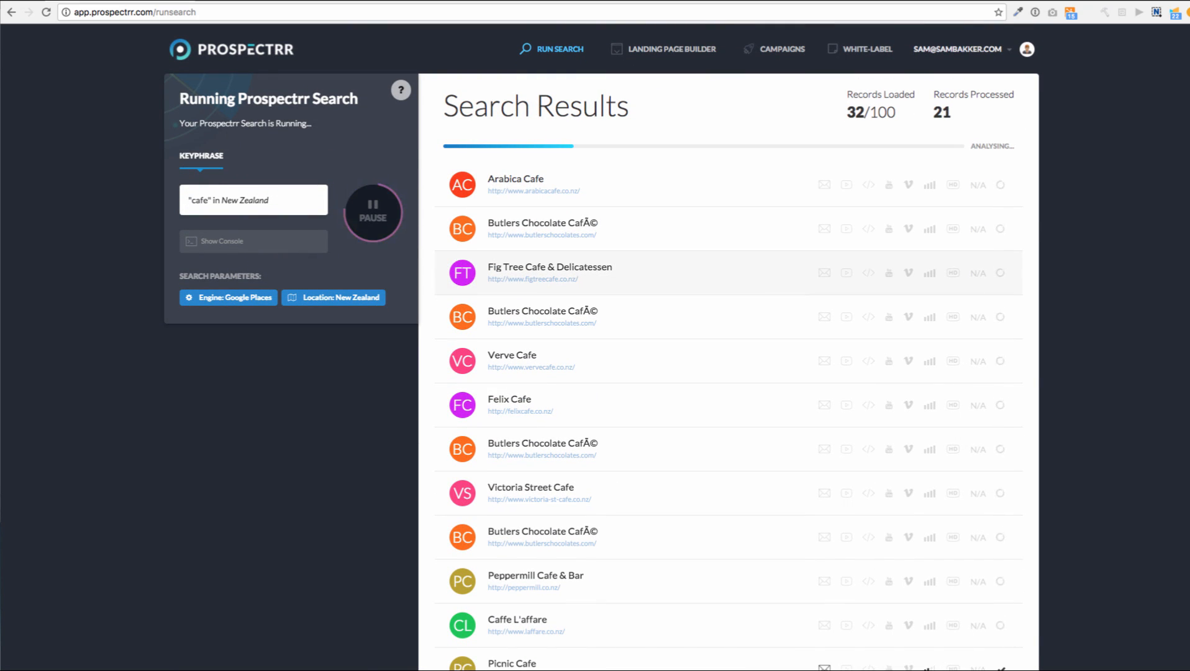
pyautogui.scroll(-8, 728, 273)
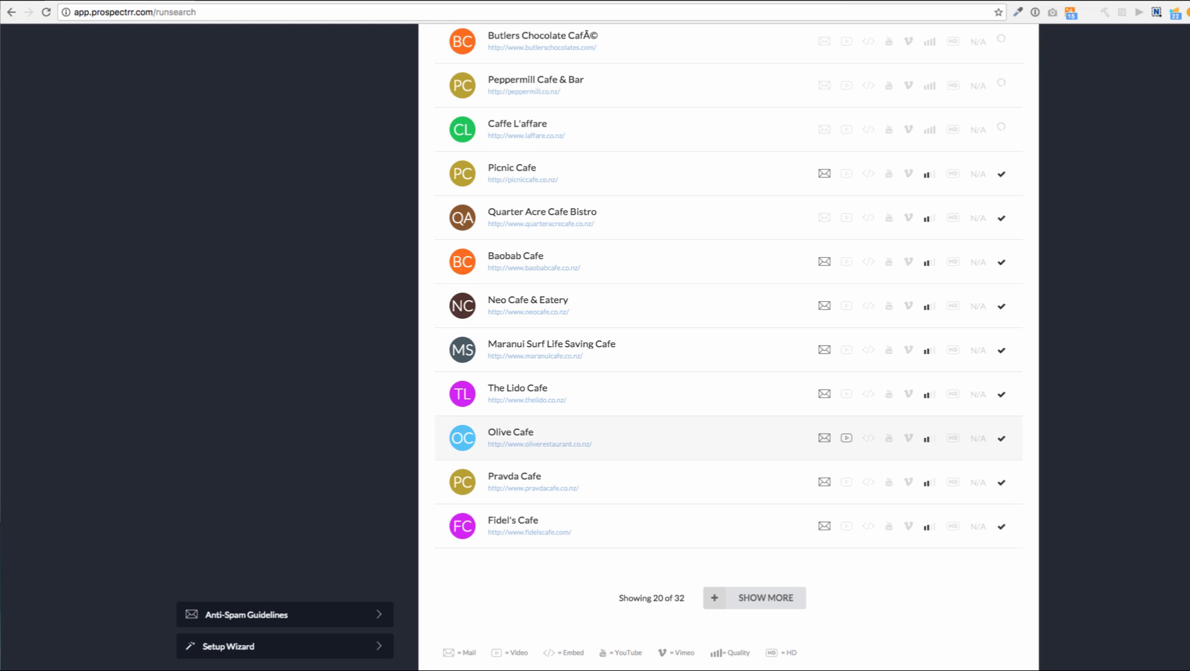
pyautogui.click(621, 438)
pyautogui.scroll(-2, 621, 438)
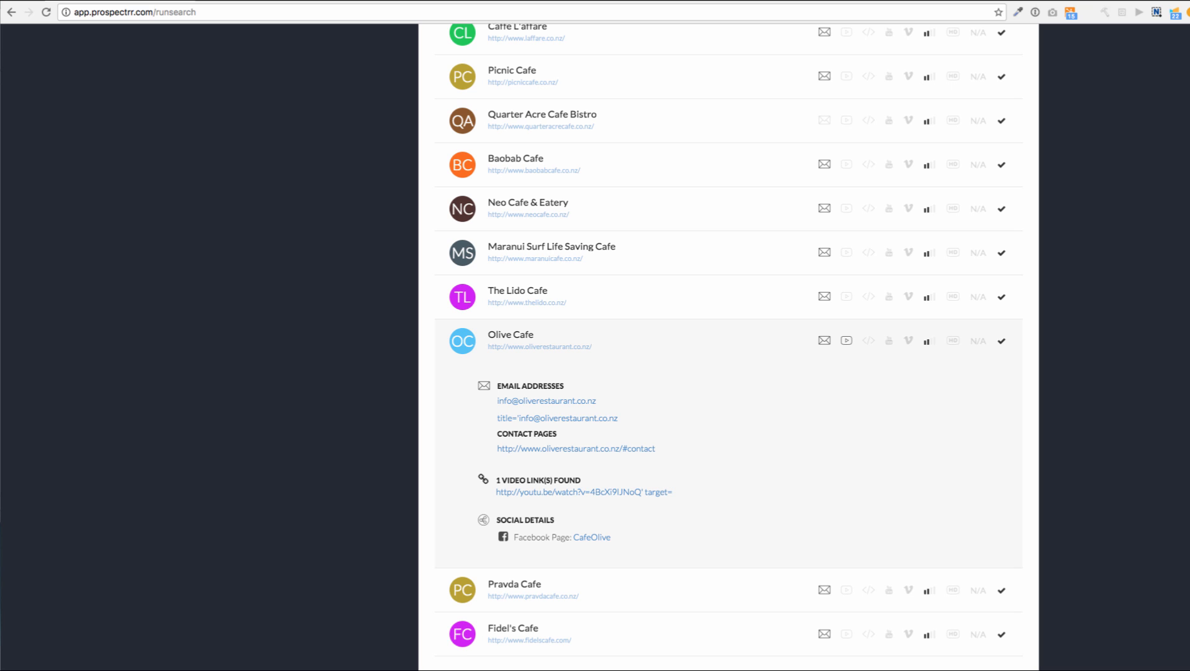
pyautogui.scroll(2, 721, 348)
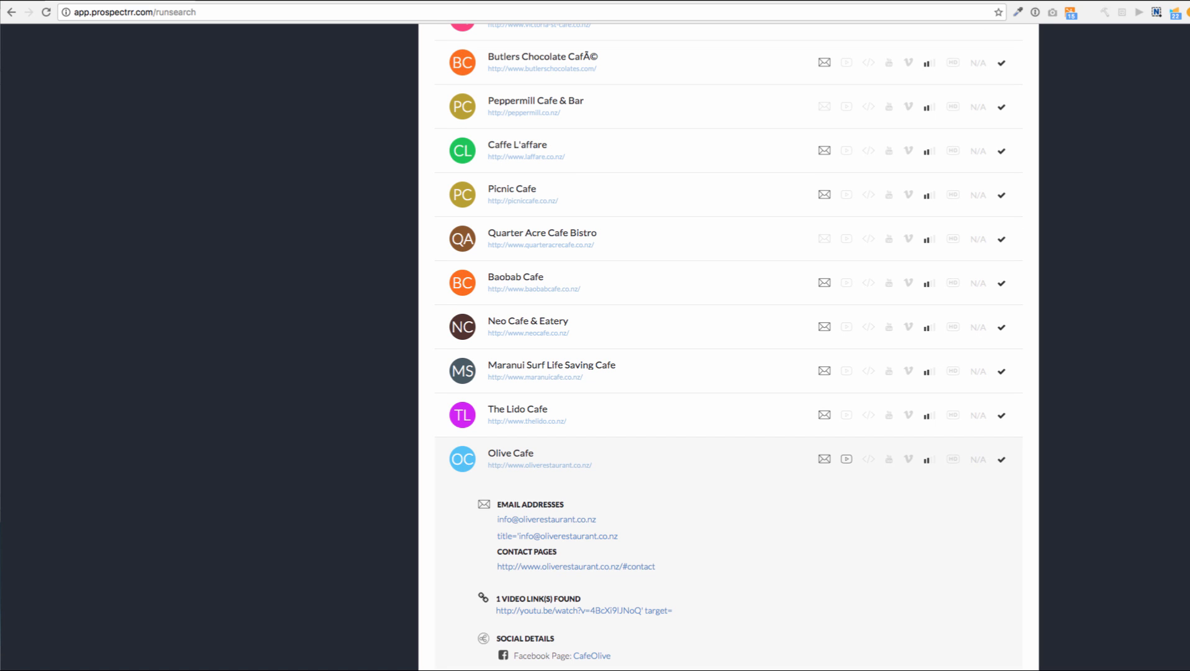
pyautogui.scroll(-5, 721, 347)
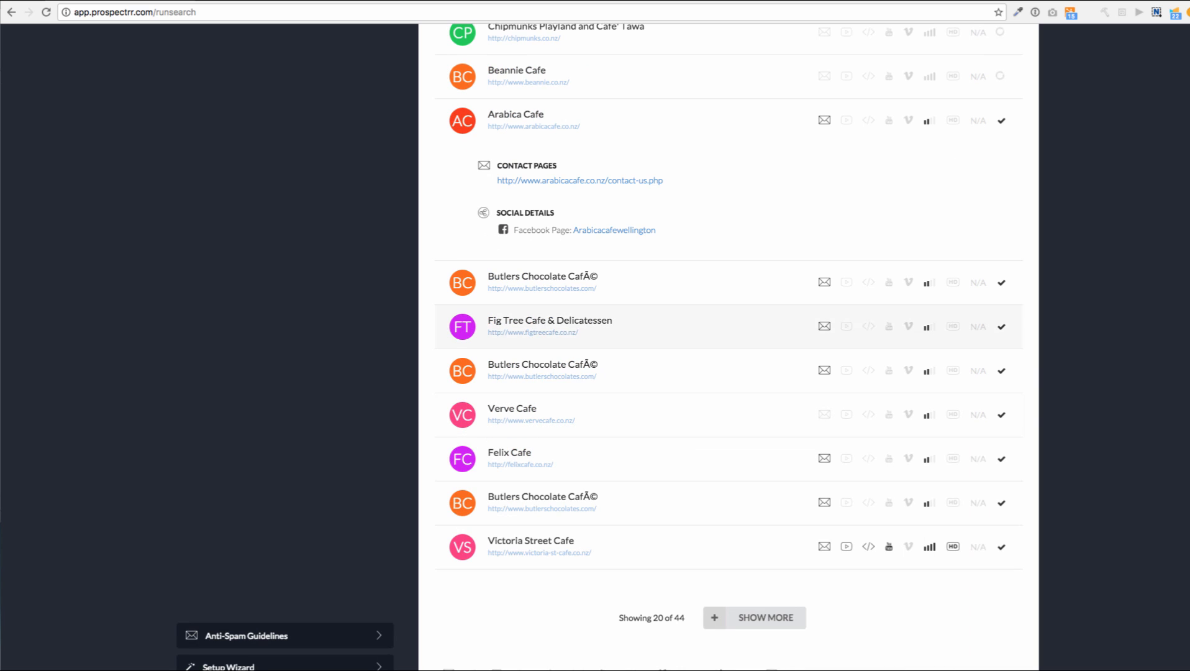
pyautogui.click(622, 546)
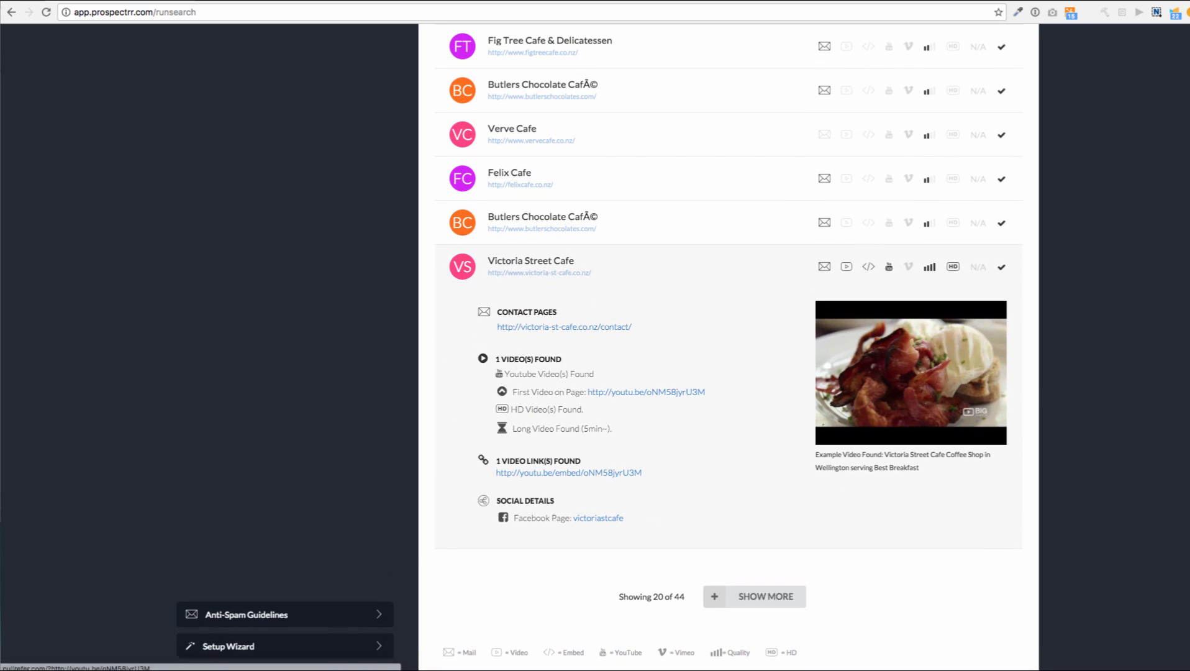
# Expand the Chipmunks Playland record as the search completes with 44 results
pyautogui.scroll(8, 721, 348)
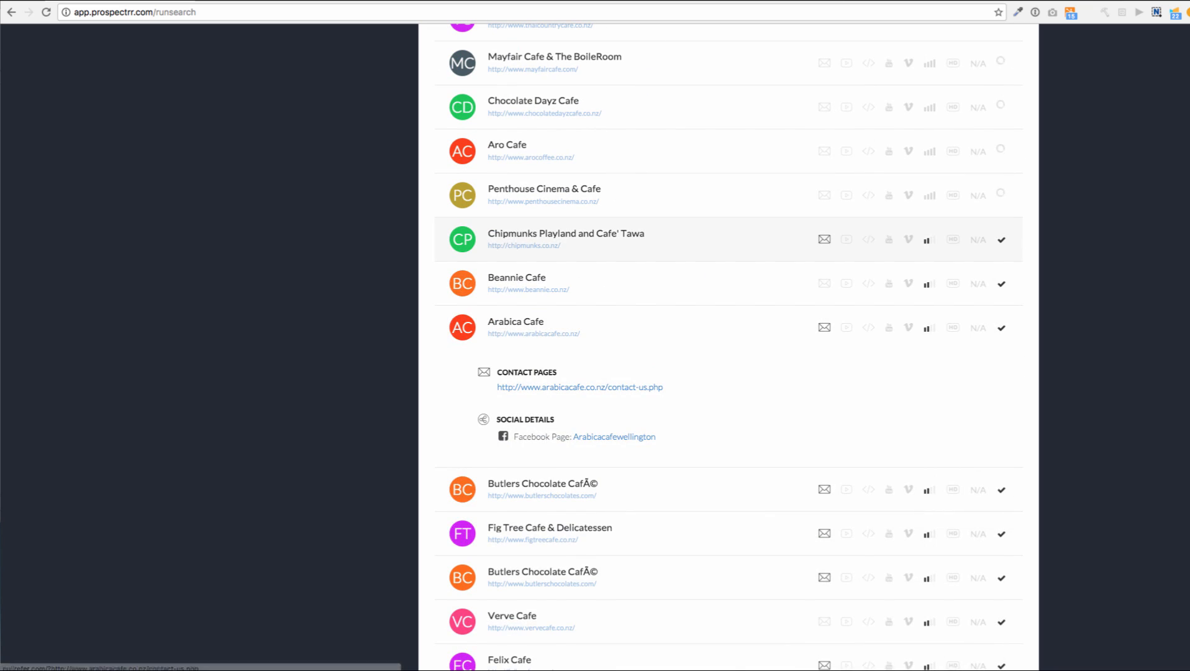
pyautogui.click(559, 239)
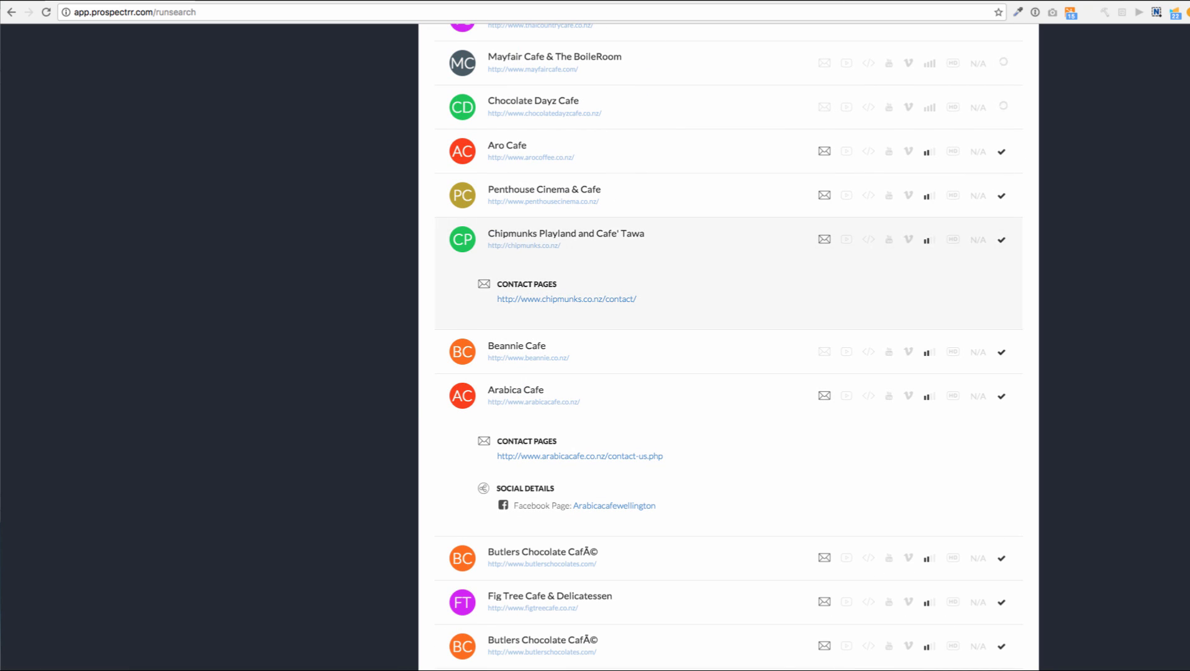
pyautogui.scroll(3, 567, 298)
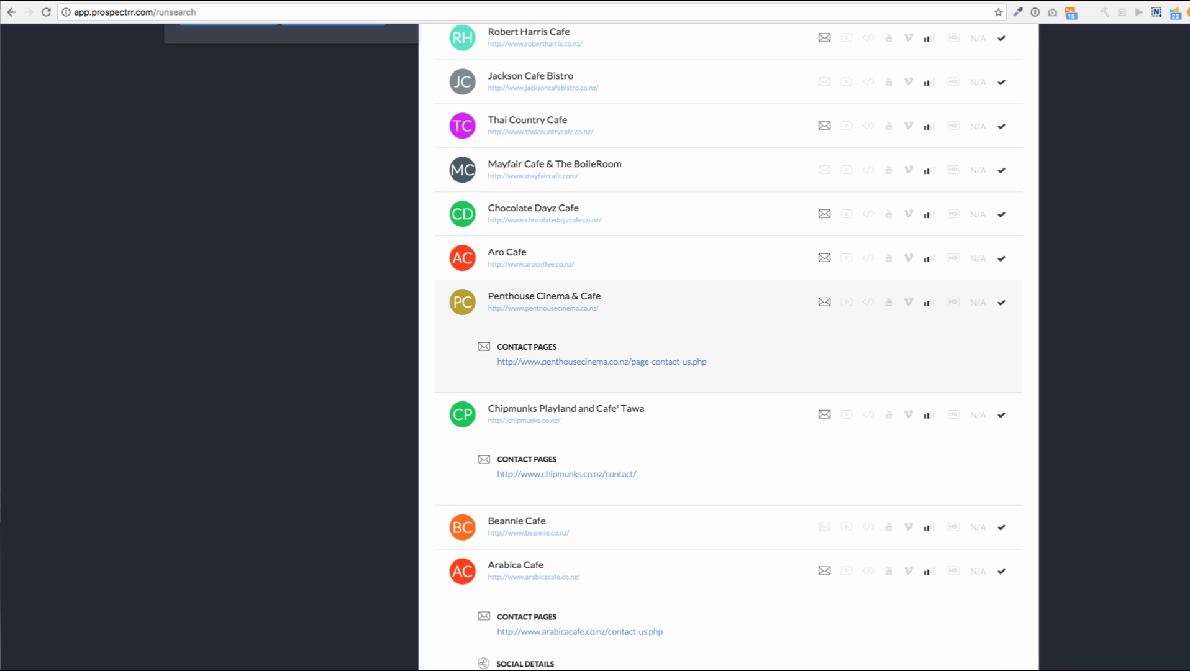
pyautogui.scroll(5, 728, 346)
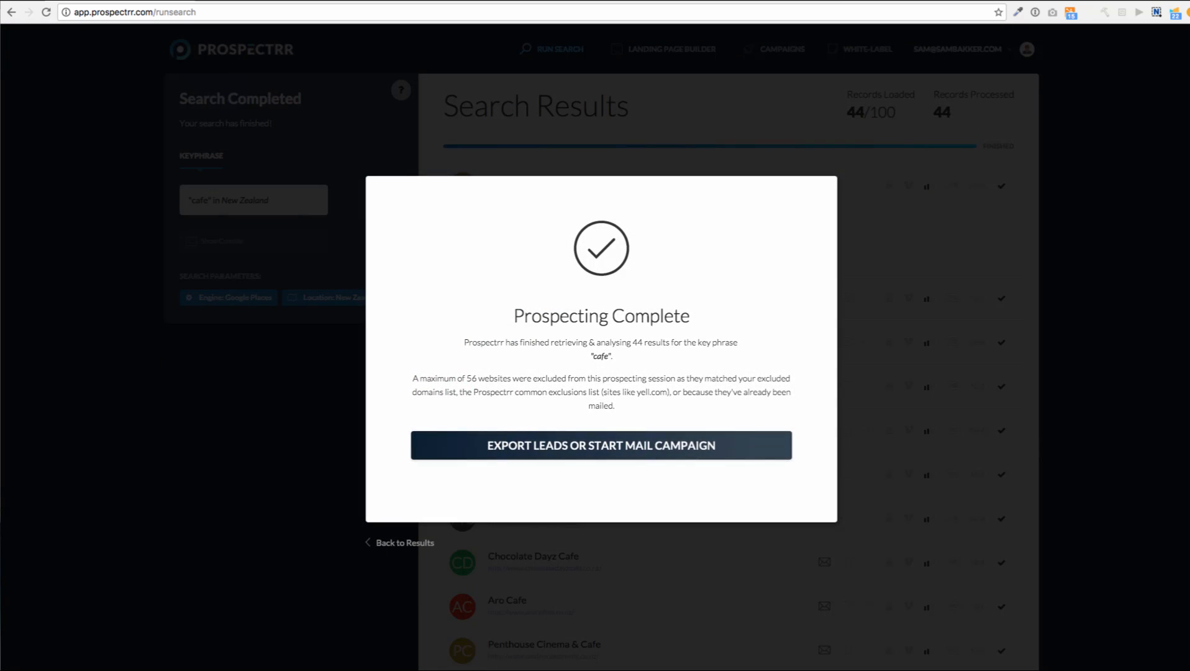
# Export the cafe leads with the Email Contacts filter on as a CSV file
pyautogui.click(497, 451)
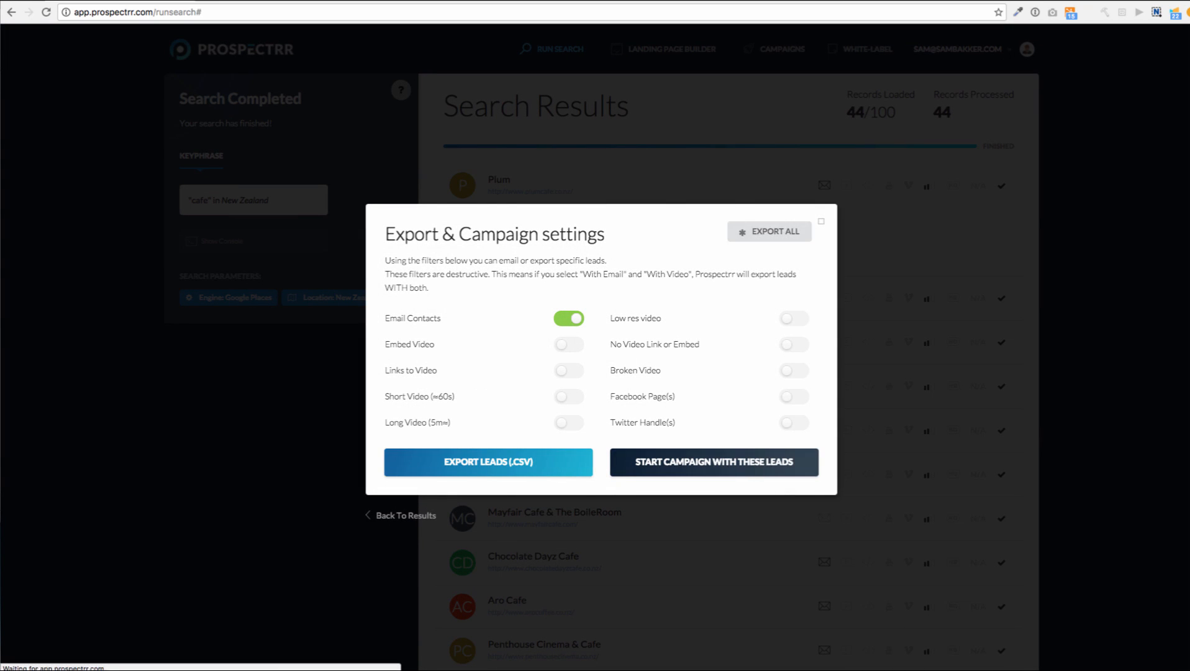
pyautogui.click(488, 461)
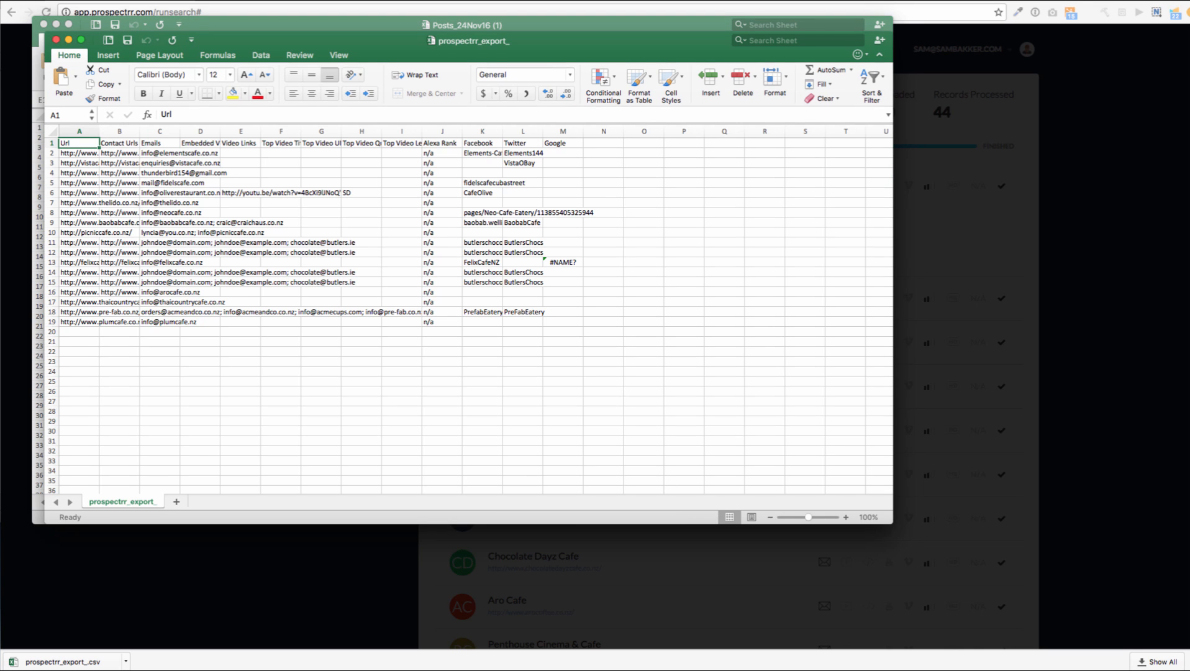
# Widen column A of the exported leads sheet to show full URLs, then leave Excel
pyautogui.scroll(-1, 410, 310)
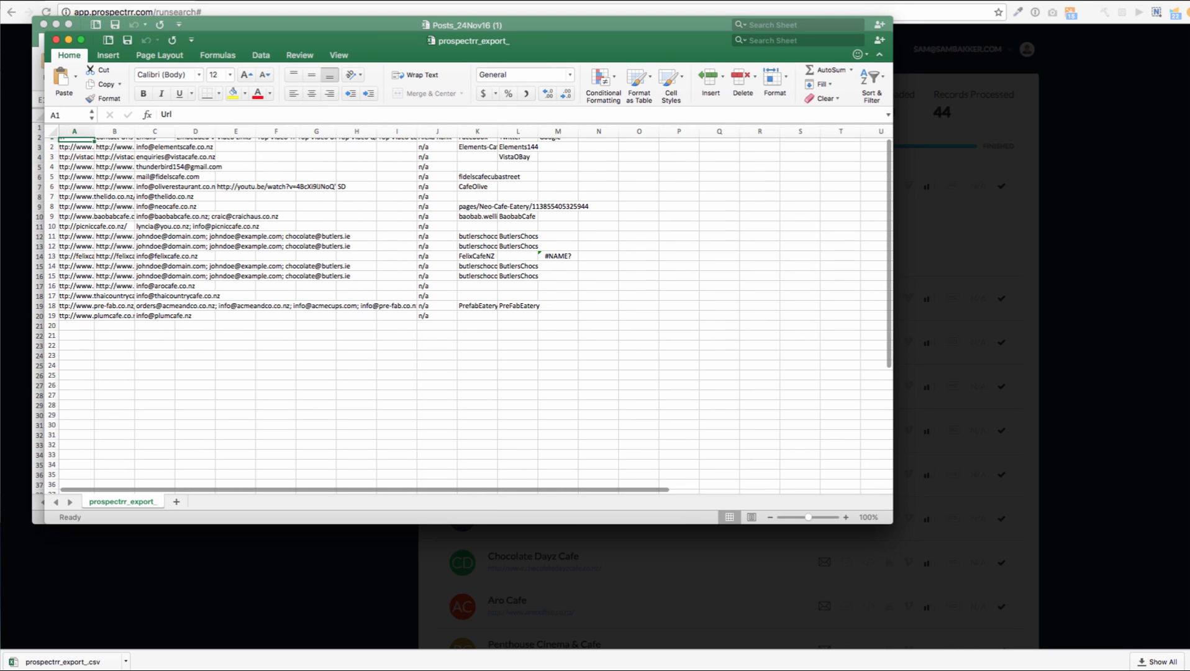
pyautogui.moveTo(95, 131); pyautogui.dragTo(484, 131)
pyautogui.scroll(1, 167, 248)
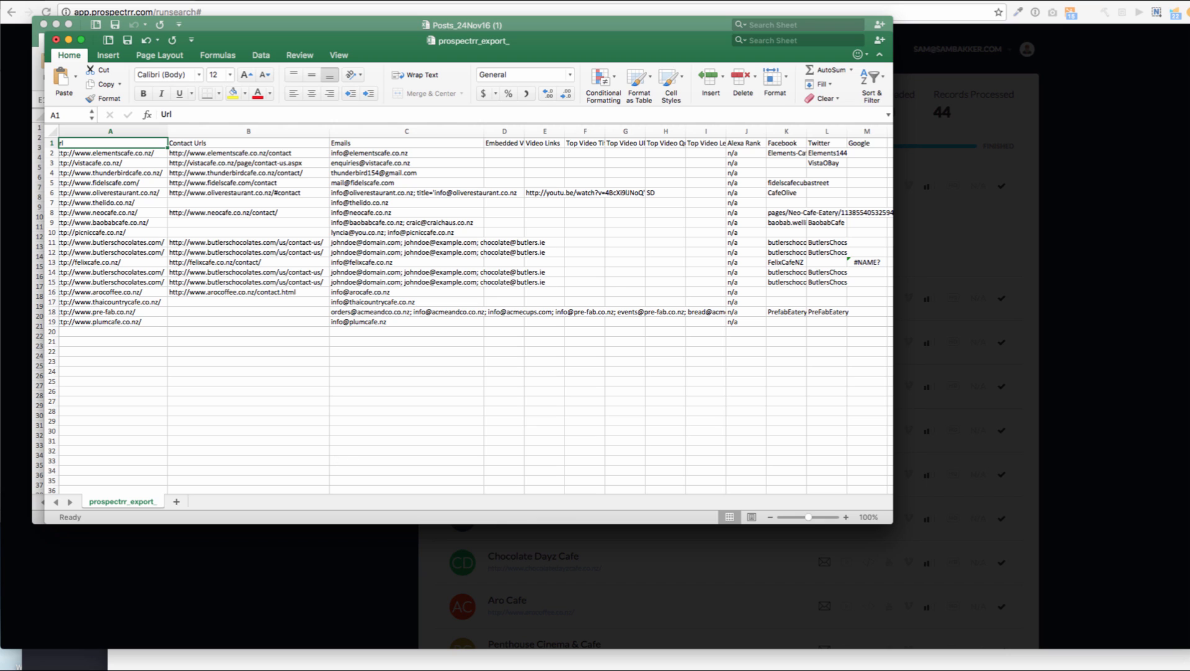
pyautogui.press('super+tab')
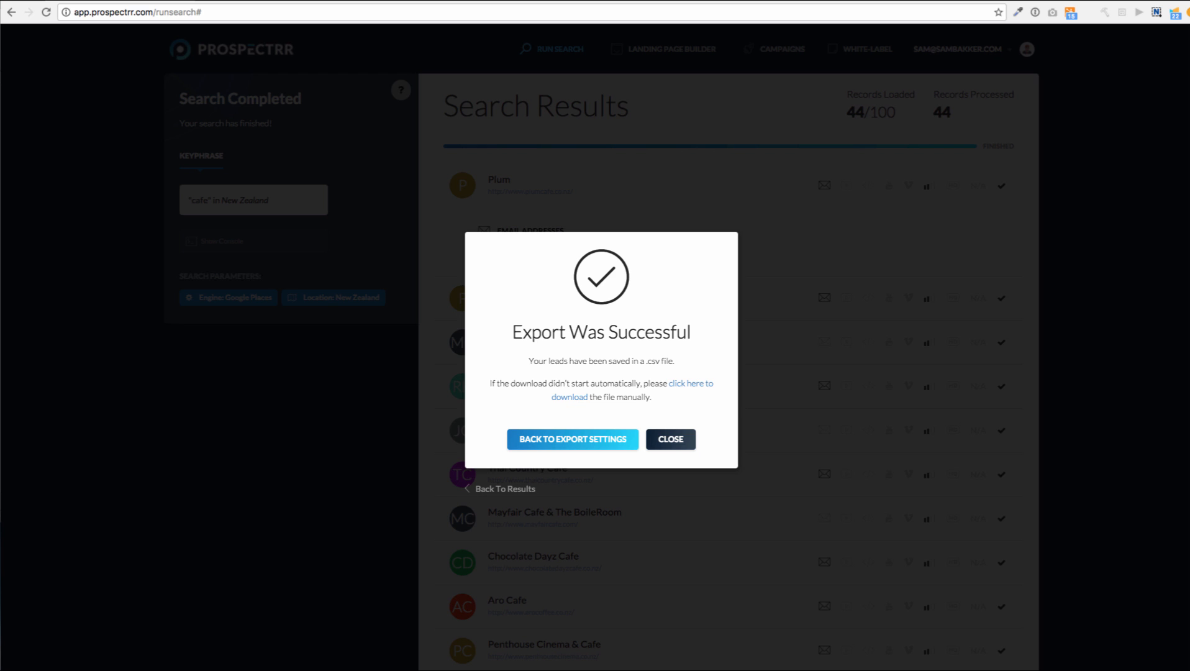
# Dismiss the export confirmation, check the empty Campaigns page, then return to Run Search
pyautogui.click(671, 439)
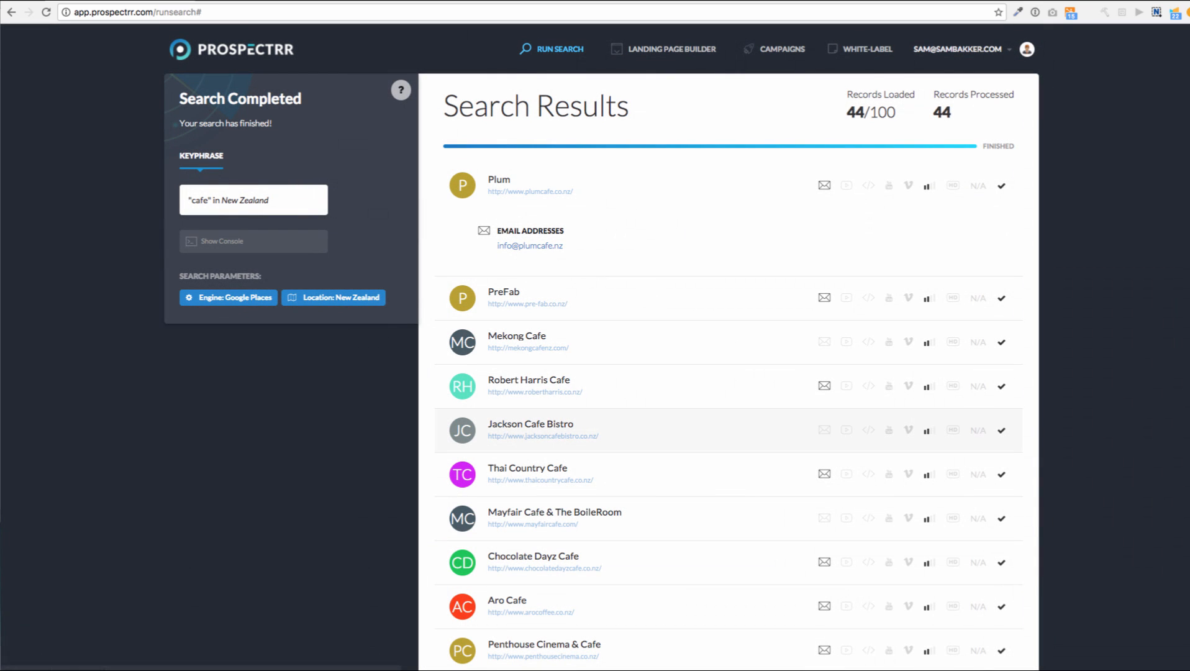
pyautogui.scroll(-1, 726, 373)
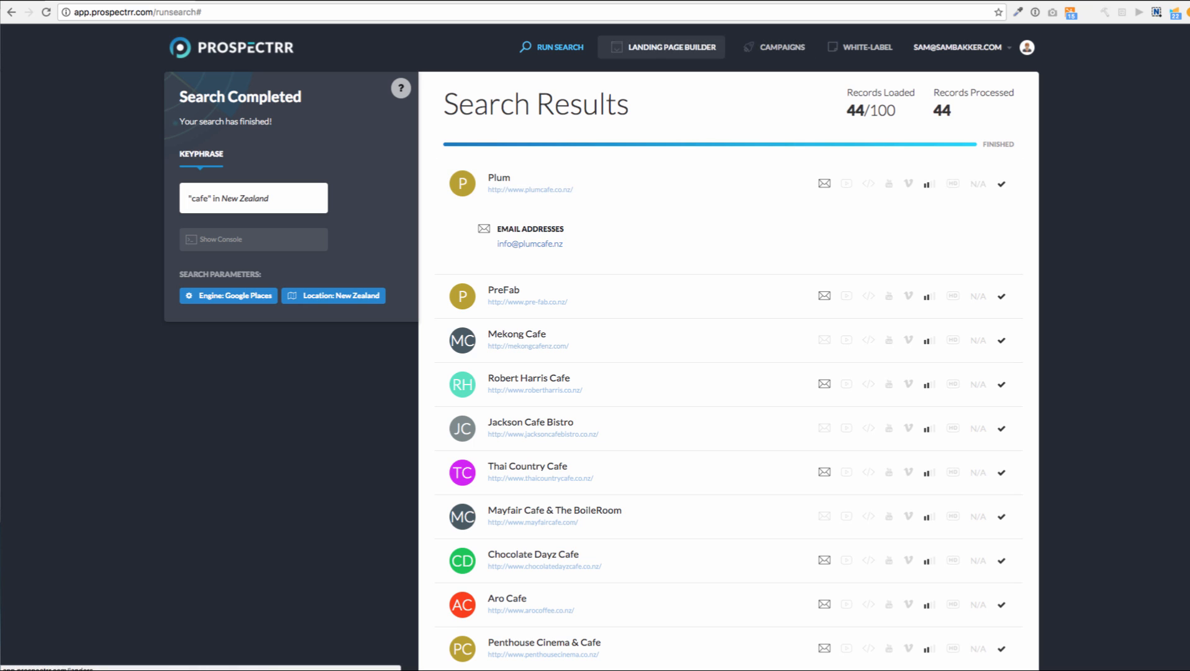
pyautogui.click(782, 47)
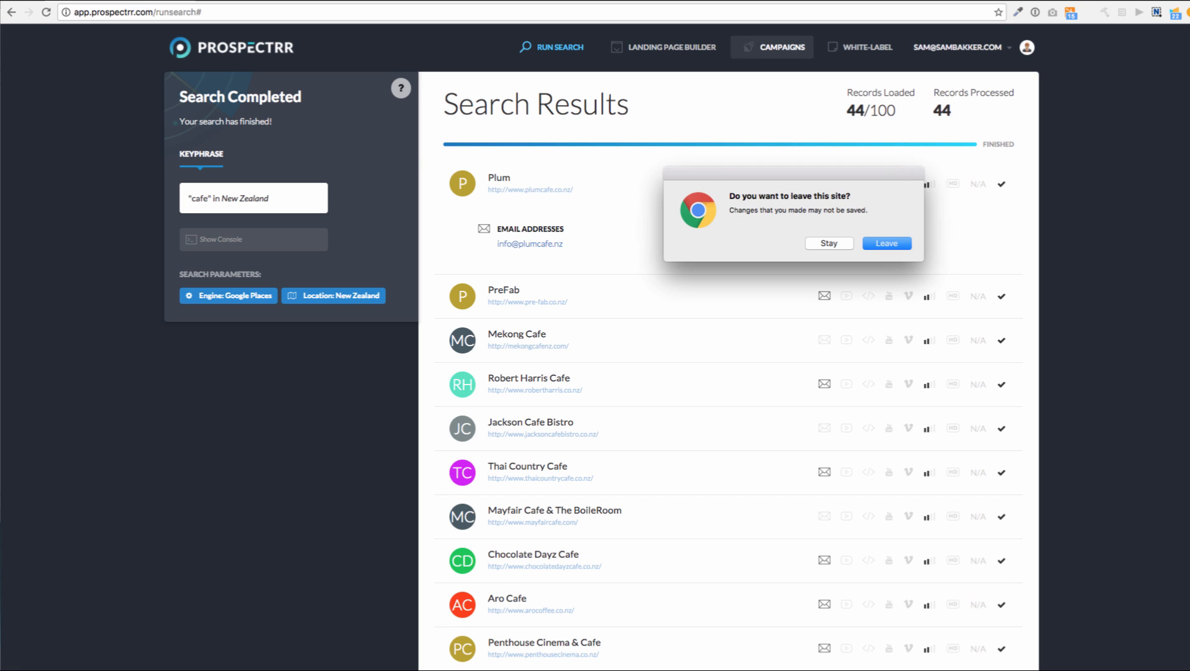
pyautogui.press('Return')
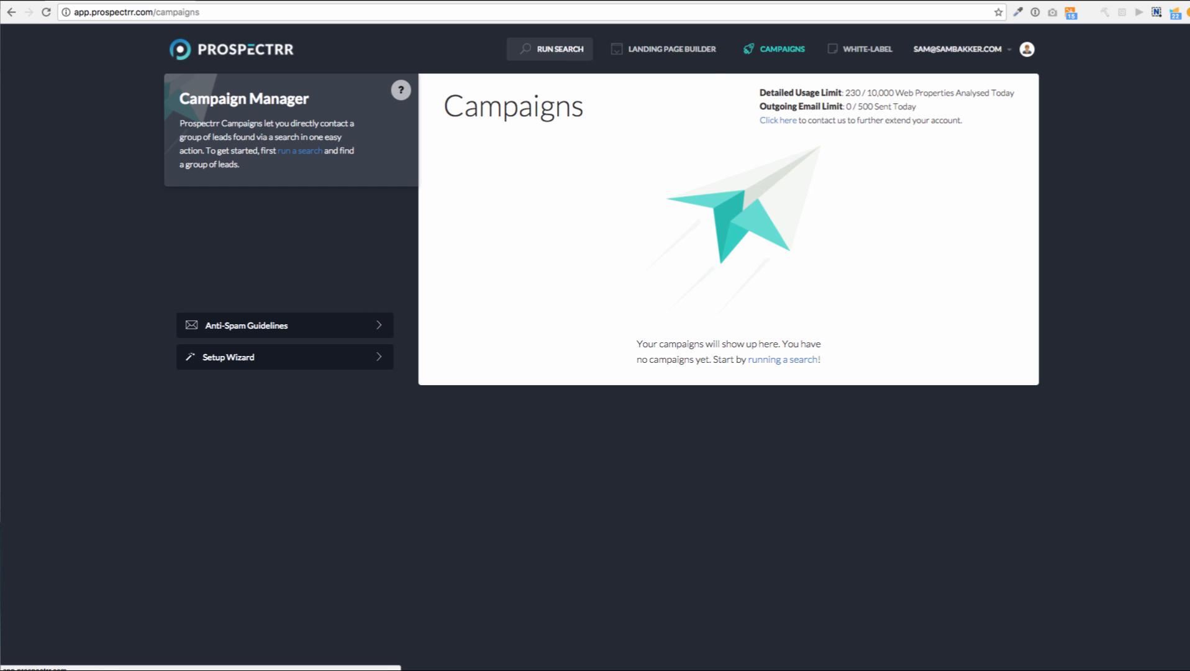
pyautogui.click(553, 49)
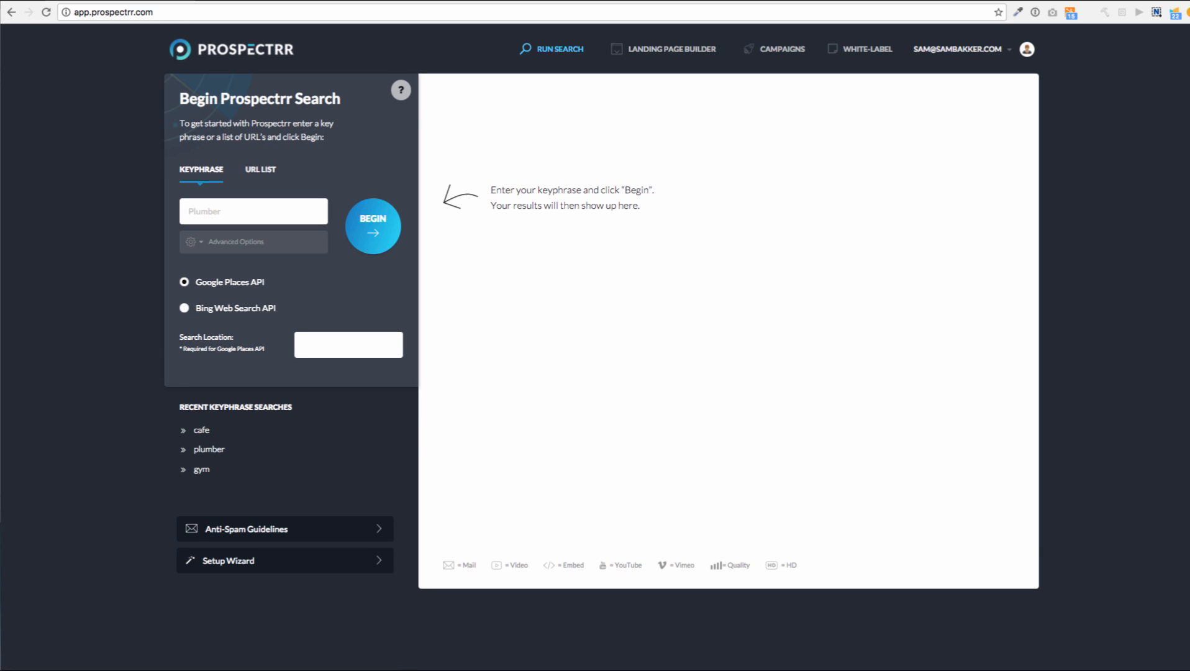
pyautogui.click(261, 169)
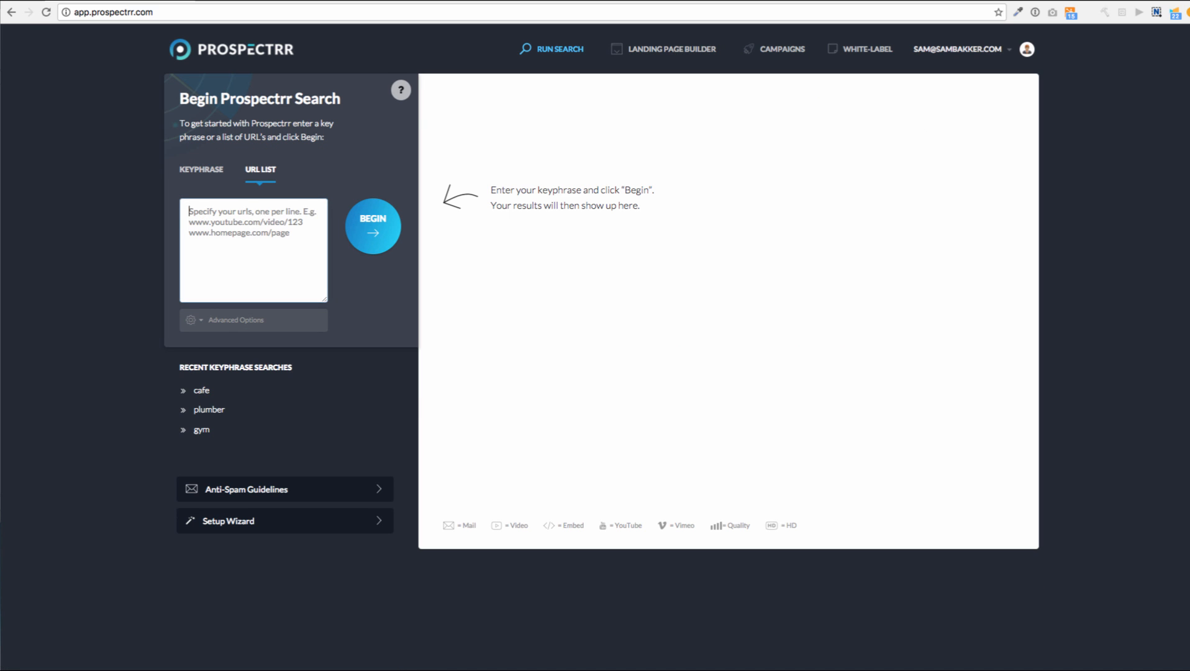
pyautogui.write('http://health')
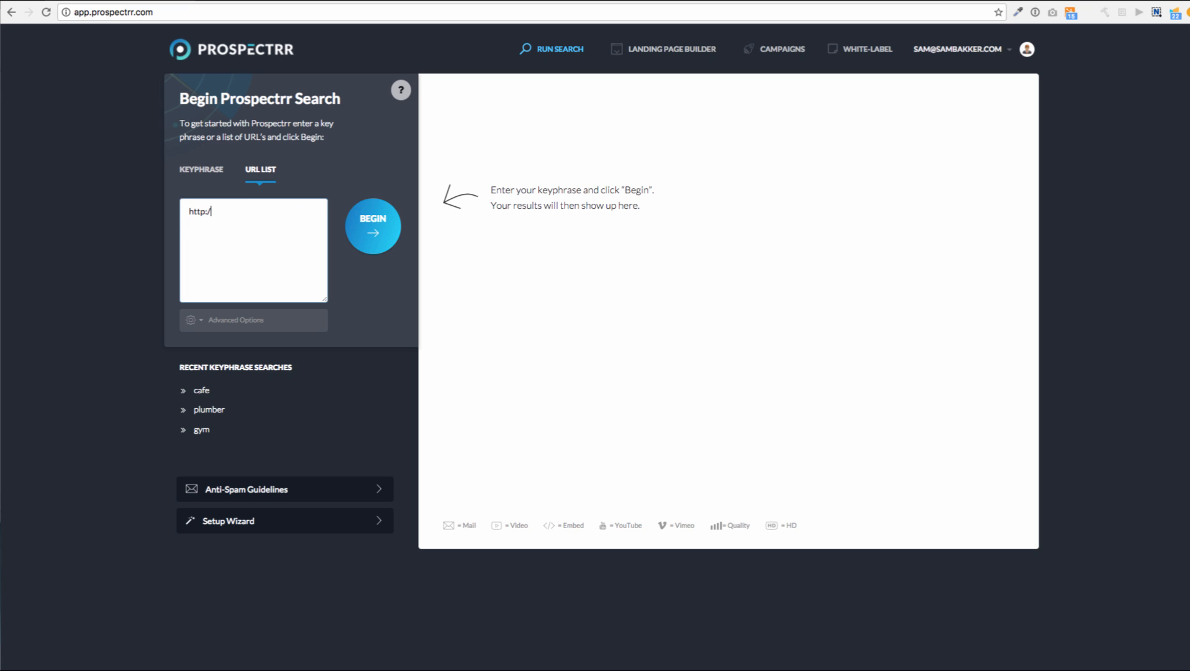
pyautogui.write('y.co.nz')
pyautogui.click(373, 226)
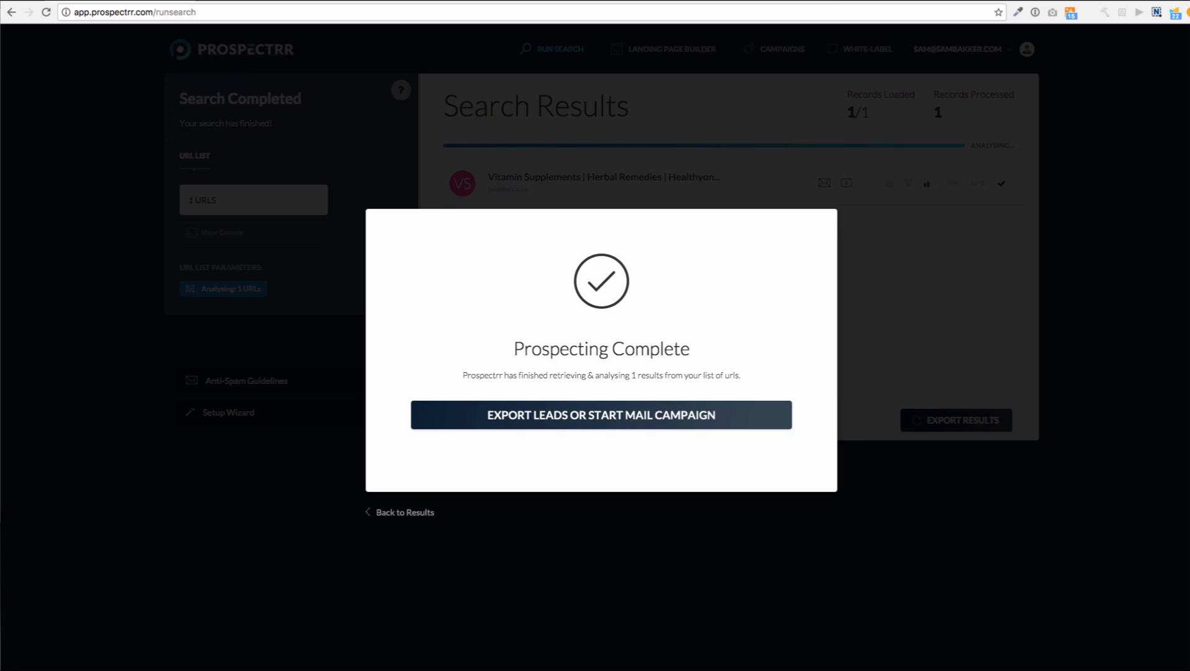
pyautogui.press('Escape')
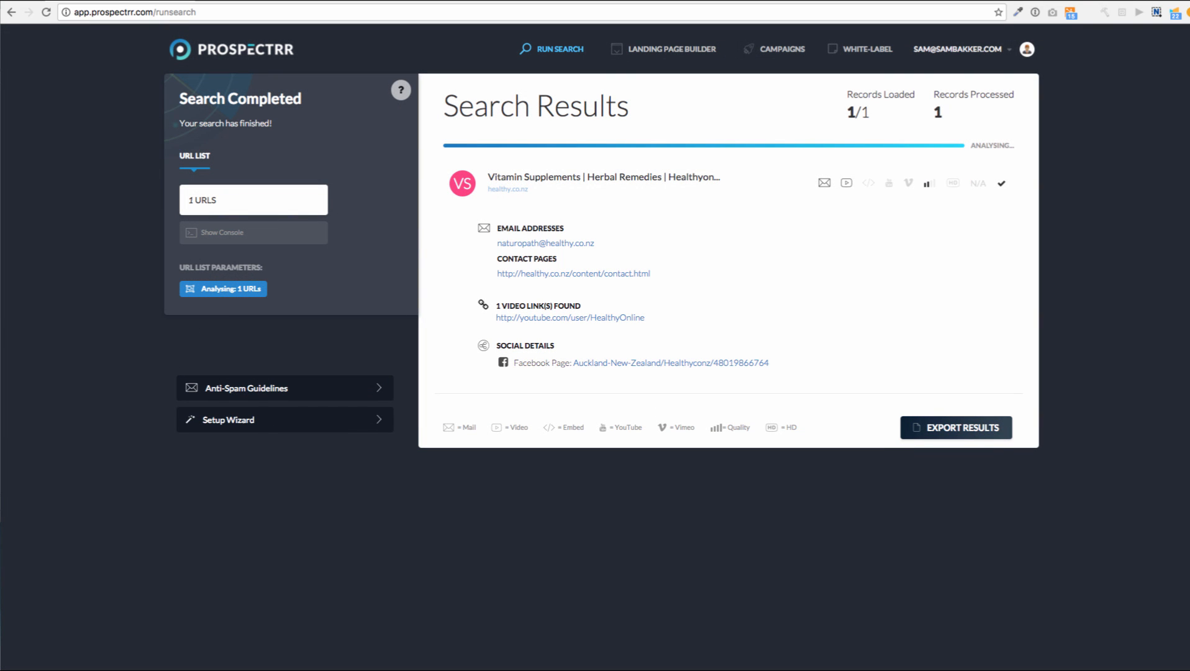
pyautogui.click(570, 317)
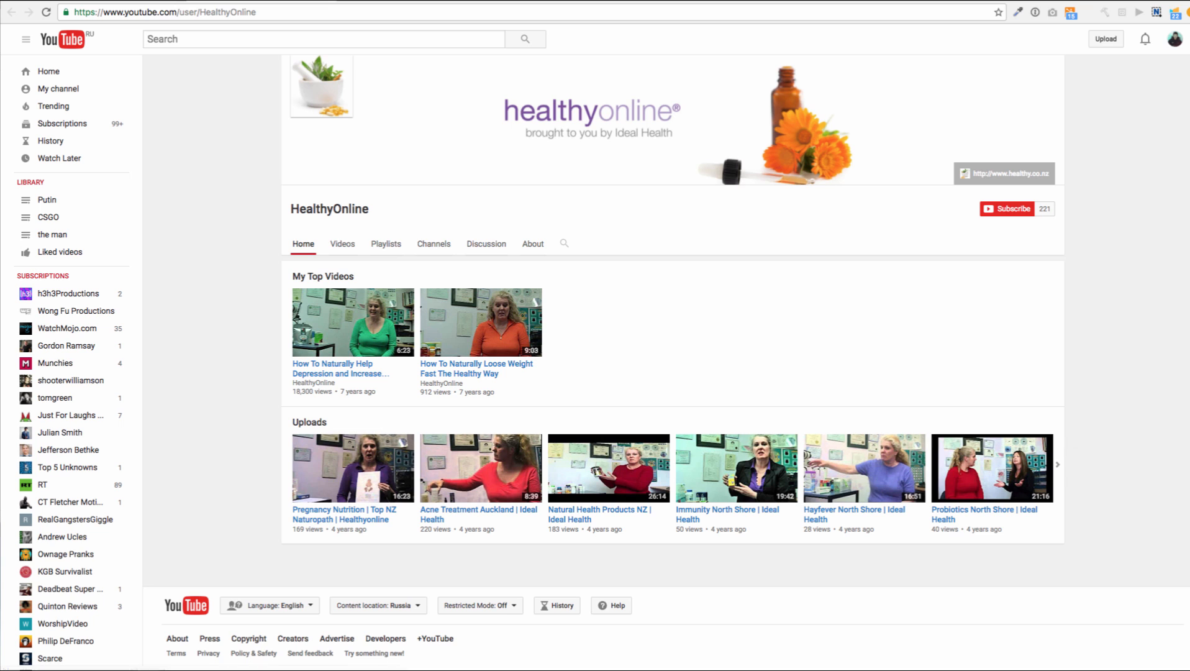
# Browse the HealthyOnline uploads and Videos tab, then close YouTube to return to Prospectrr
pyautogui.click(1064, 464)
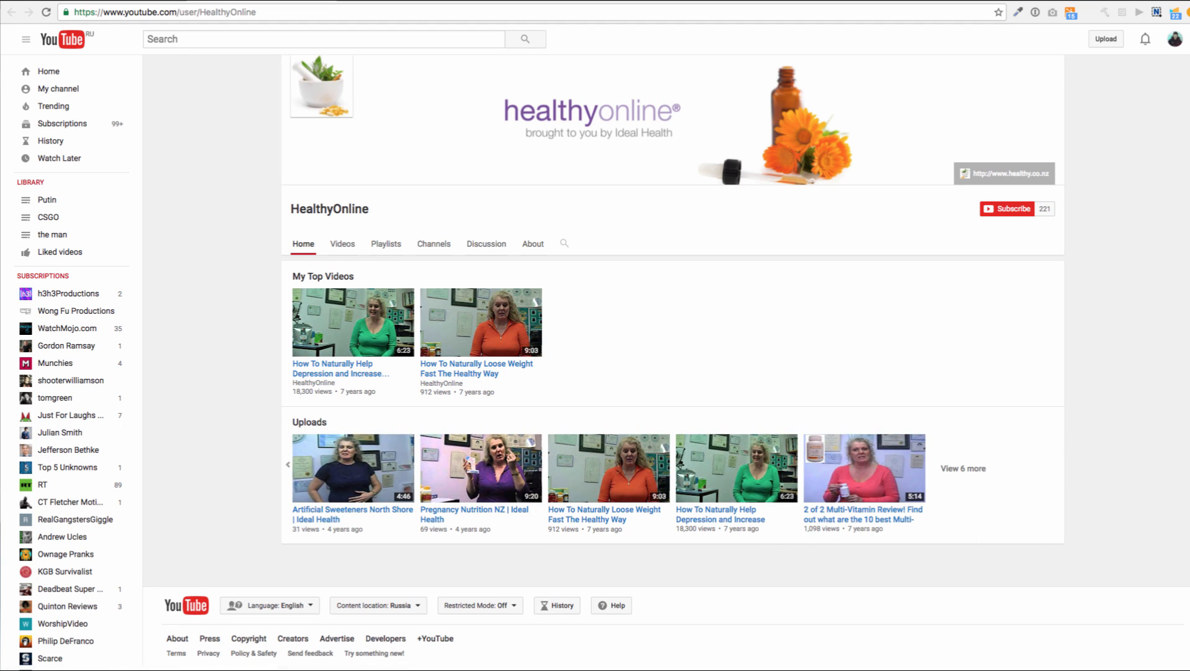
pyautogui.click(342, 243)
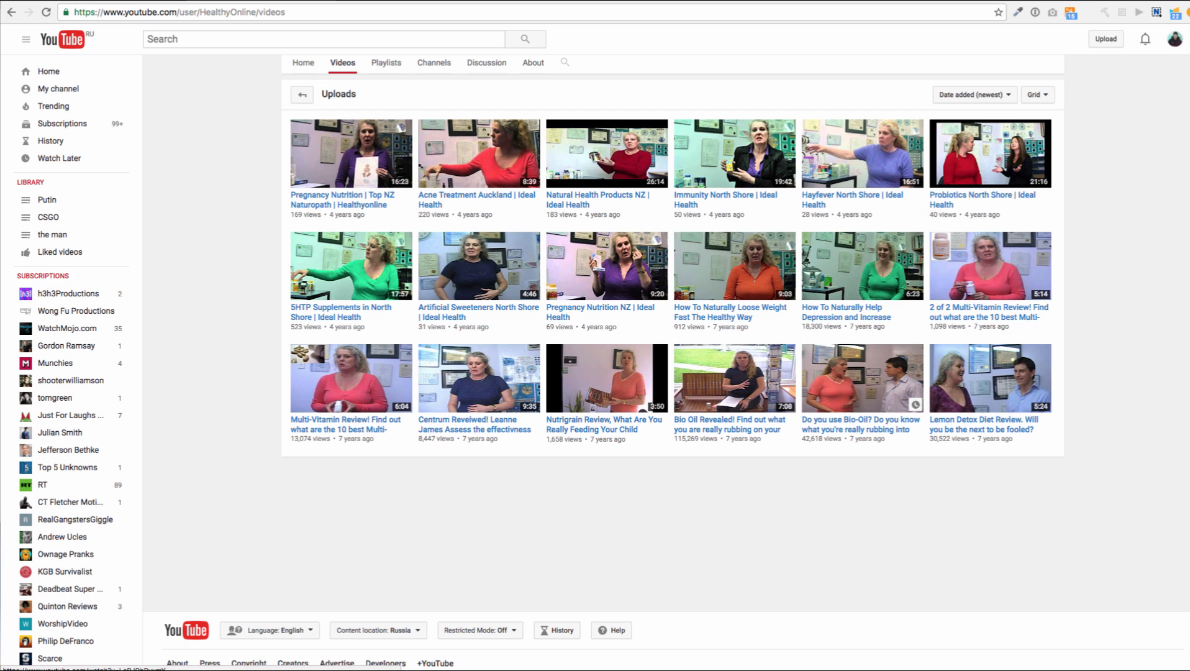
pyautogui.hotkey('ctrl', 'w')
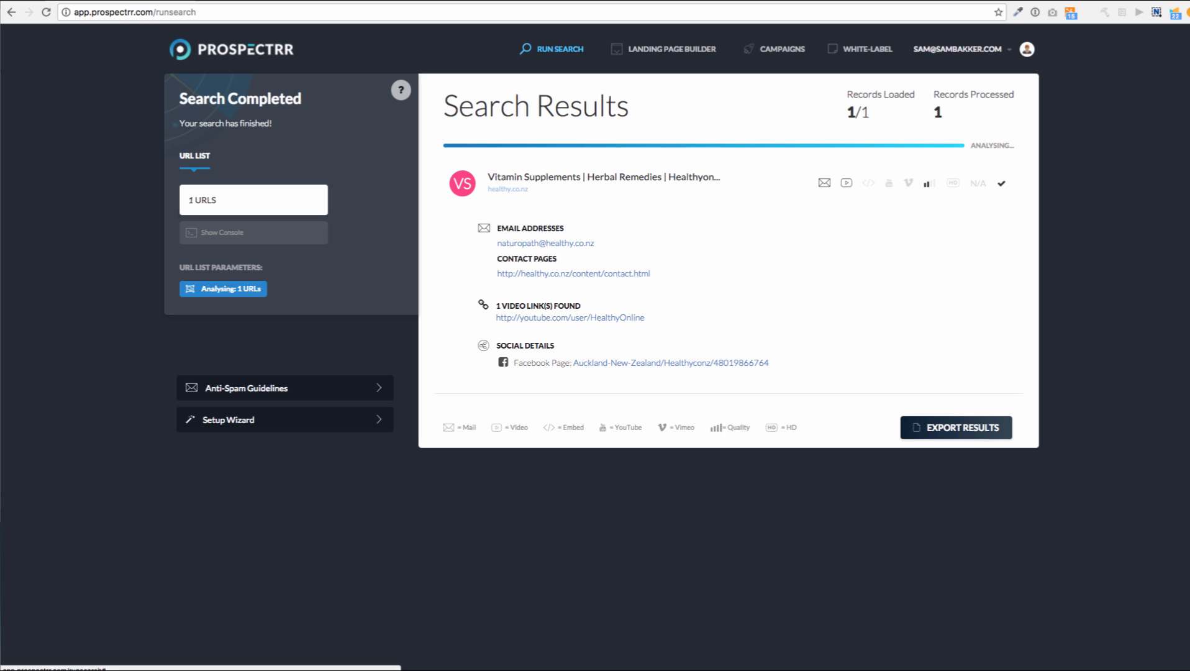
# Open Anti-Spam Guidelines from the left sidebar
pyautogui.click(247, 388)
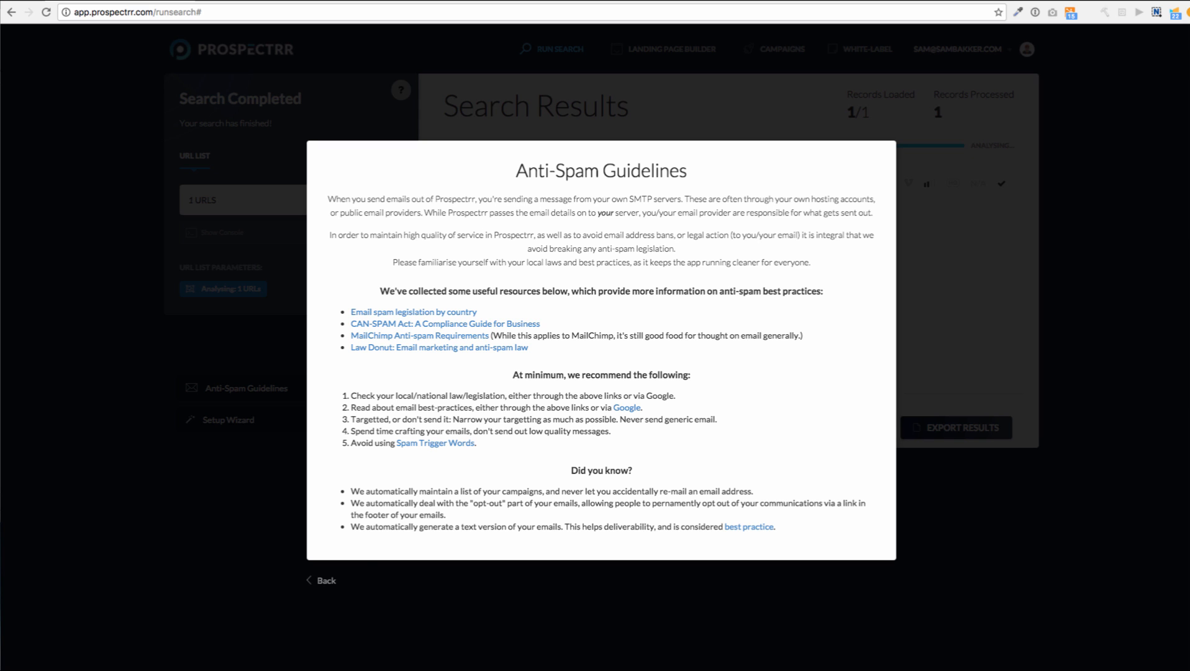
# Close the Anti-Spam Guidelines with Back and reload the Prospectrr page
pyautogui.click(321, 580)
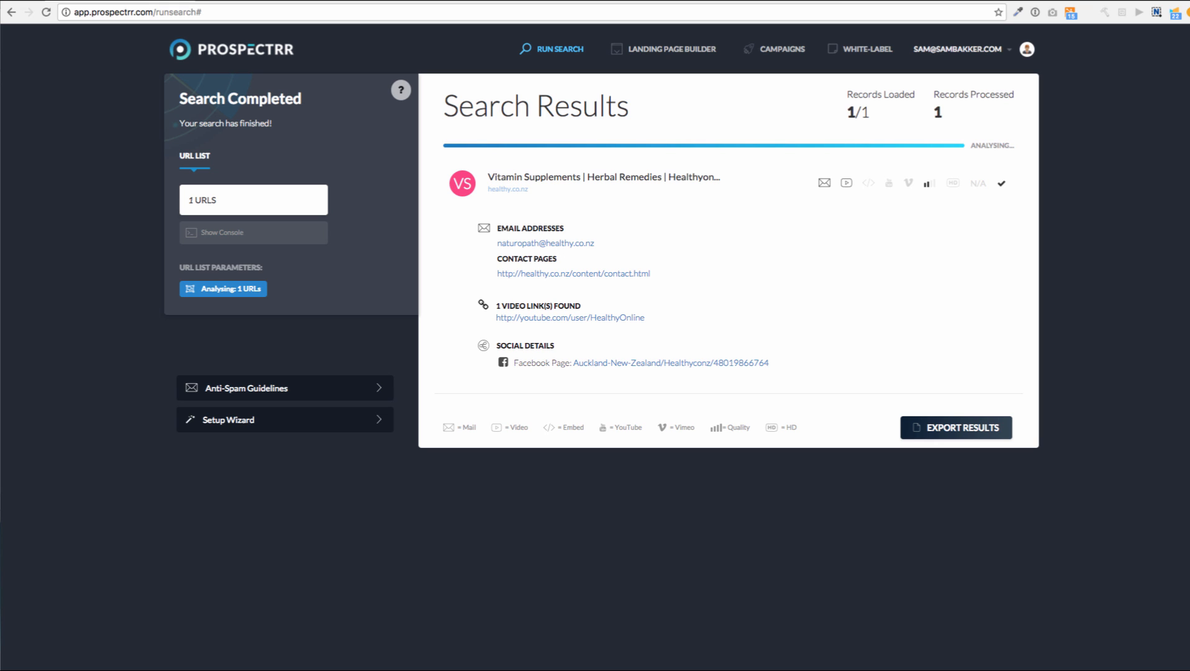
pyautogui.press('super+r')
# Confirm the reload, review and collapse Advanced Options, and enter 'australia' as the search location
pyautogui.press('Return')
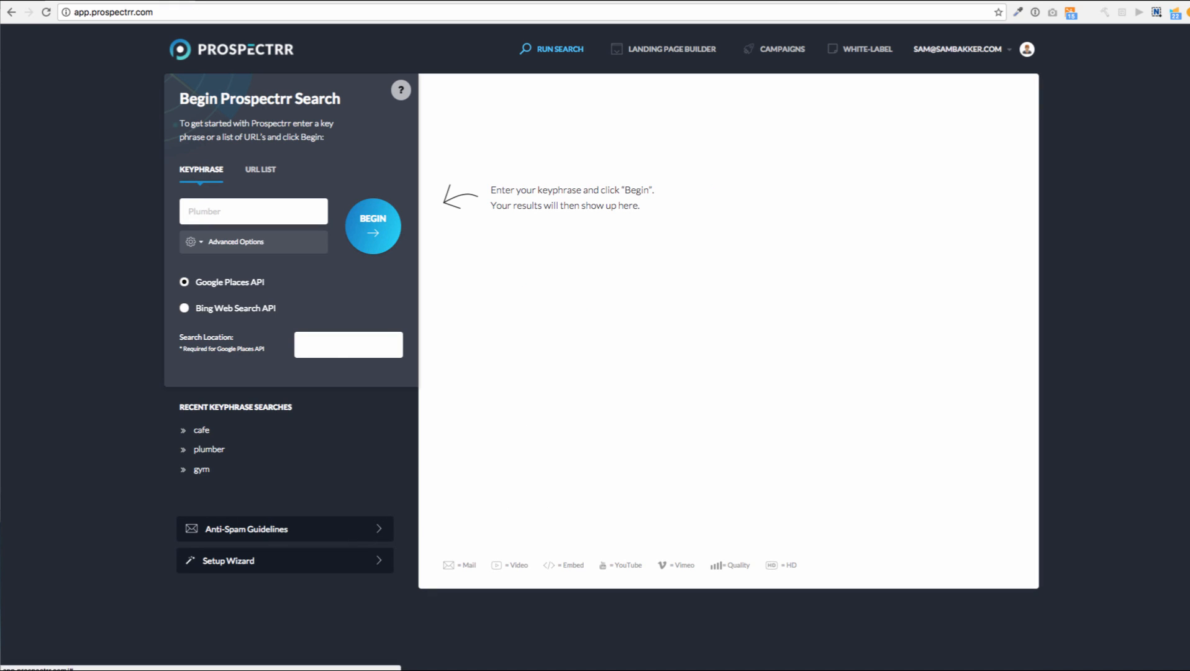
pyautogui.scroll(-2, 601, 348)
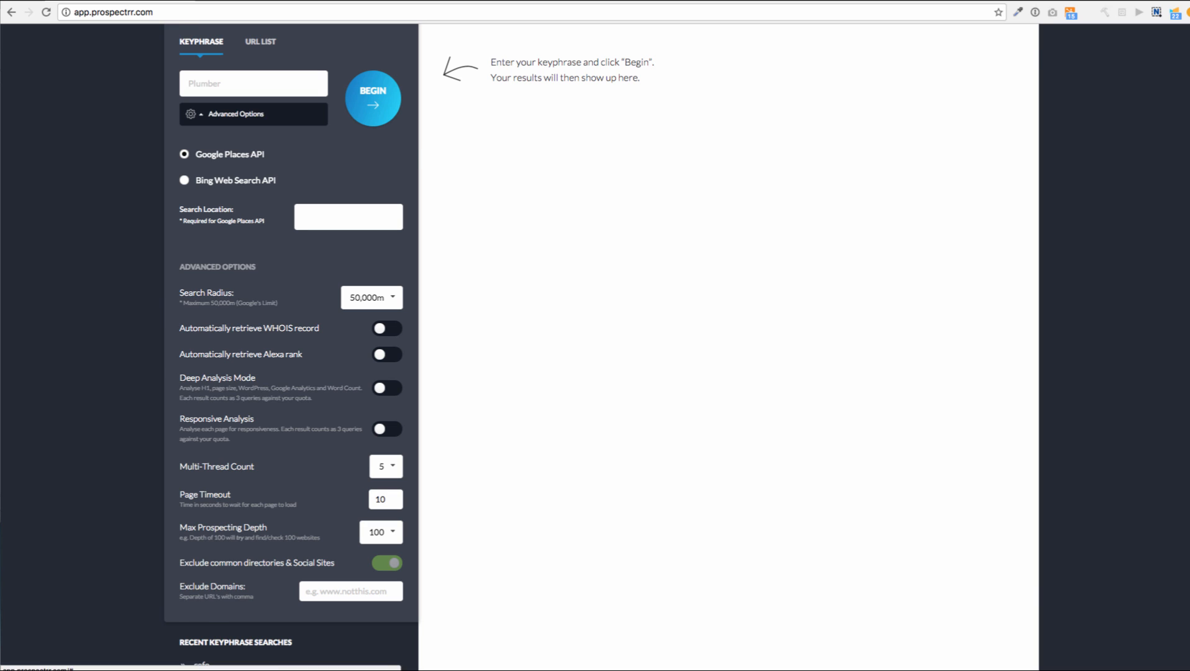
pyautogui.click(236, 113)
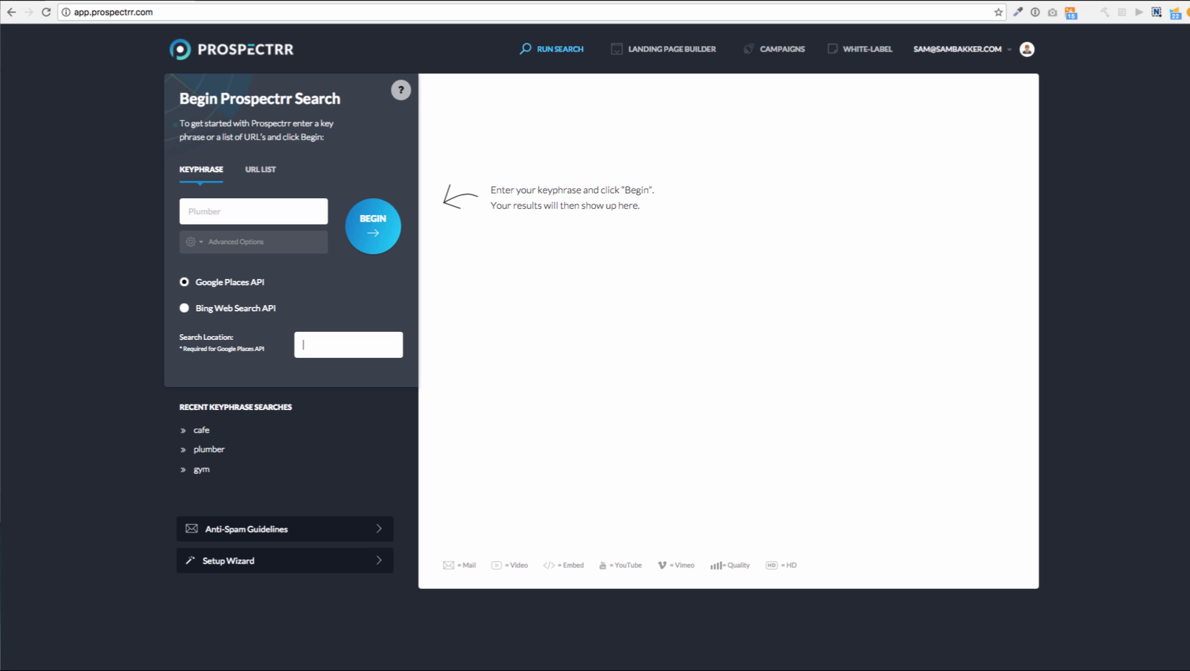
pyautogui.write('australia')
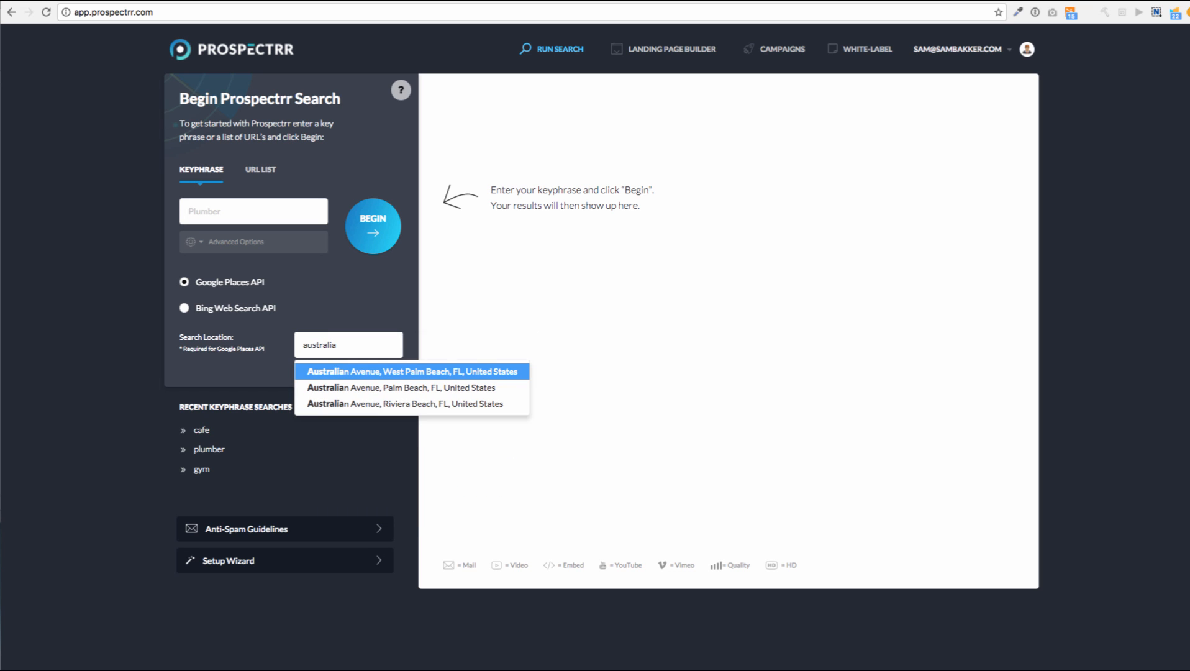
# Accept 'australia' as location, enter keyphrase 'lawyer', and choose Bing Web Search API
pyautogui.press('Return')
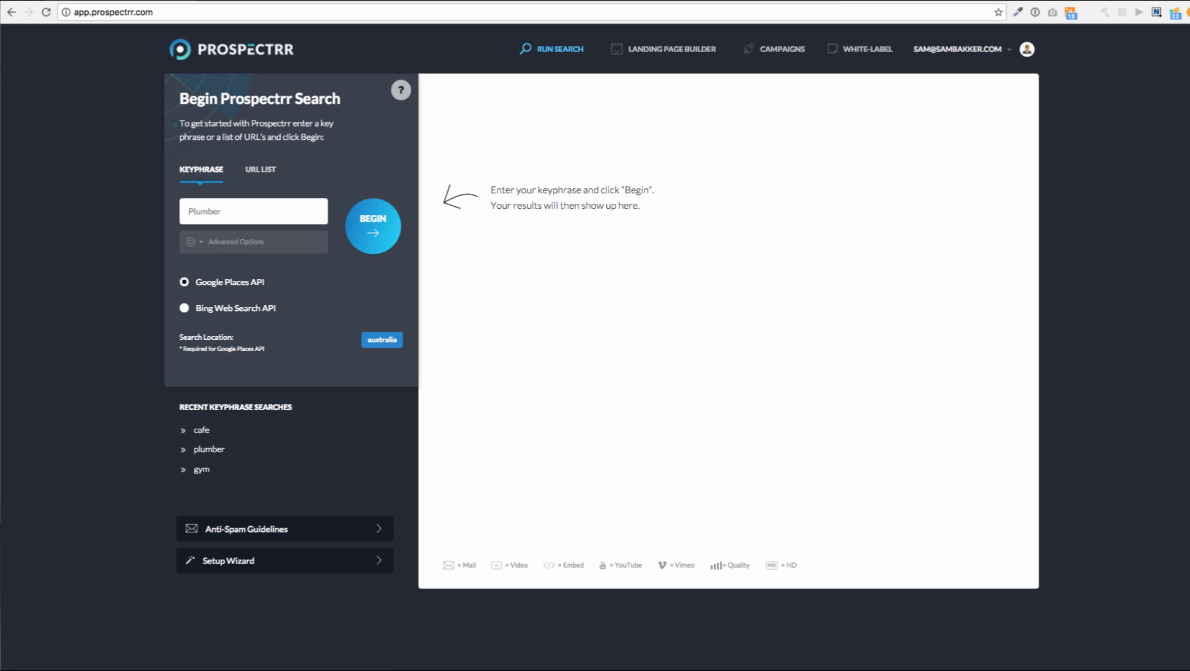
pyautogui.write('lawyer')
pyautogui.click(184, 308)
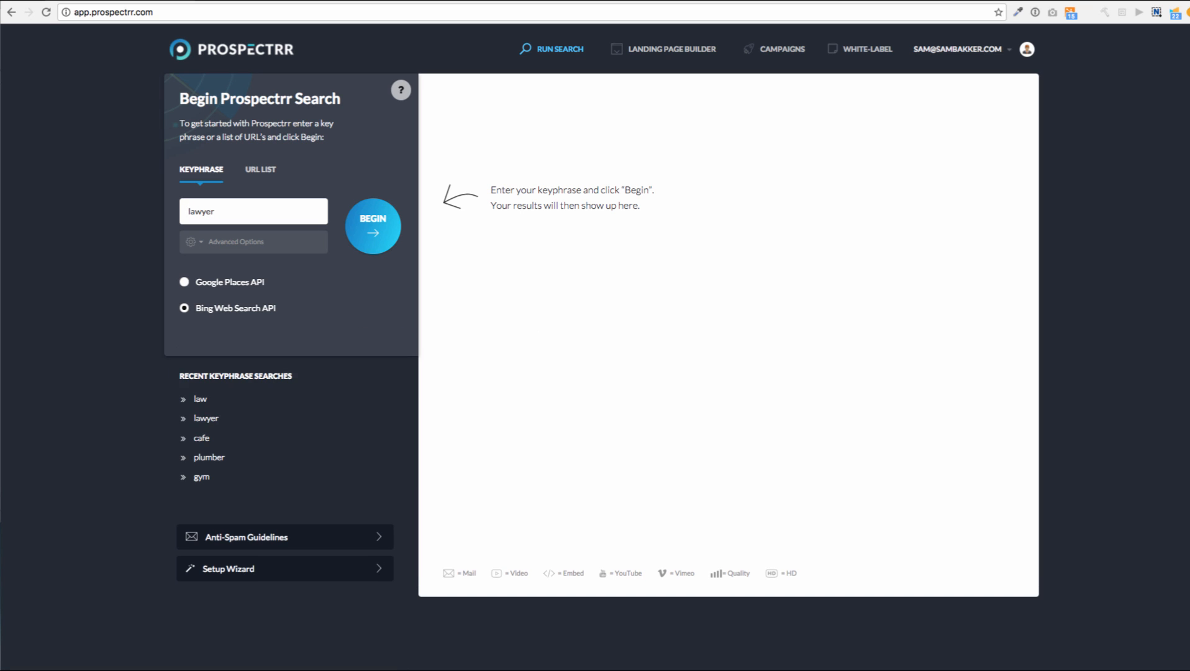
# Run the 'lawyer australia' search and load more results with Show More
pyautogui.write('australia')
pyautogui.press('Return')
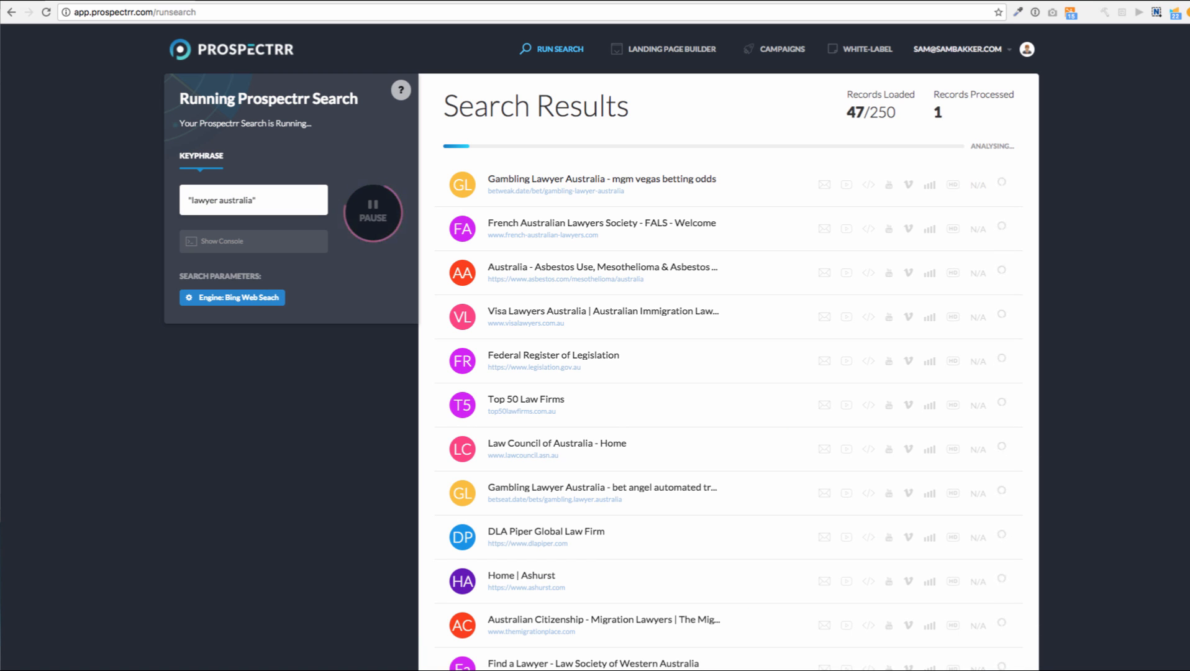
pyautogui.scroll(-3, 595, 347)
pyautogui.scroll(-4, 621, 196)
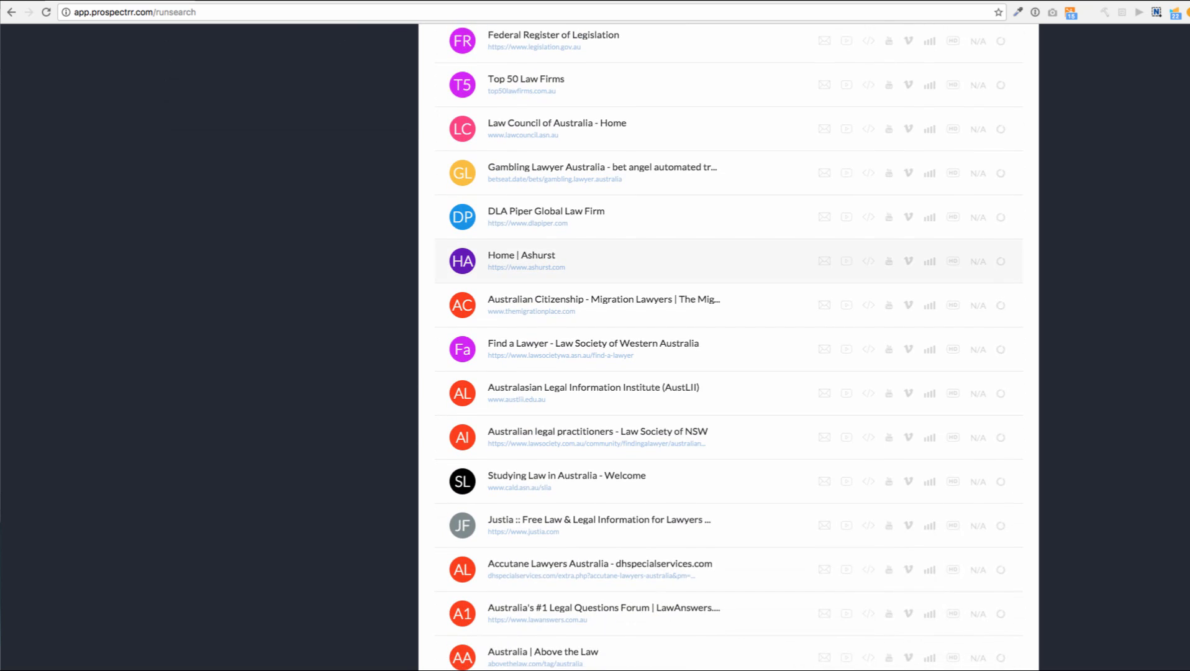
pyautogui.scroll(7, 621, 280)
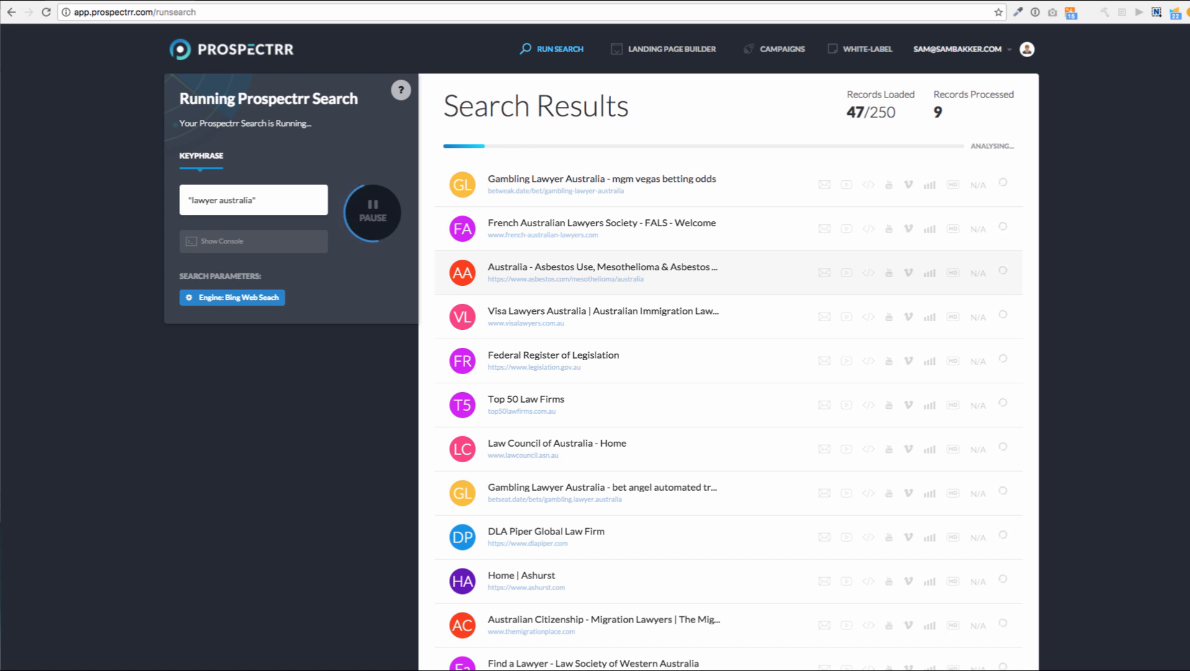
pyautogui.scroll(-8, 727, 348)
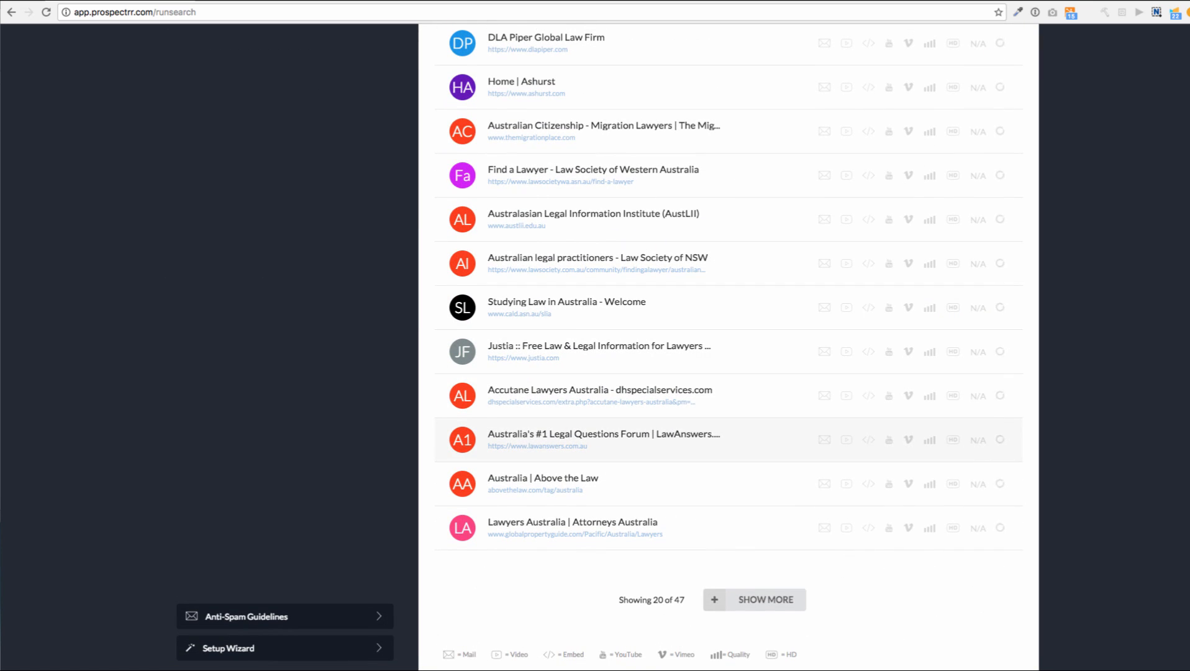
pyautogui.scroll(8, 727, 348)
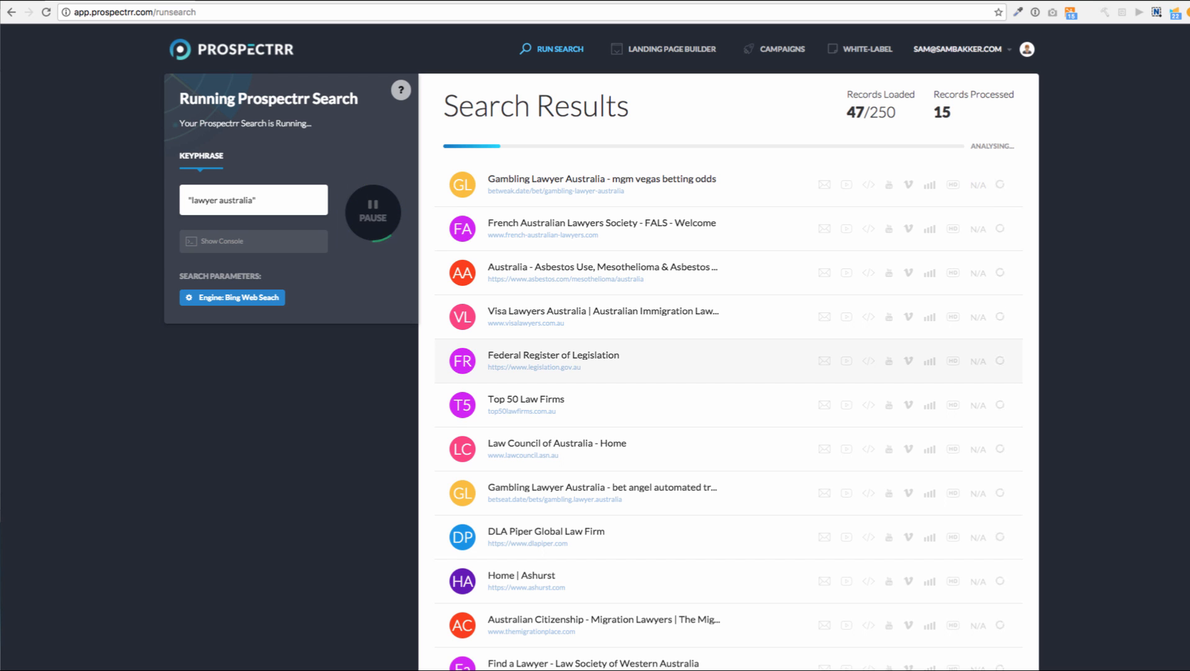
pyautogui.scroll(-5, 602, 348)
pyautogui.scroll(-10, 721, 348)
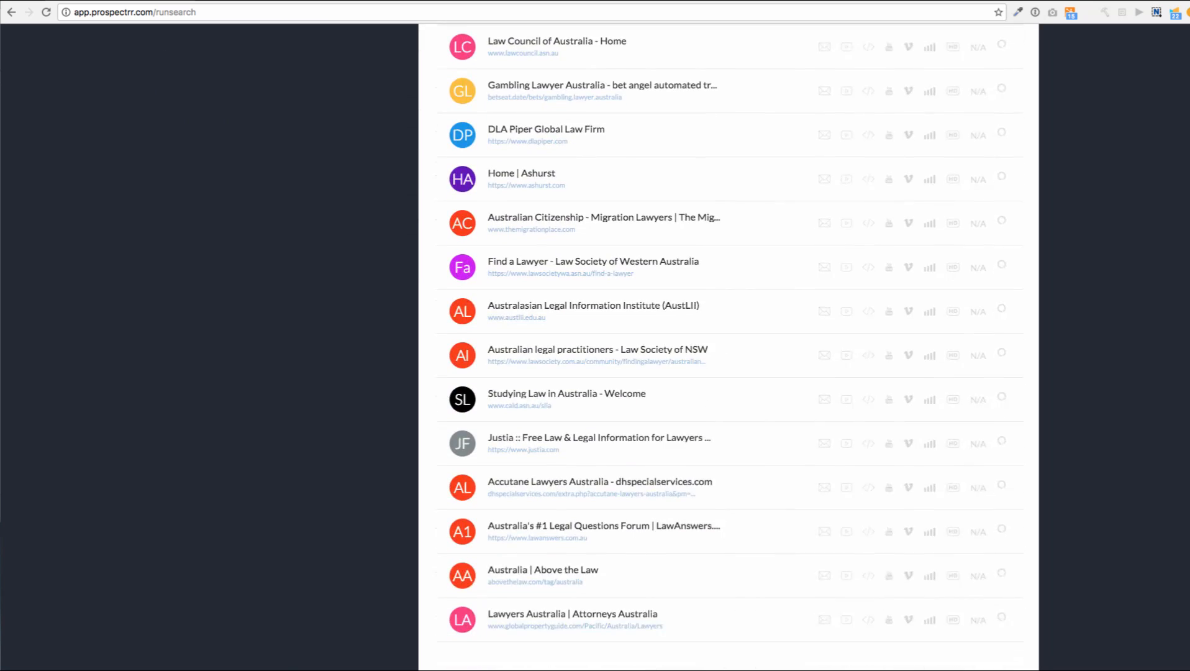
pyautogui.click(755, 599)
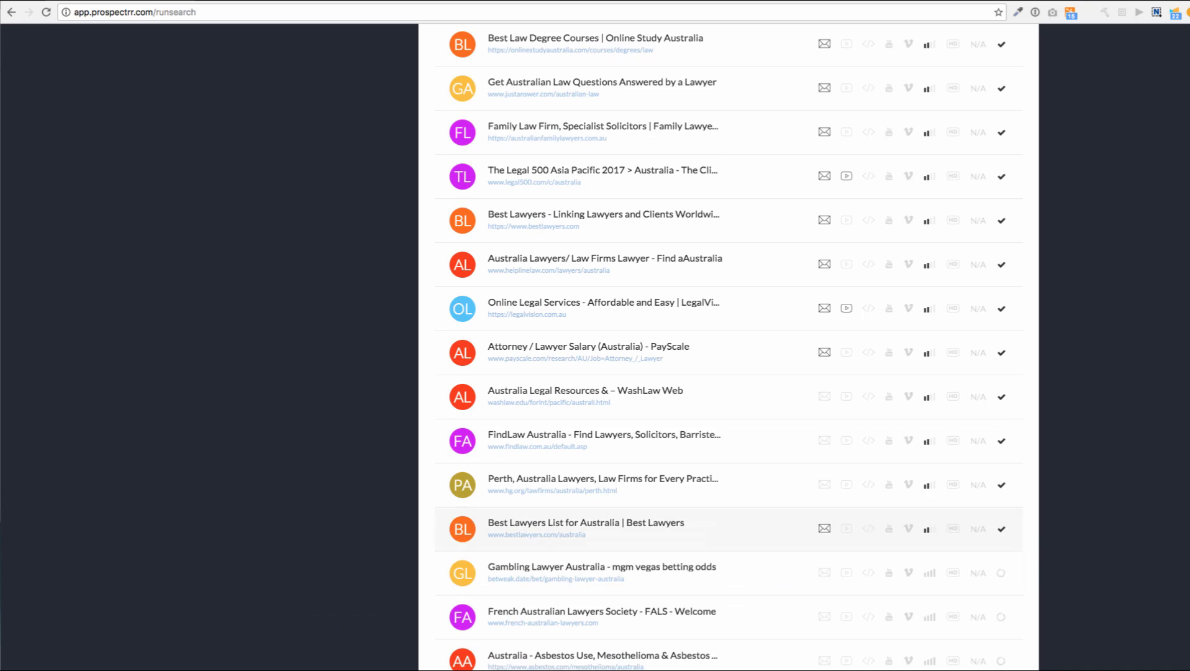
# Expand the Lawyers.com record and bring up link options on its YouTube video link
pyautogui.scroll(-10, 721, 348)
pyautogui.scroll(-7, 721, 348)
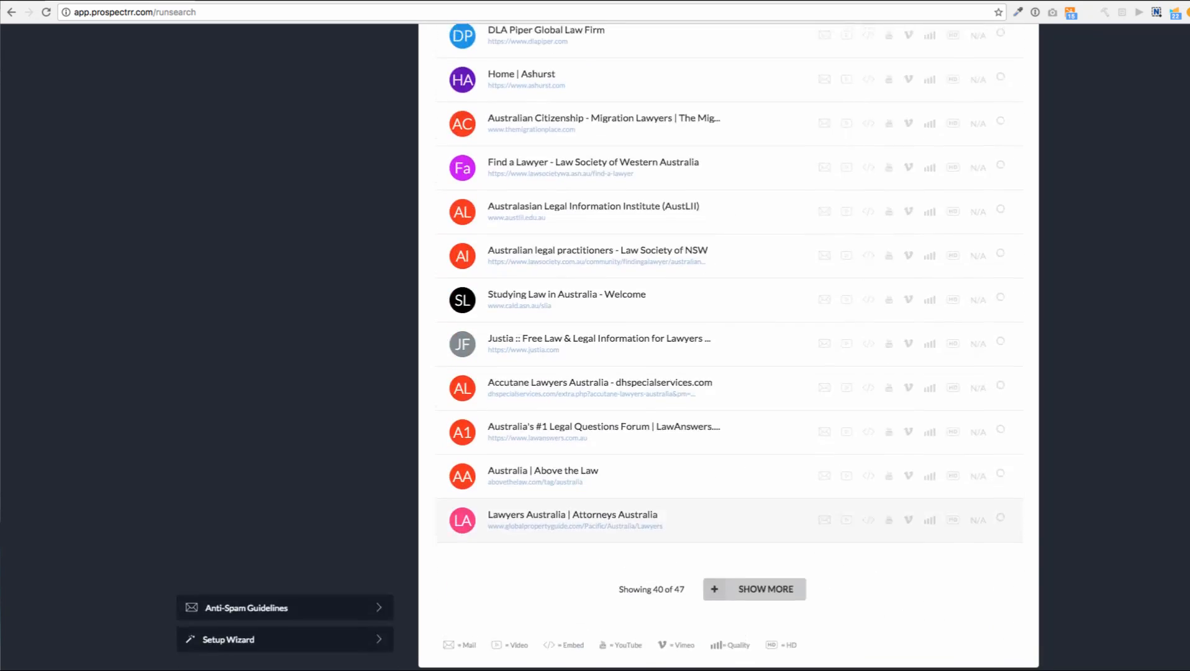
pyautogui.scroll(20, 721, 348)
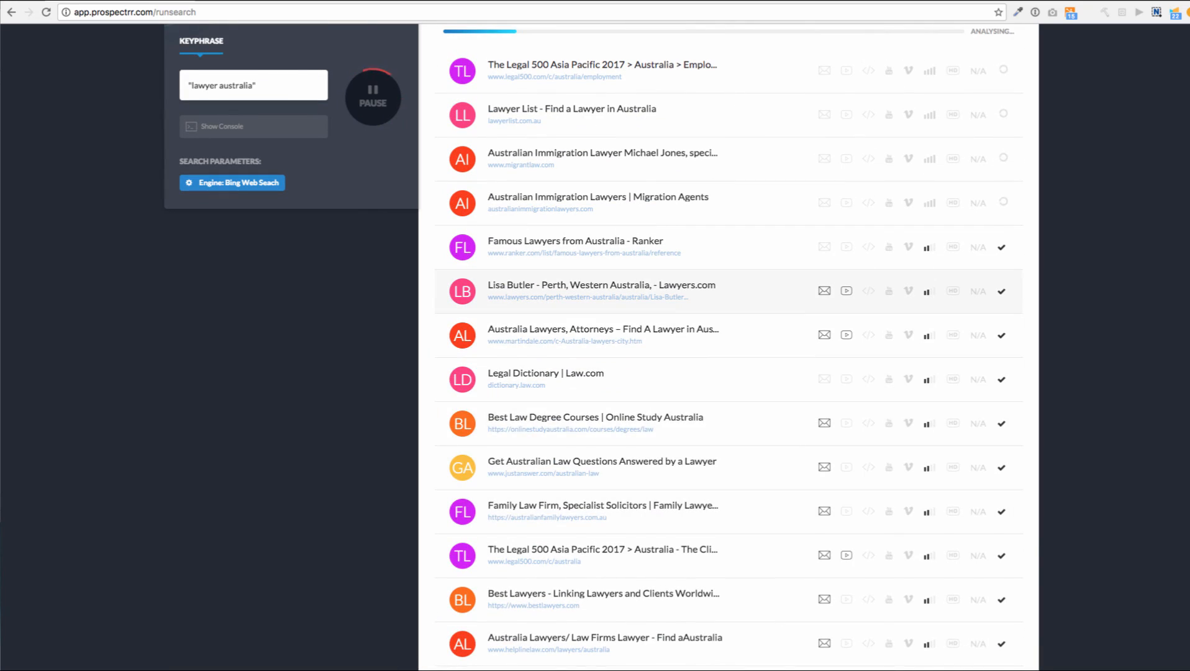
pyautogui.click(602, 290)
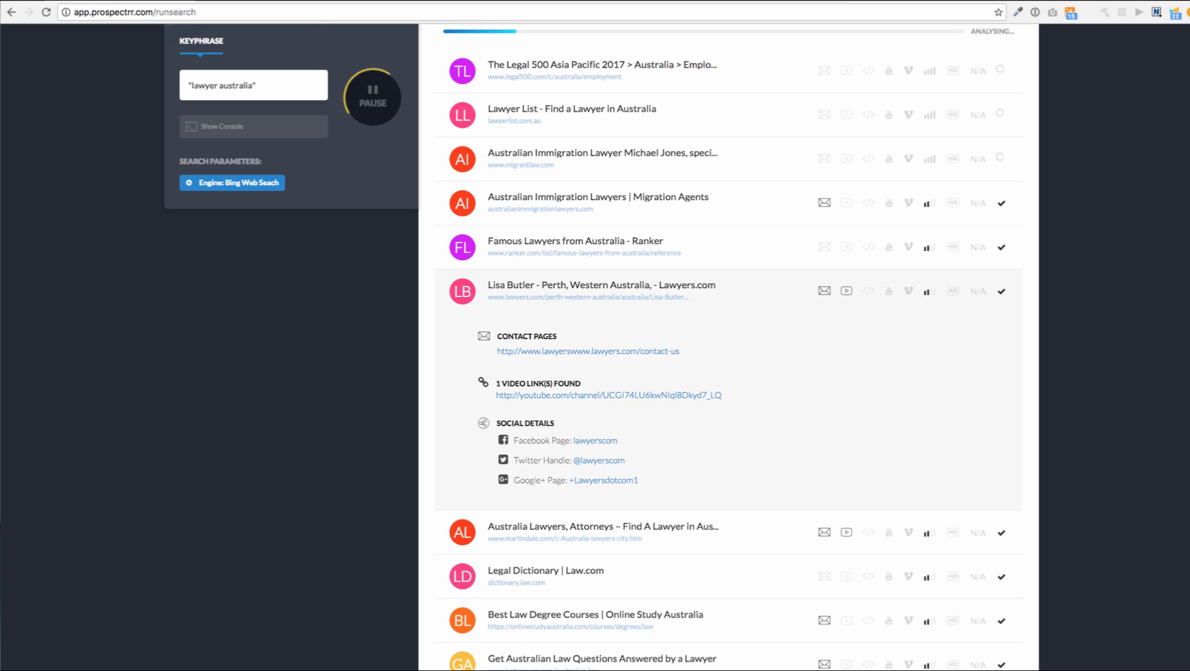
pyautogui.scroll(3, 721, 348)
pyautogui.rightClick(595, 508)
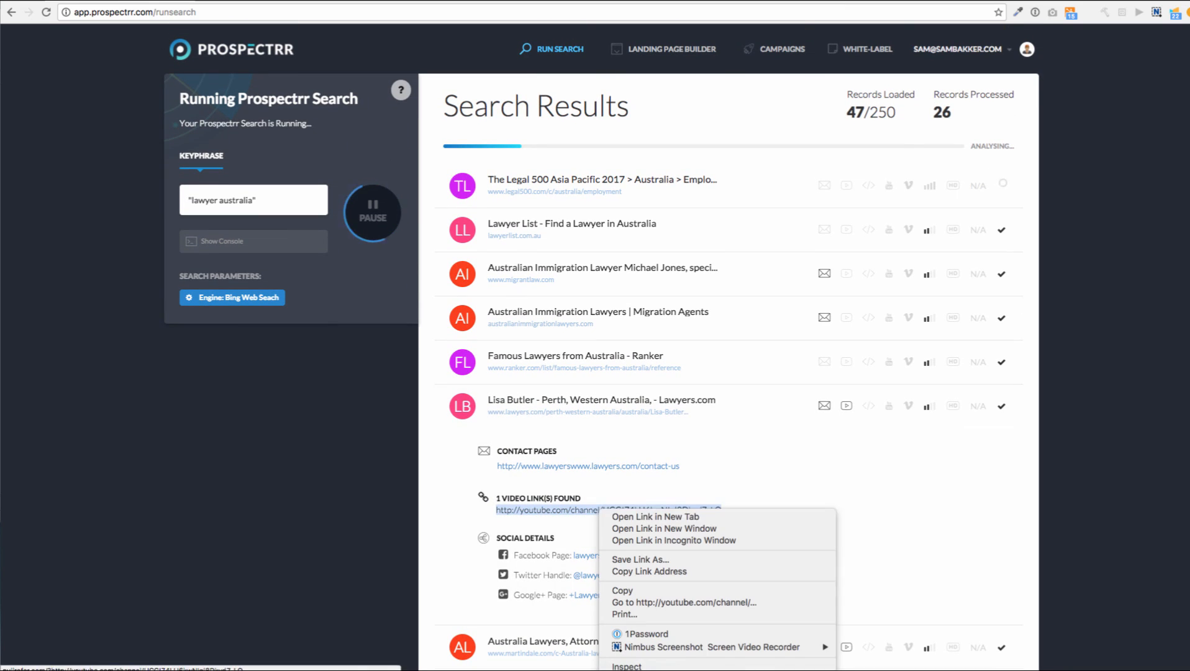
# Open the Lawyers.com YouTube channel in a new tab, look it over, then close it
pyautogui.click(652, 519)
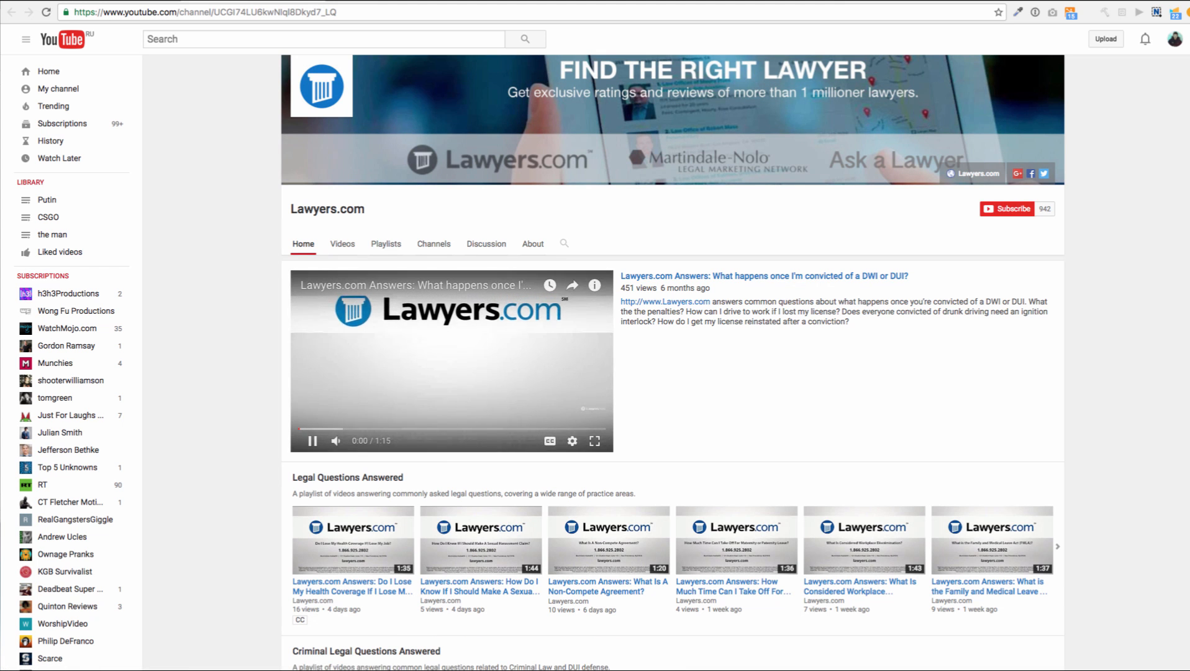
pyautogui.scroll(-3, 673, 360)
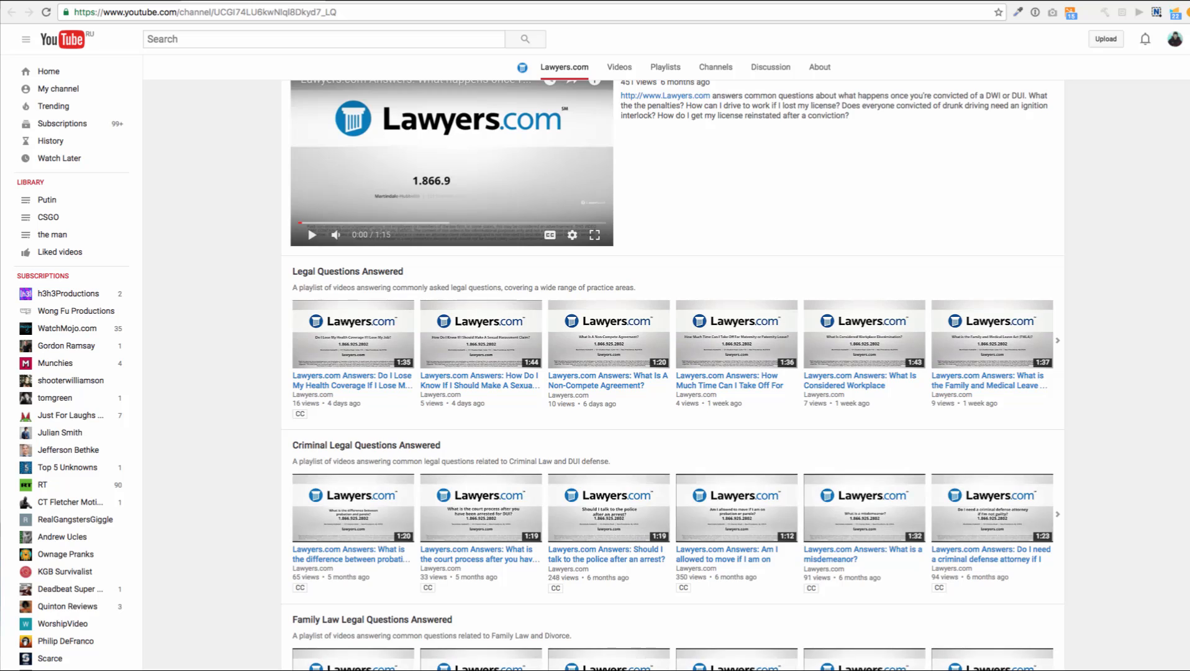
pyautogui.scroll(3, 673, 361)
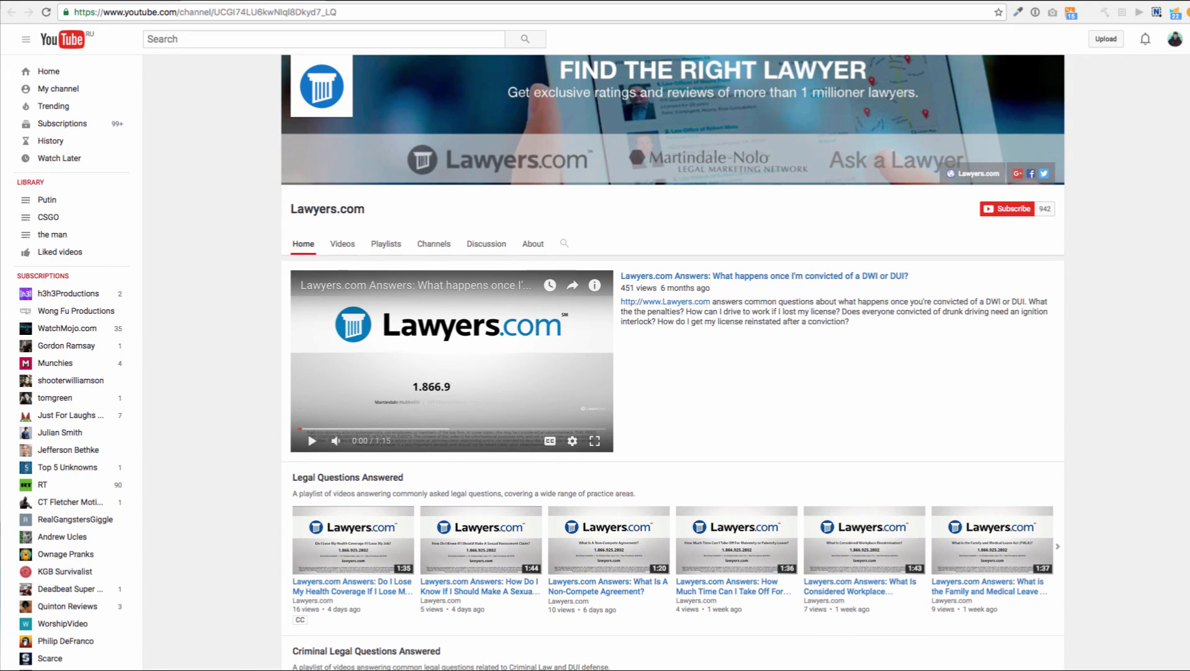
pyautogui.hotkey('ctrl', 'w')
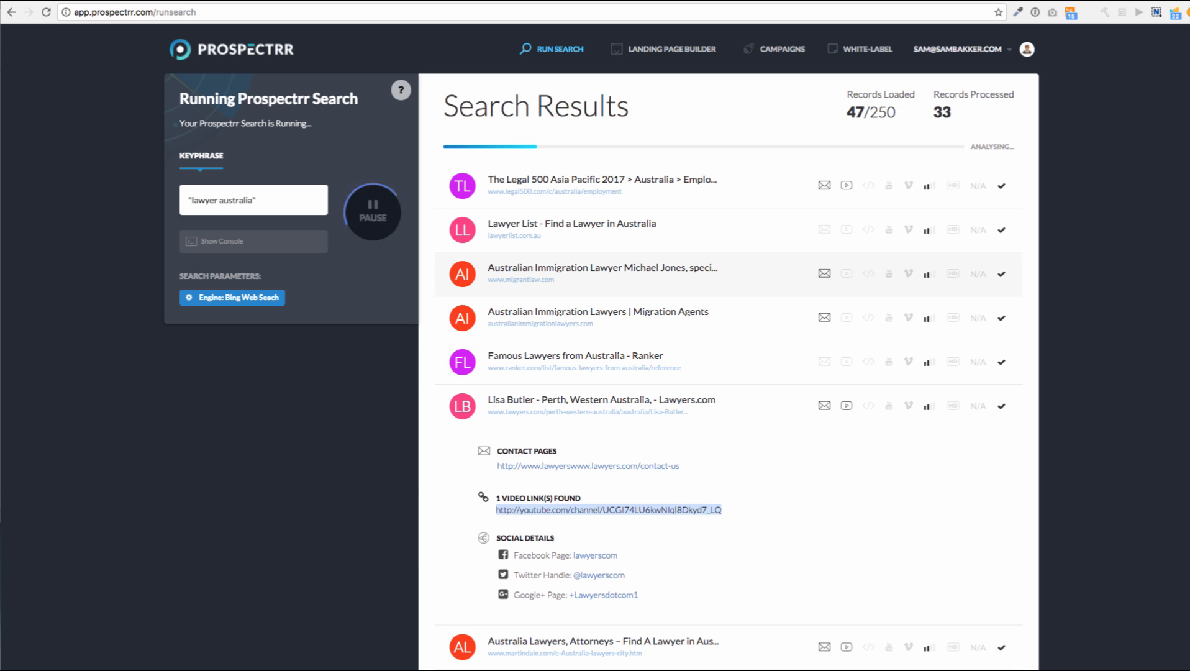
# Open the Lawyers.com Facebook page from its record and scroll through it
pyautogui.scroll(-3, 727, 348)
pyautogui.scroll(-1, 600, 361)
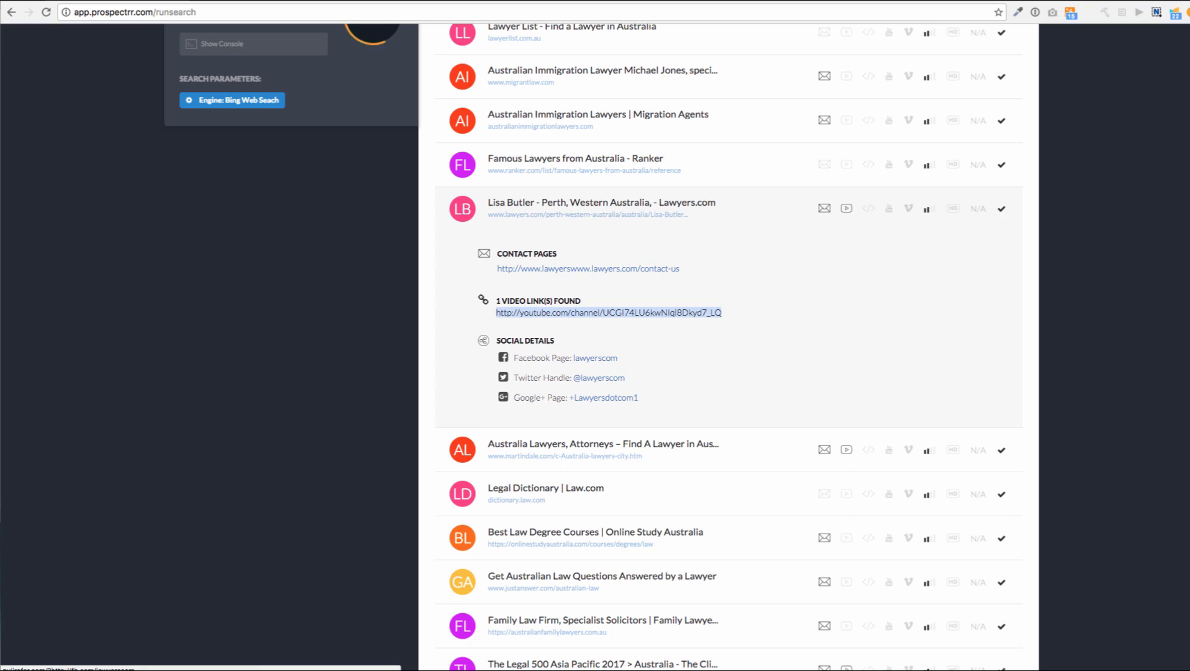
pyautogui.rightClick(600, 358)
pyautogui.press('Escape')
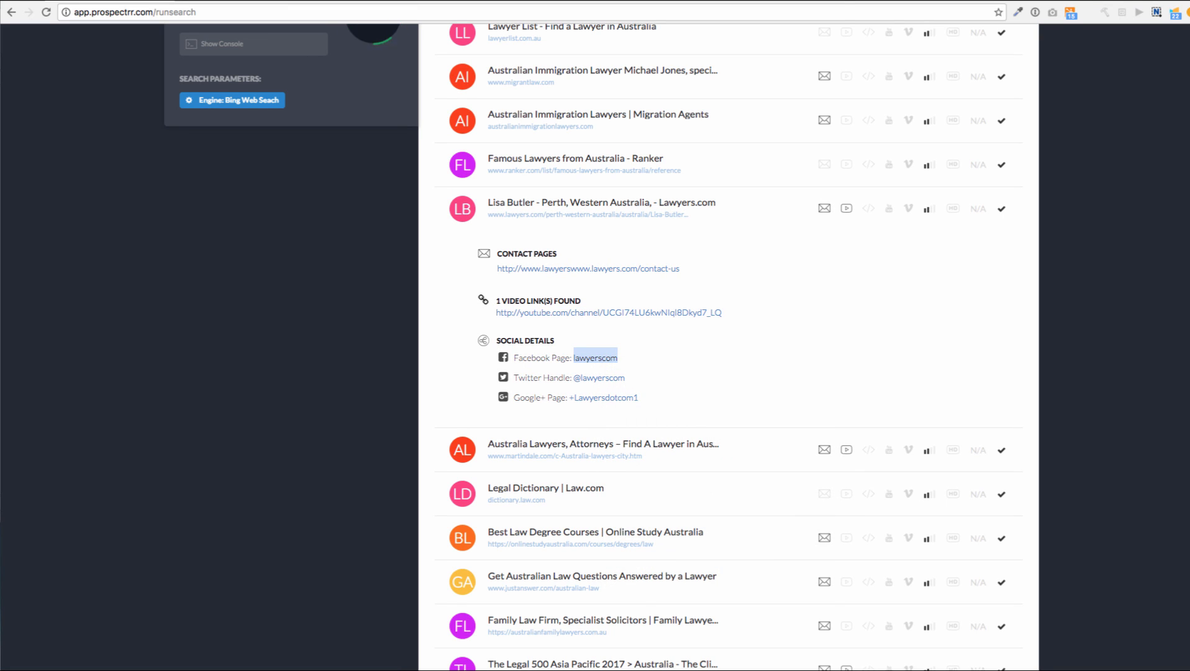
pyautogui.click(600, 359)
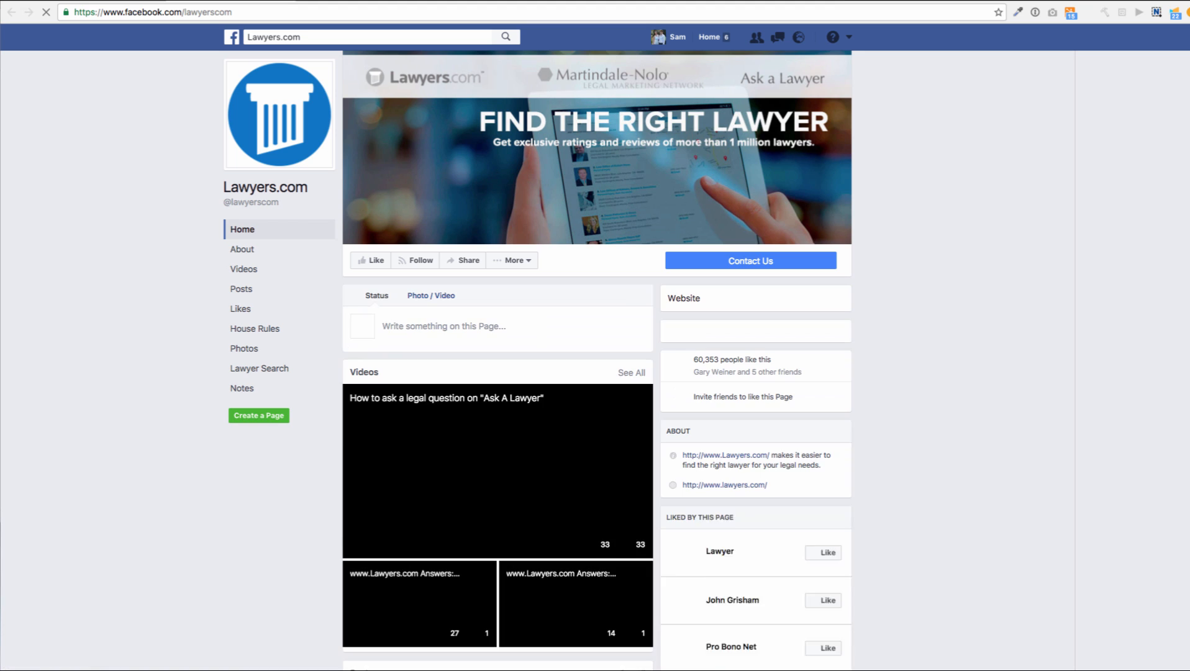
pyautogui.scroll(-10, 596, 373)
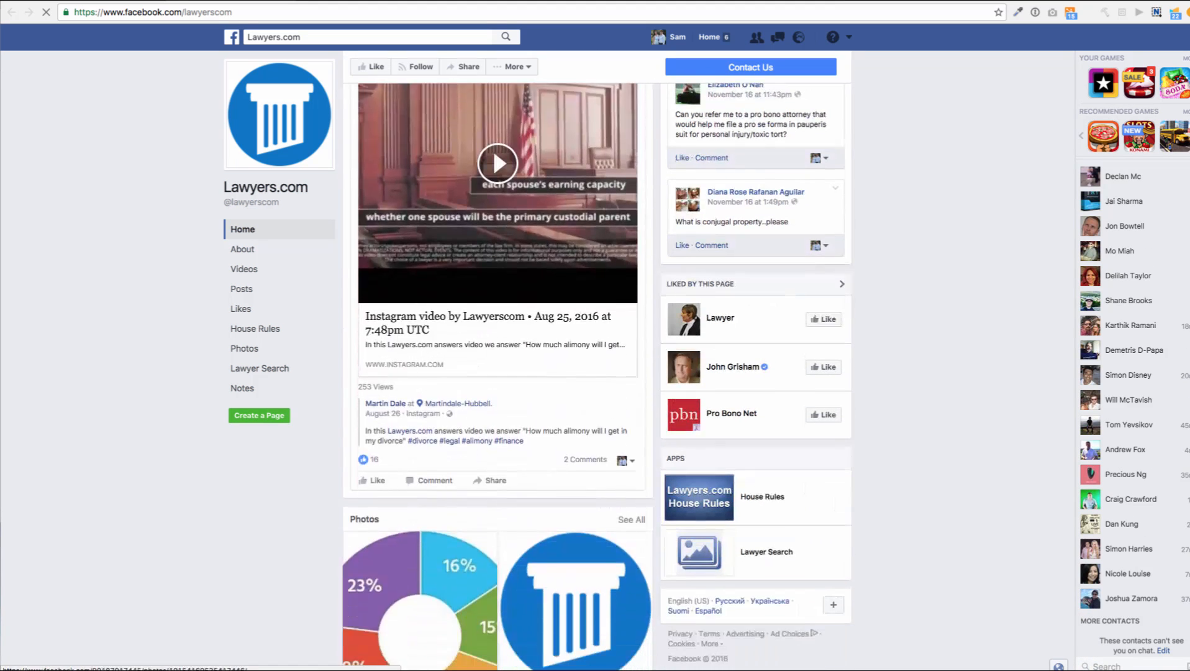
# Back in the results, expand The Legal 500 record to show its e-mail, contact pages, video link and socials
pyautogui.hotkey('alt', 'Left')
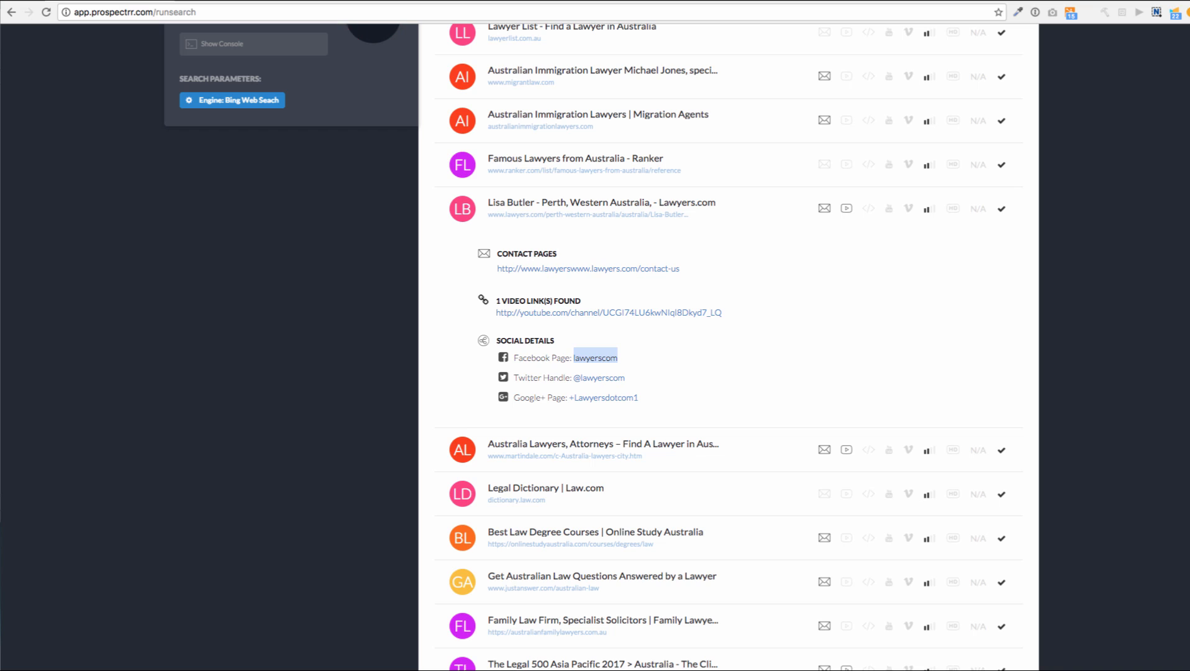
pyautogui.scroll(-2, 602, 235)
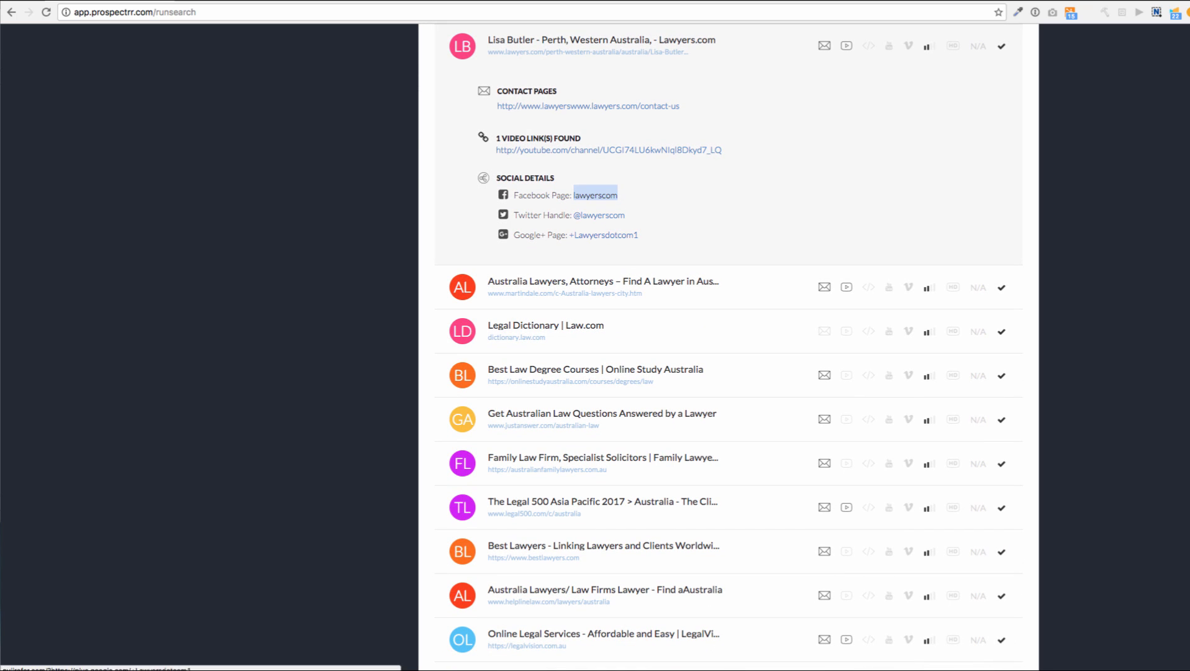
pyautogui.scroll(-3, 599, 249)
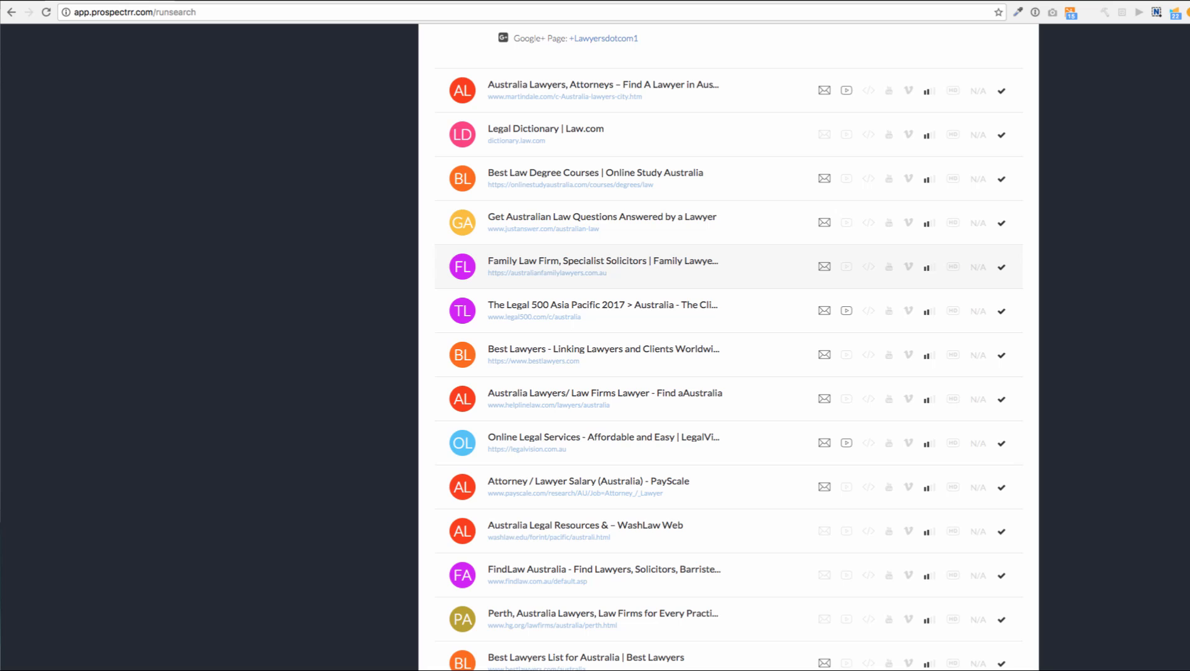
pyautogui.click(541, 324)
pyautogui.scroll(-1, 541, 326)
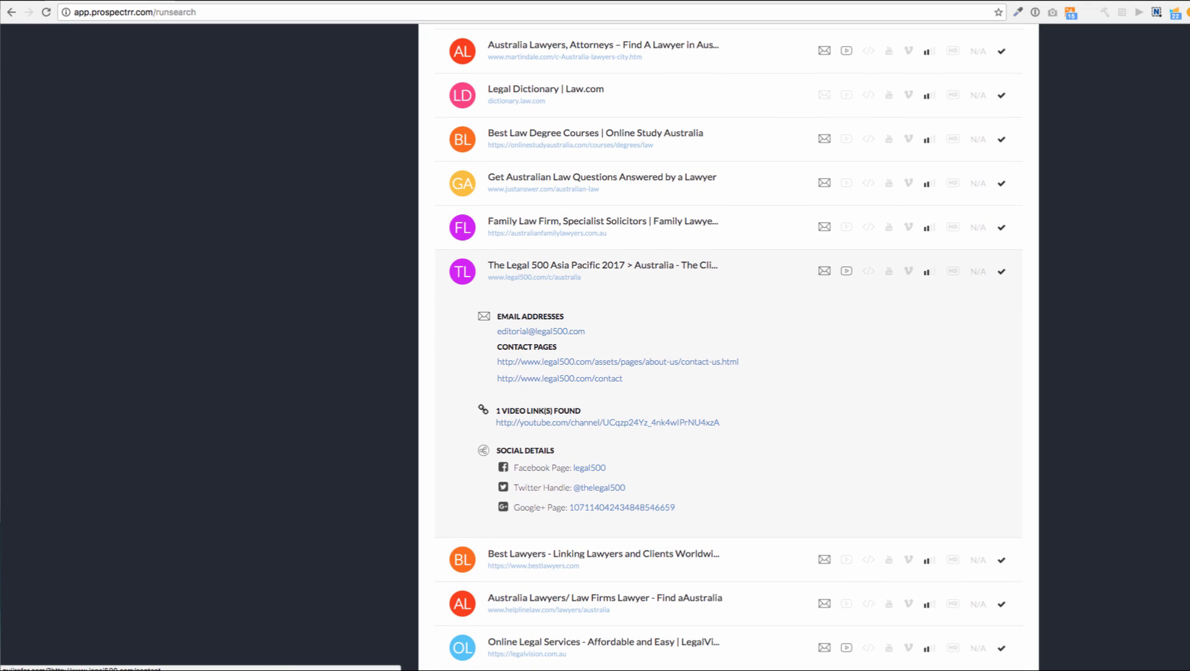
pyautogui.scroll(-1, 541, 331)
pyautogui.scroll(-1, 541, 311)
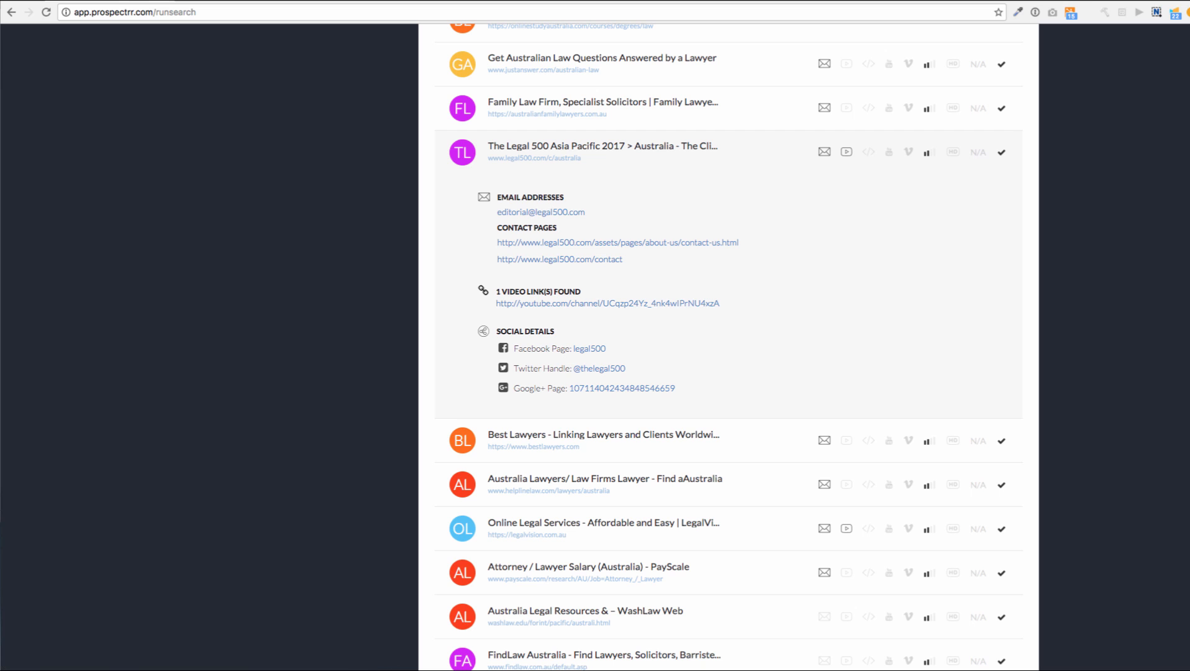
pyautogui.rightClick(623, 303)
# Open The Legal 500 YouTube channel in a new tab, pause its featured video and scroll the page
pyautogui.click(640, 307)
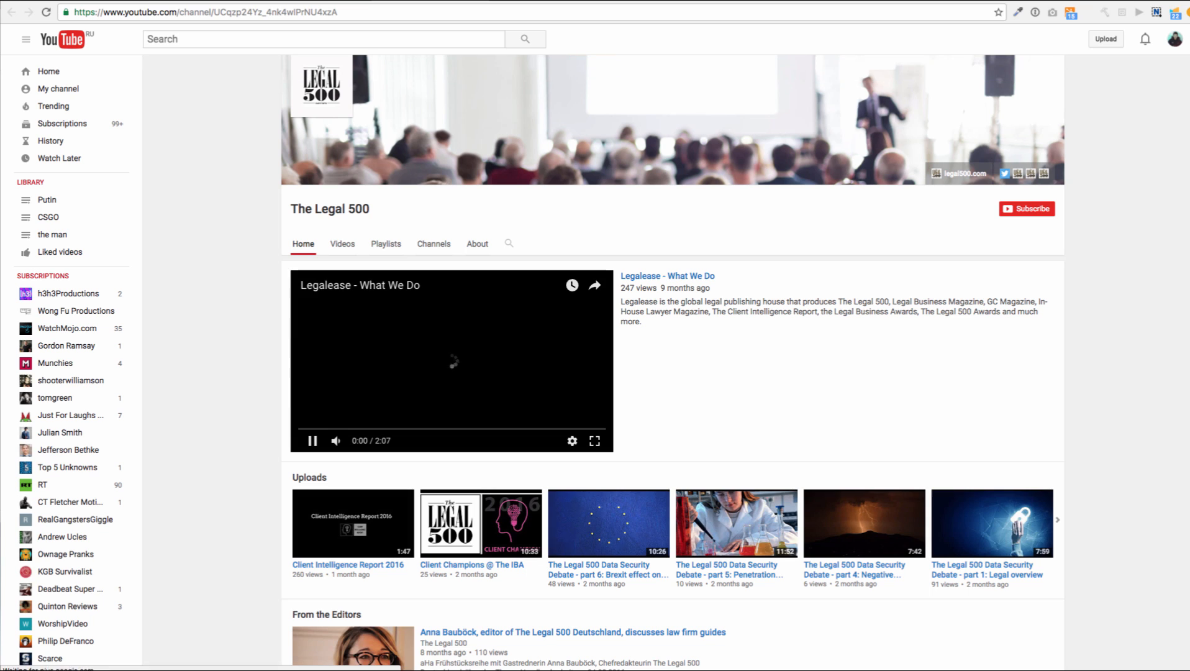
pyautogui.press('space')
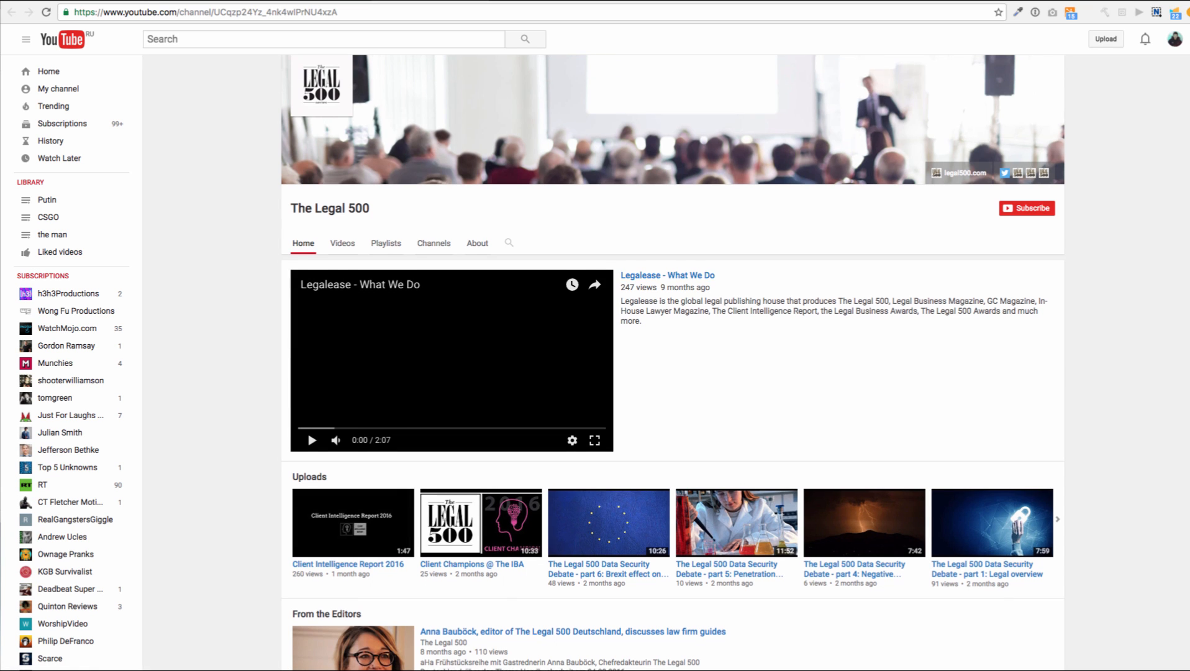
pyautogui.scroll(-5, 673, 404)
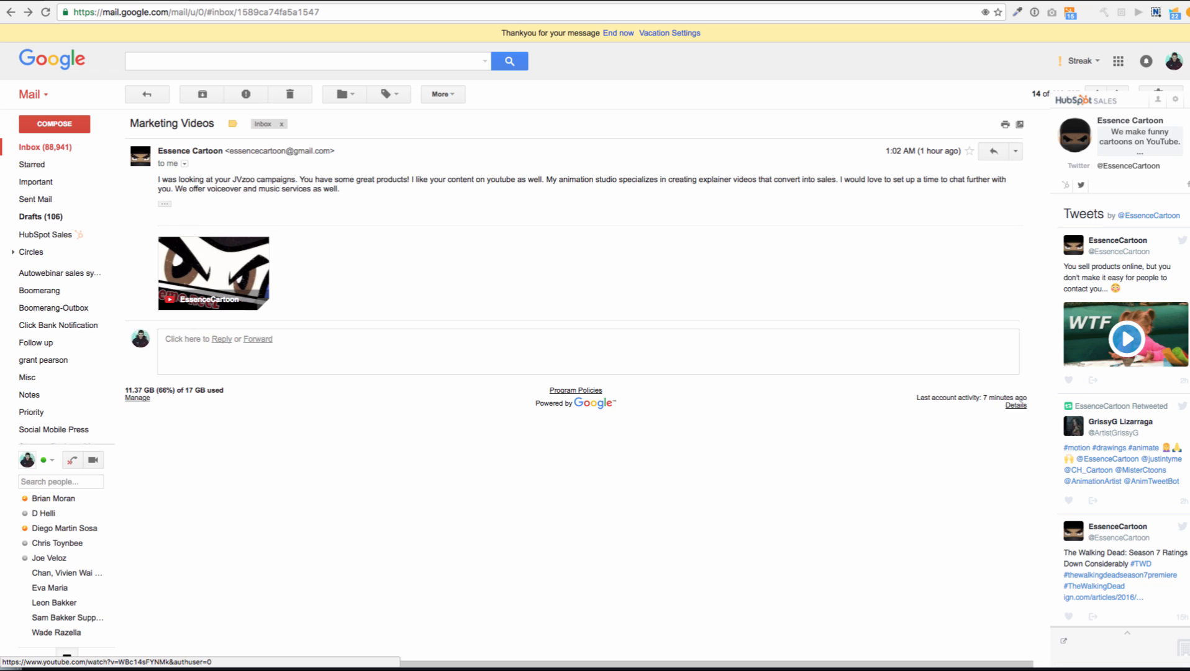
# Expand the trimmed signature of the Marketing Videos email and play the 'EssenceCartoon - Demo Reel Animation 2D 2016' video
pyautogui.moveTo(340, 189); pyautogui.dragTo(158, 179)
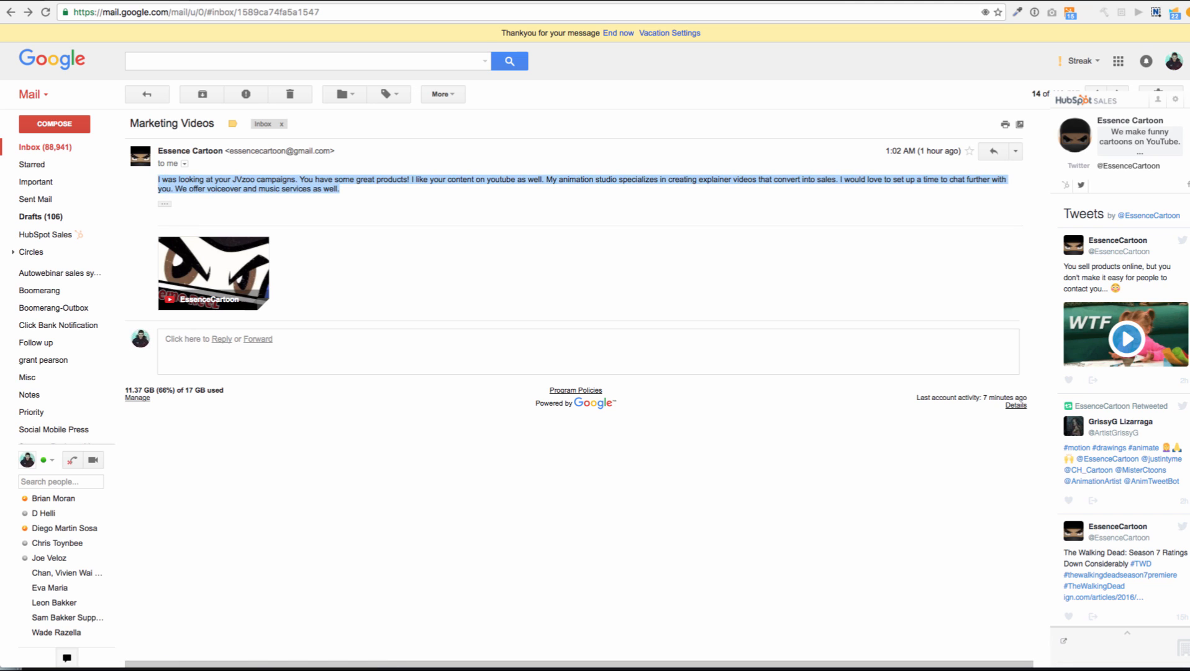
pyautogui.click(162, 181)
pyautogui.click(164, 203)
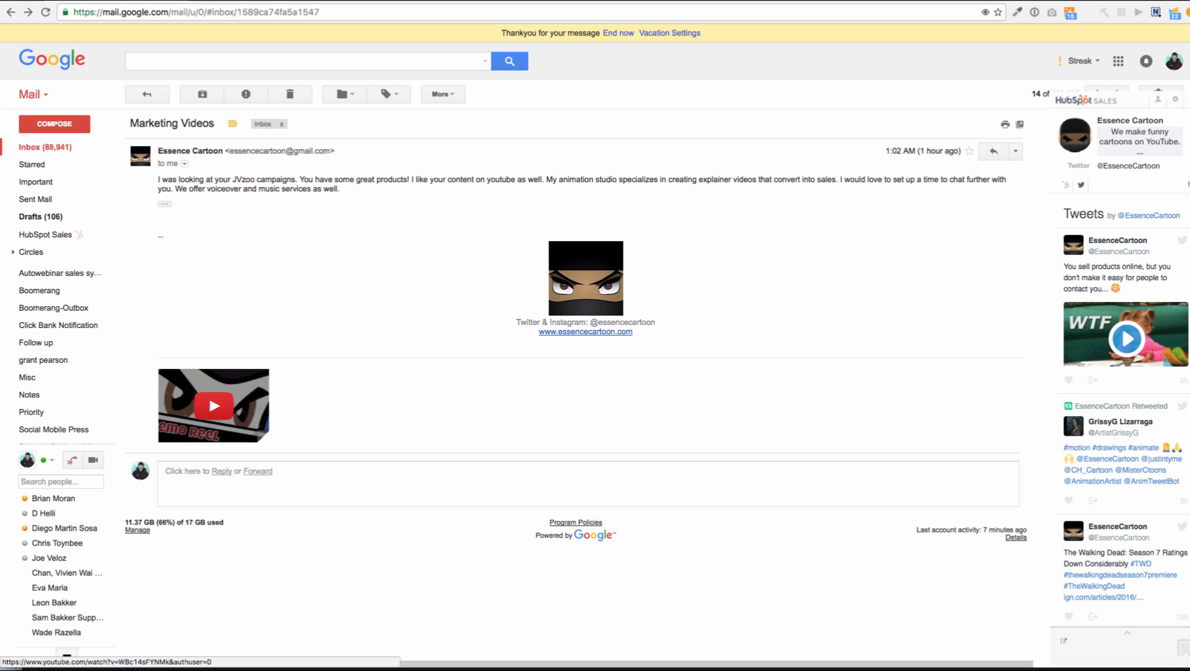
pyautogui.click(213, 406)
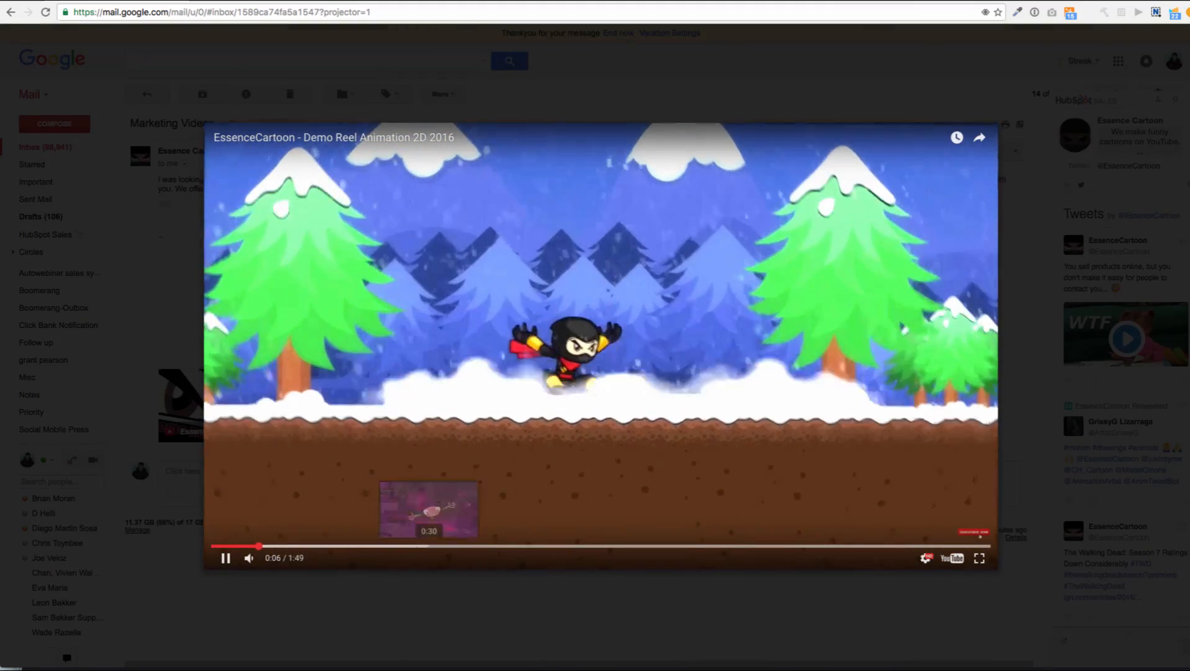
# Pause the demo reel at 0:08 and close the player, back to the Marketing Videos message
pyautogui.press('space')
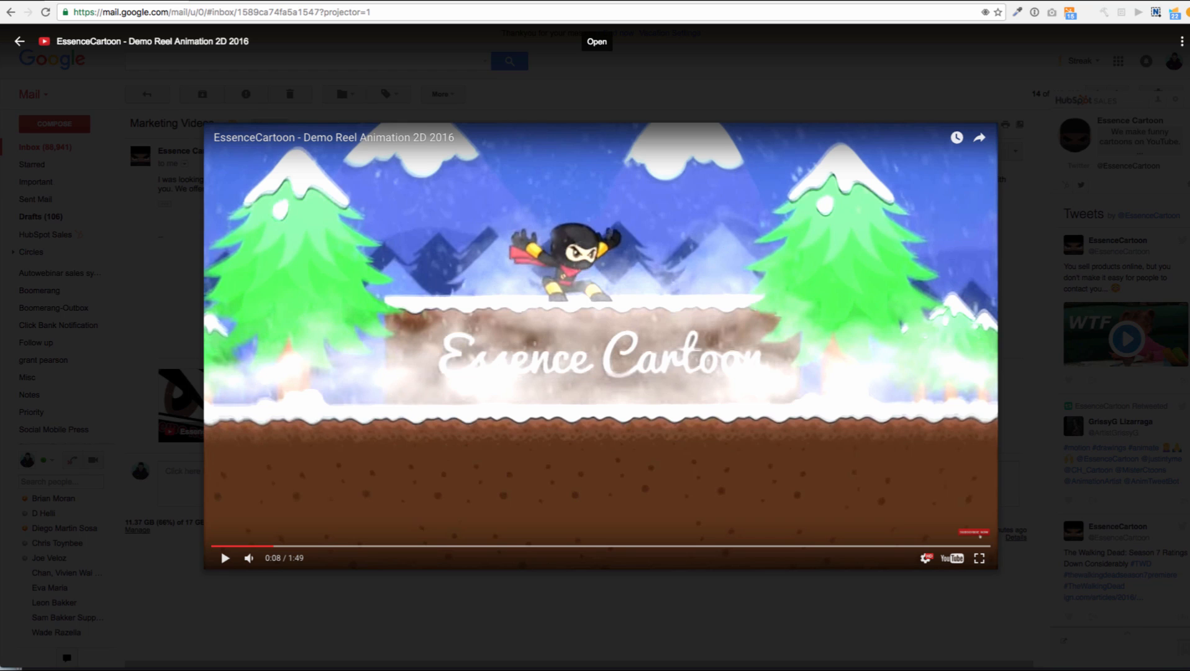
pyautogui.press('Escape')
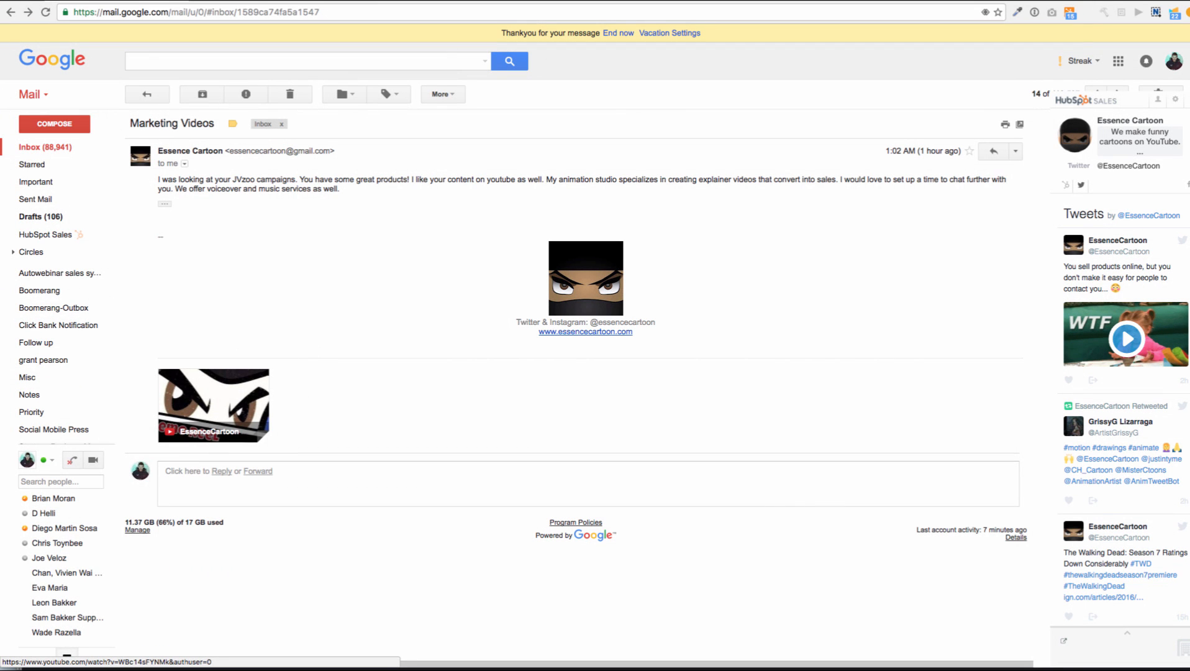